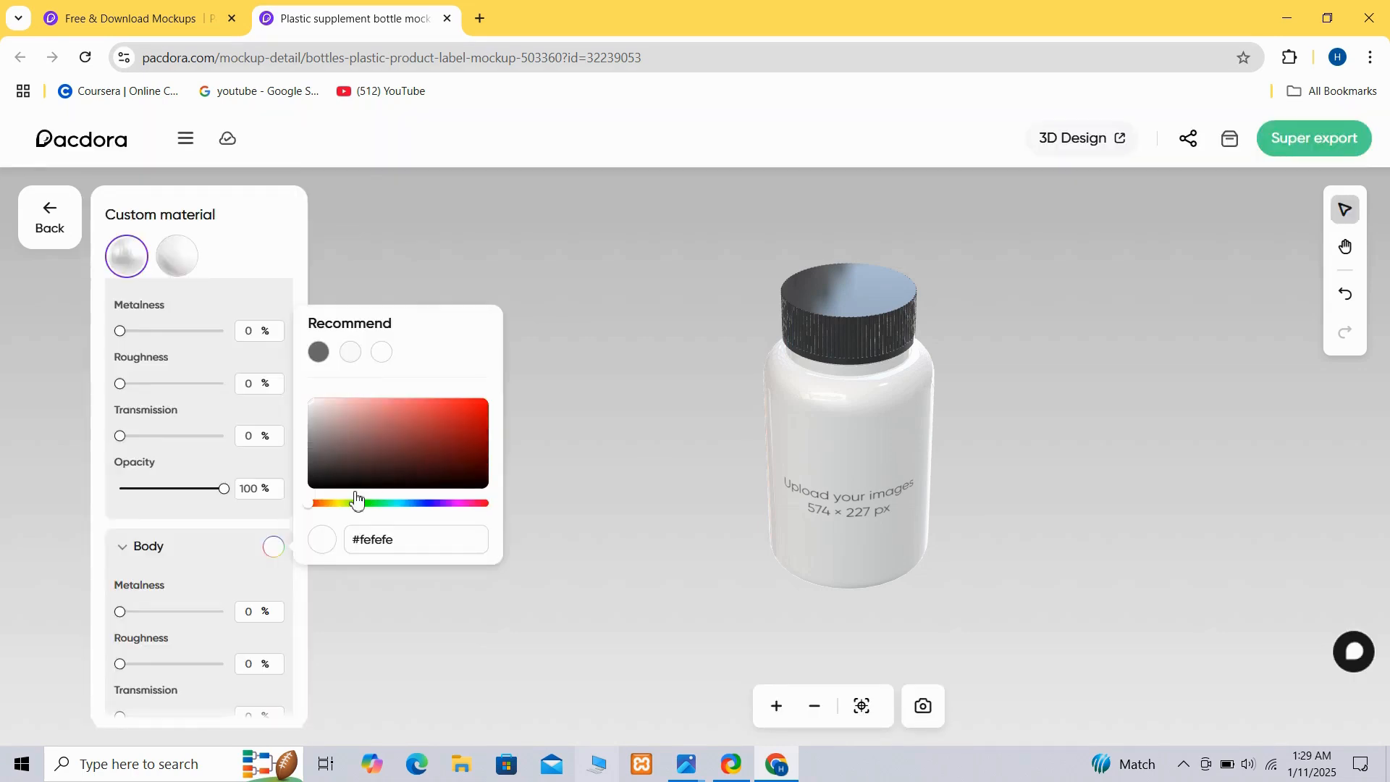
Set the bottle body's material colour to a dark brown, about #755e23
left_click_drag(343, 504, 327, 505)
left_click(473, 408)
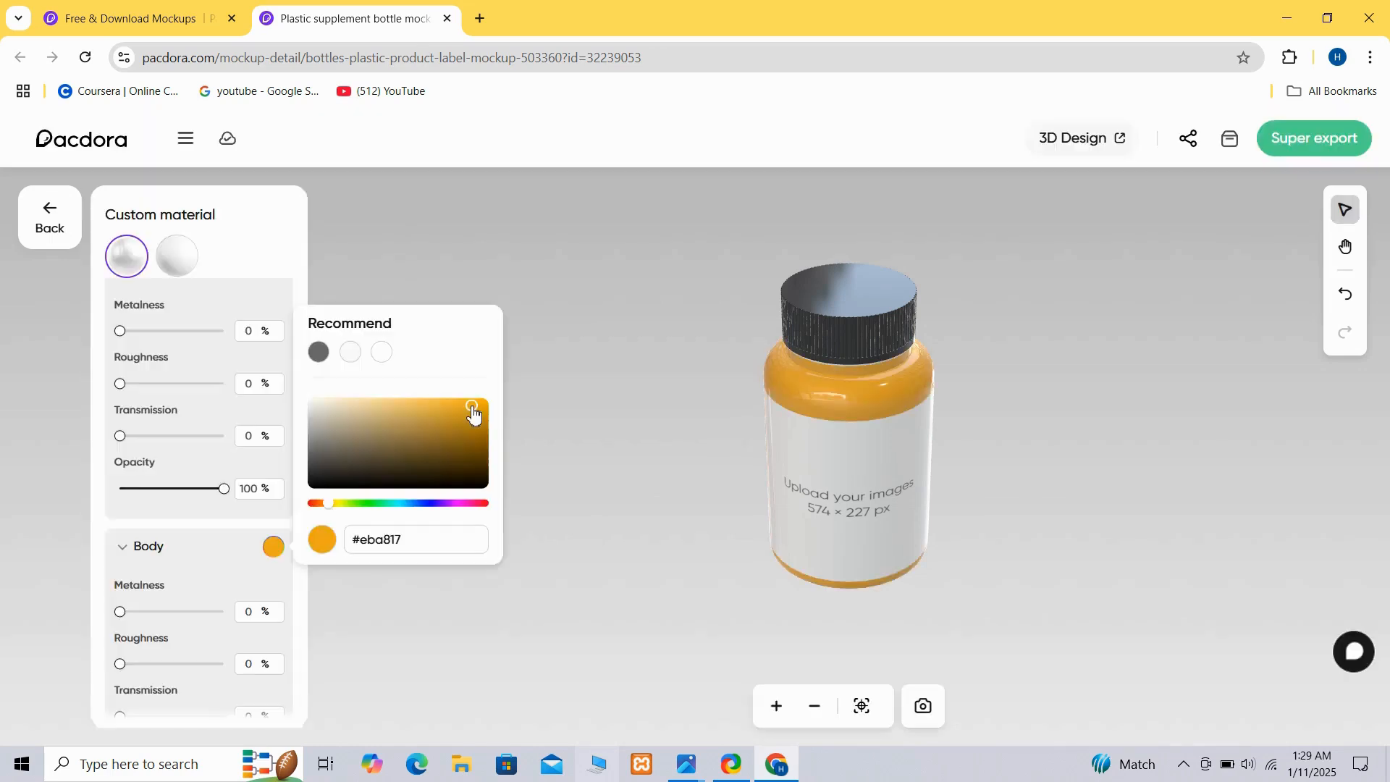
left_click_drag(425, 404, 435, 456)
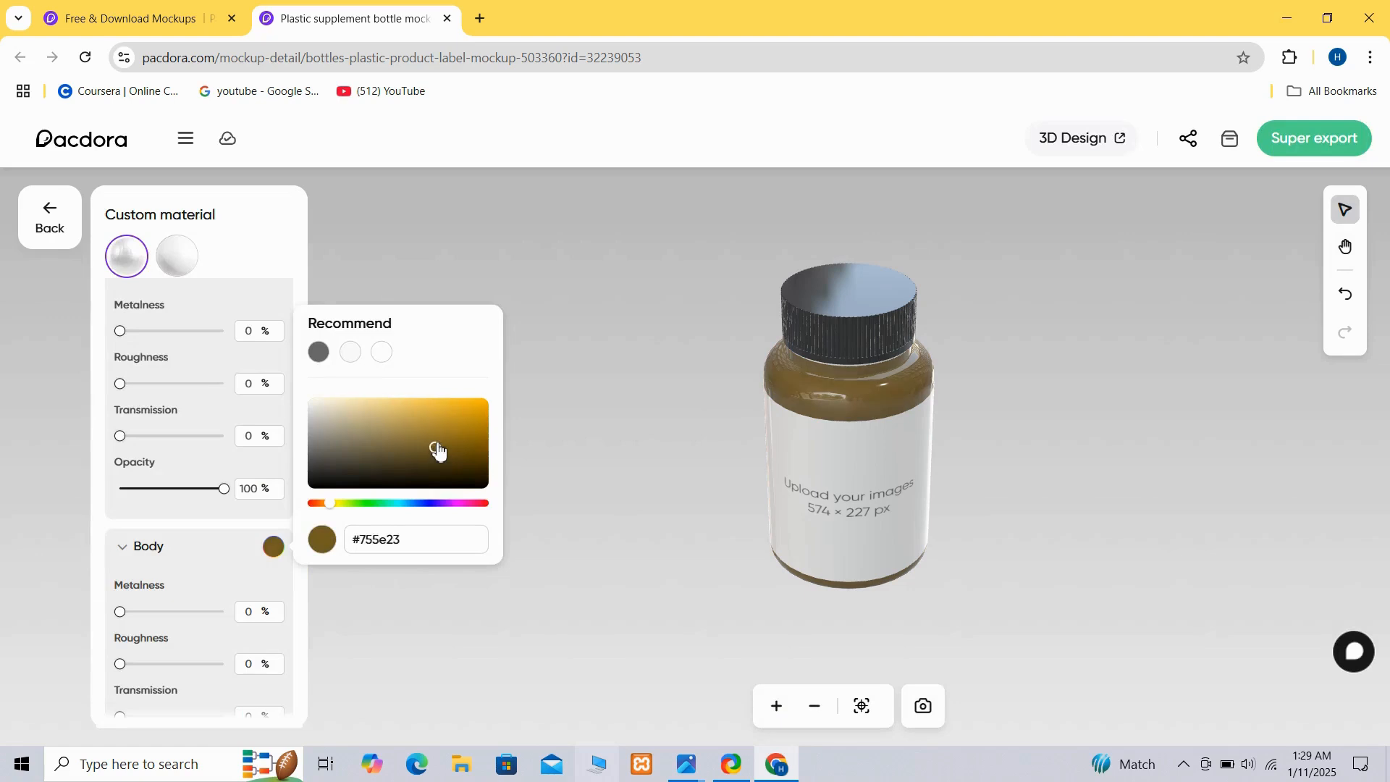
left_click(845, 367)
Open the bottle's label artwork for editing and select the 152 × 60 mm label face
left_click_drag(839, 334, 836, 289)
left_click(837, 472)
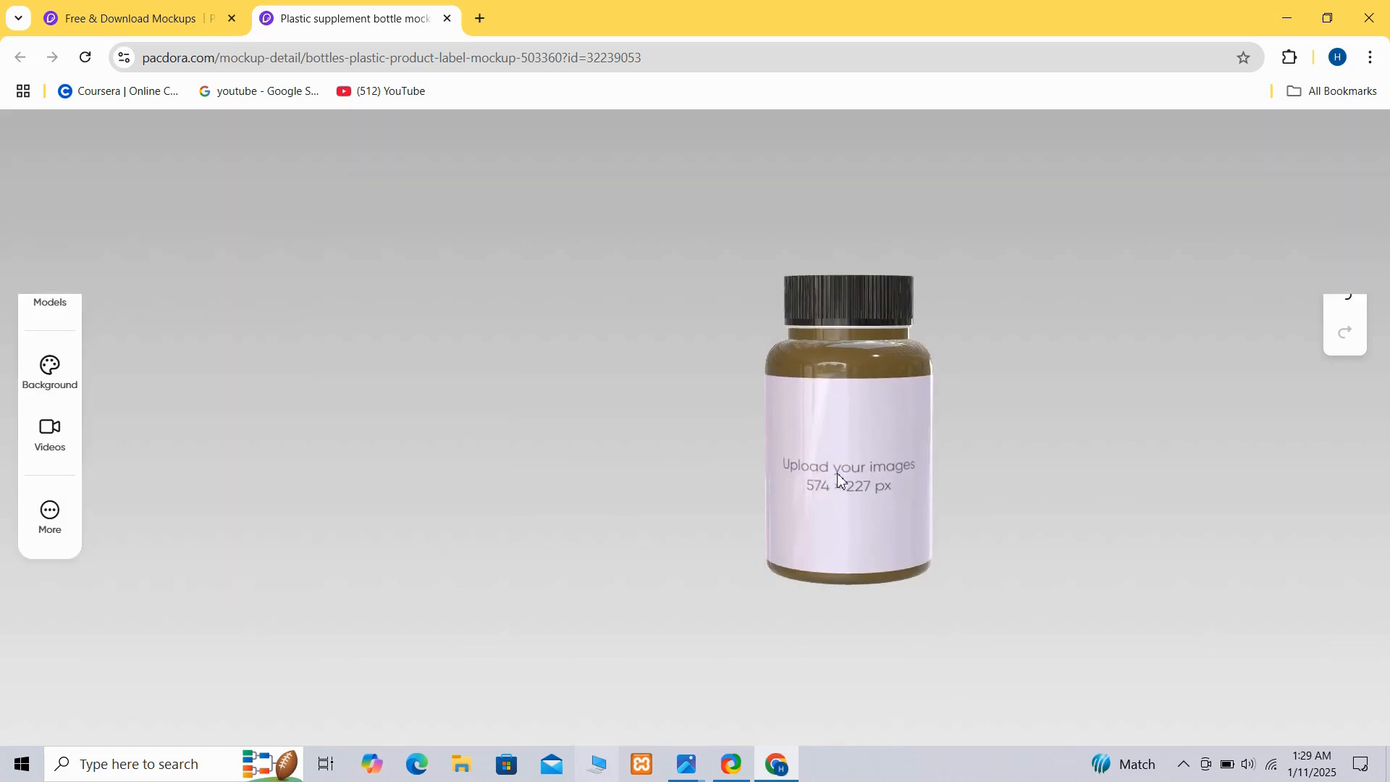
left_click(884, 492)
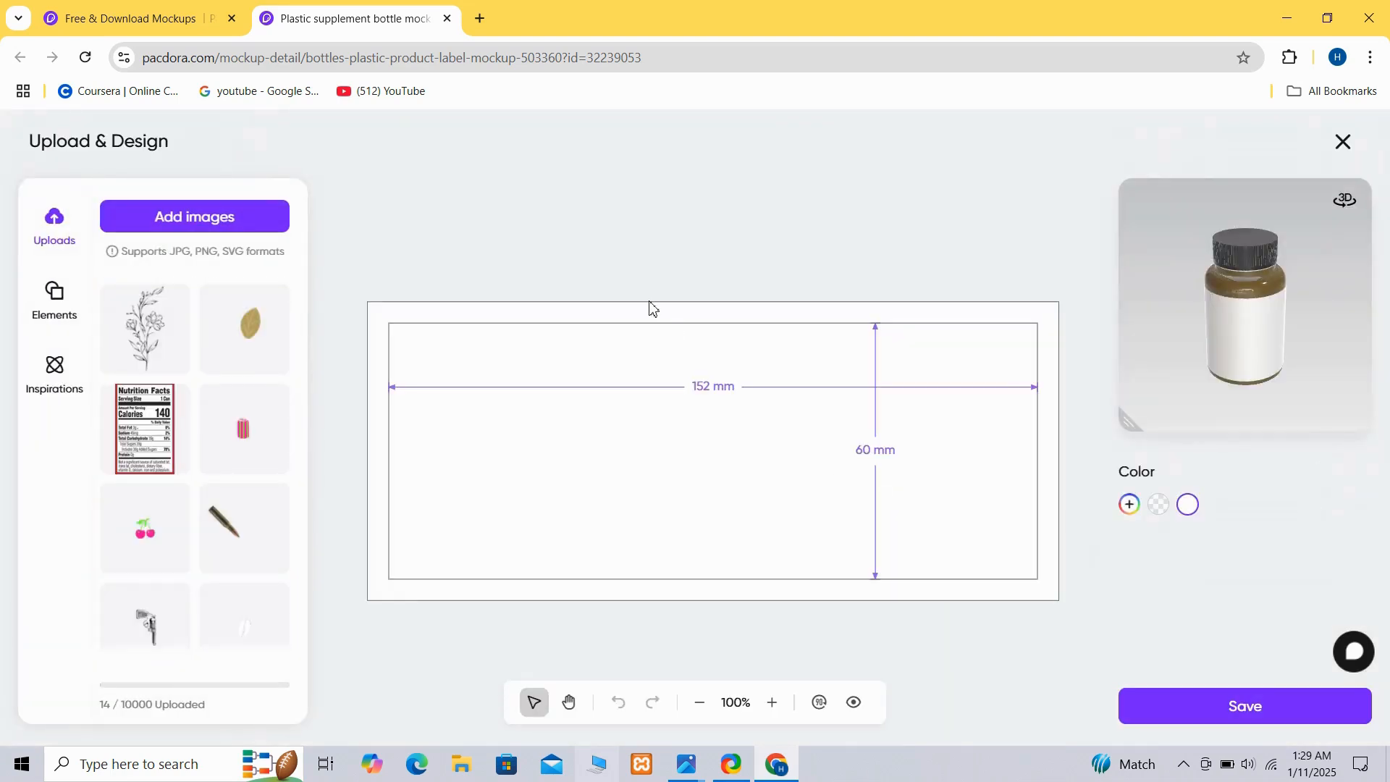
left_click(659, 398)
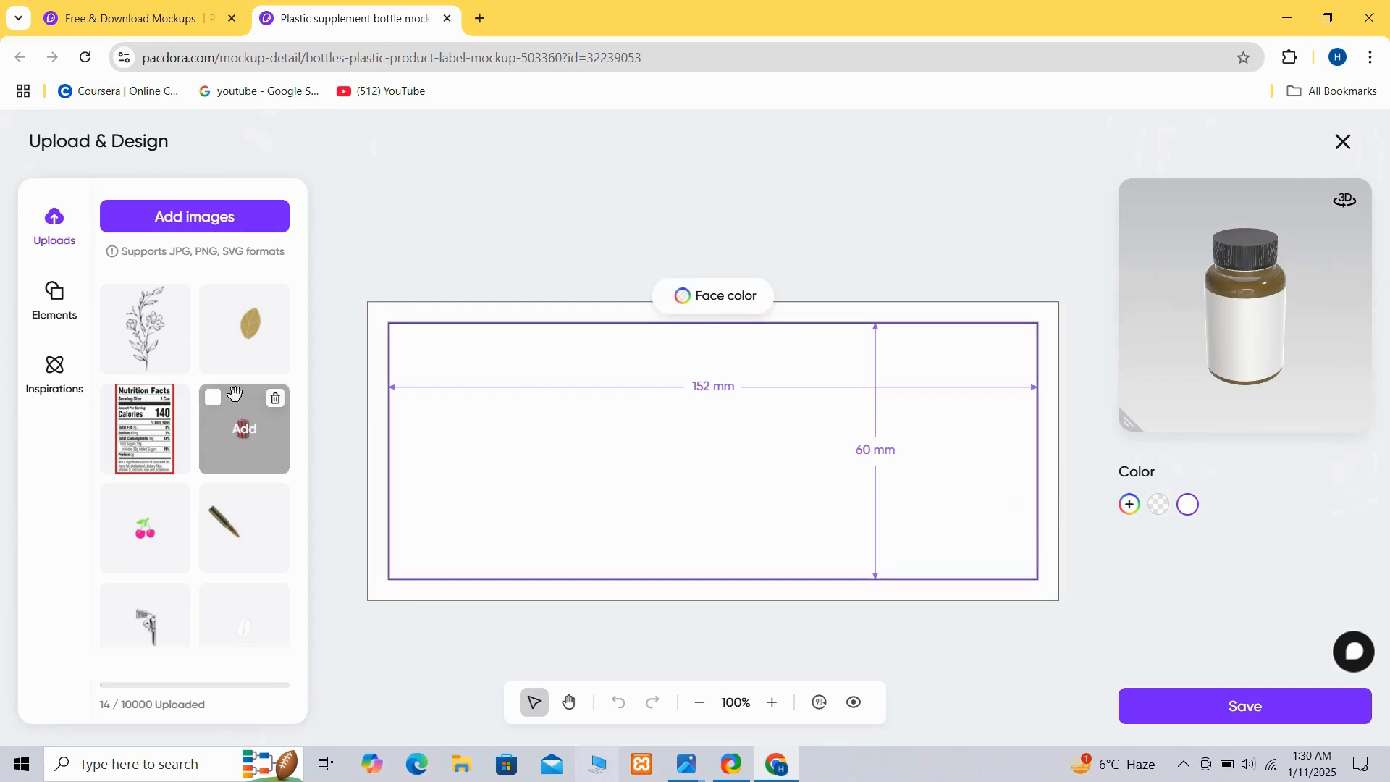
Add a square shape to the label and place it at the middle of the upper edge
left_click(44, 301)
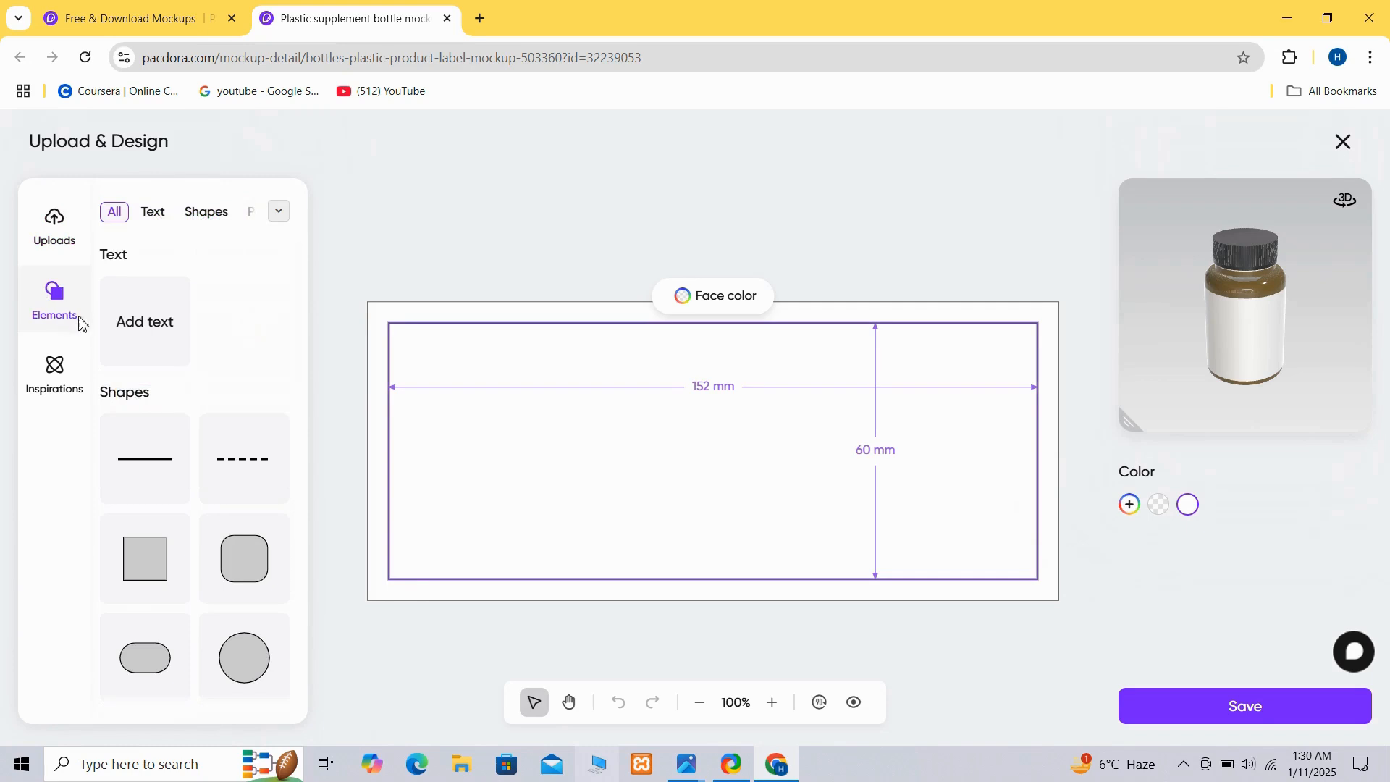
left_click(158, 587)
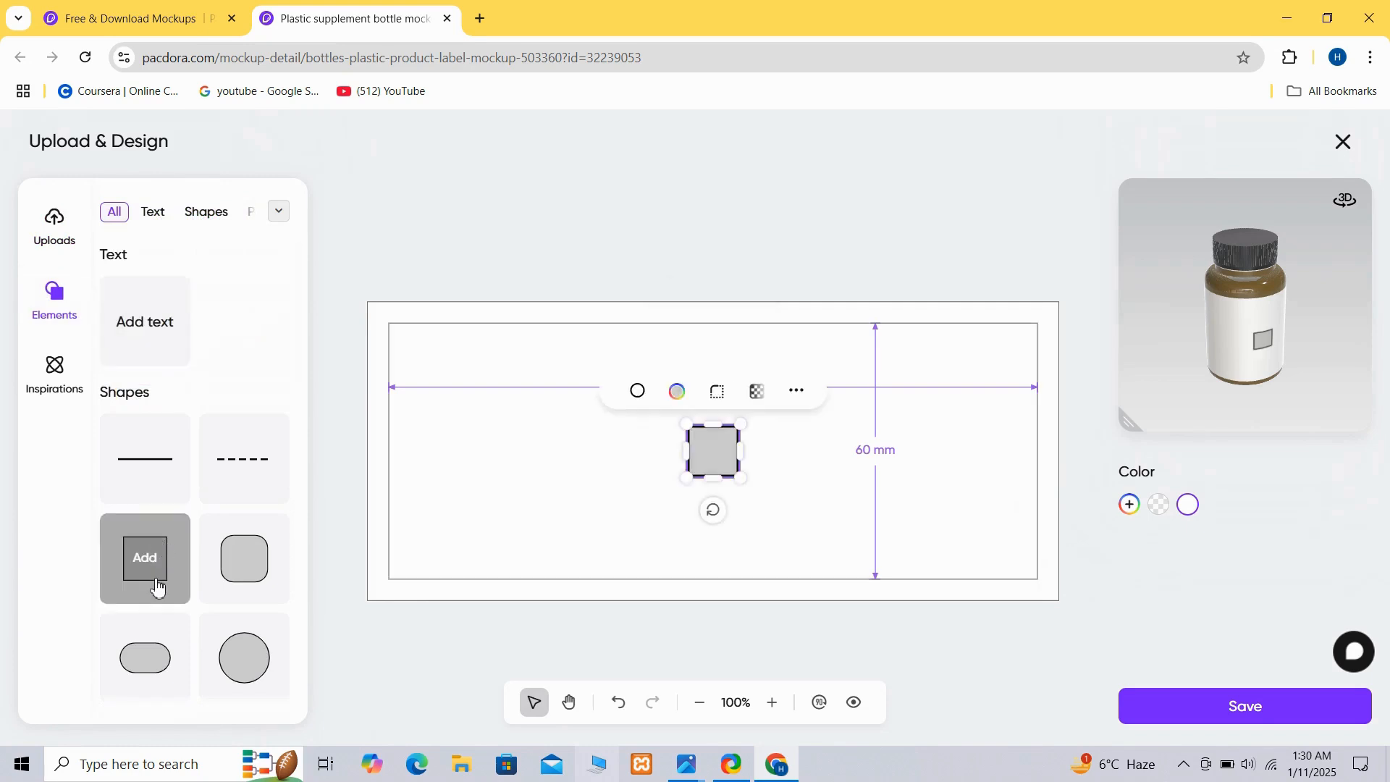
left_click_drag(710, 453, 704, 348)
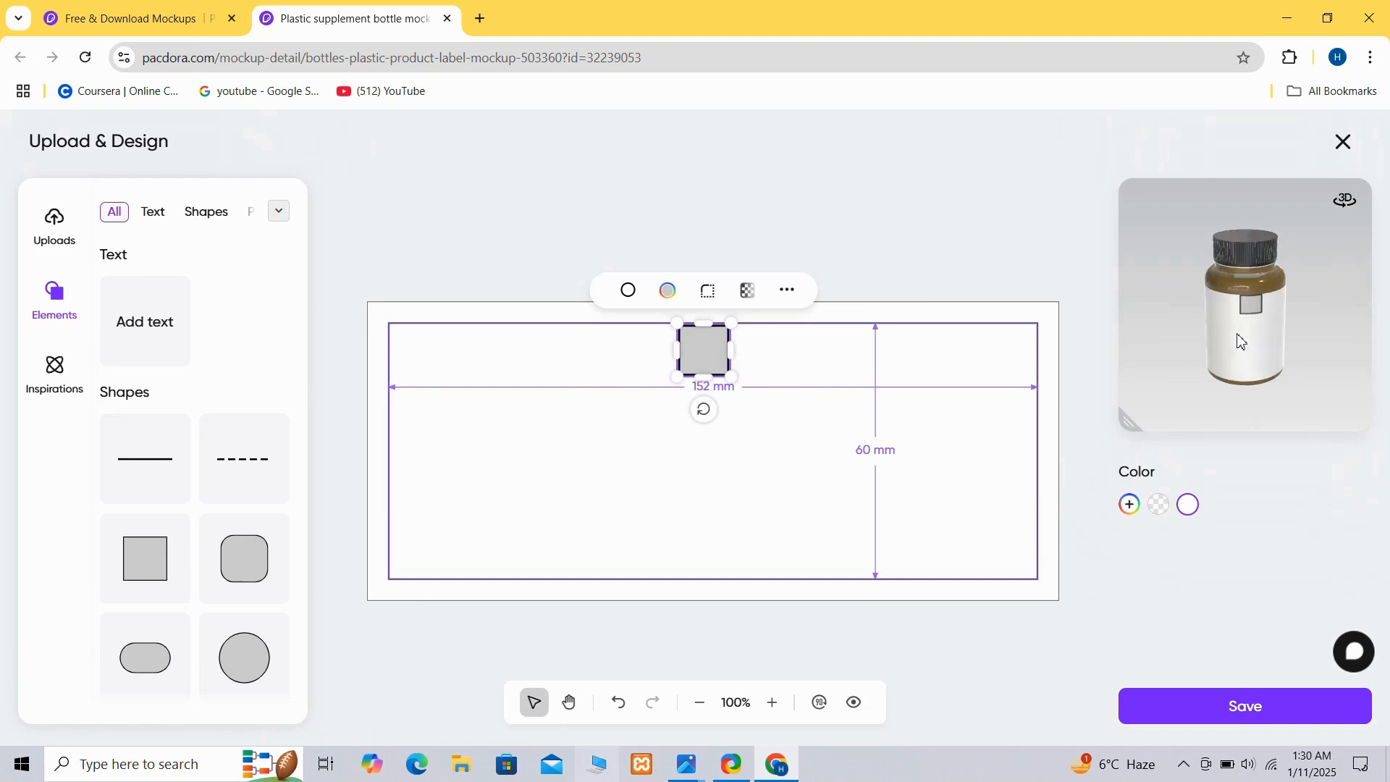
Remove the square's border and fill it with orange, about #f7ad0c
left_click(628, 291)
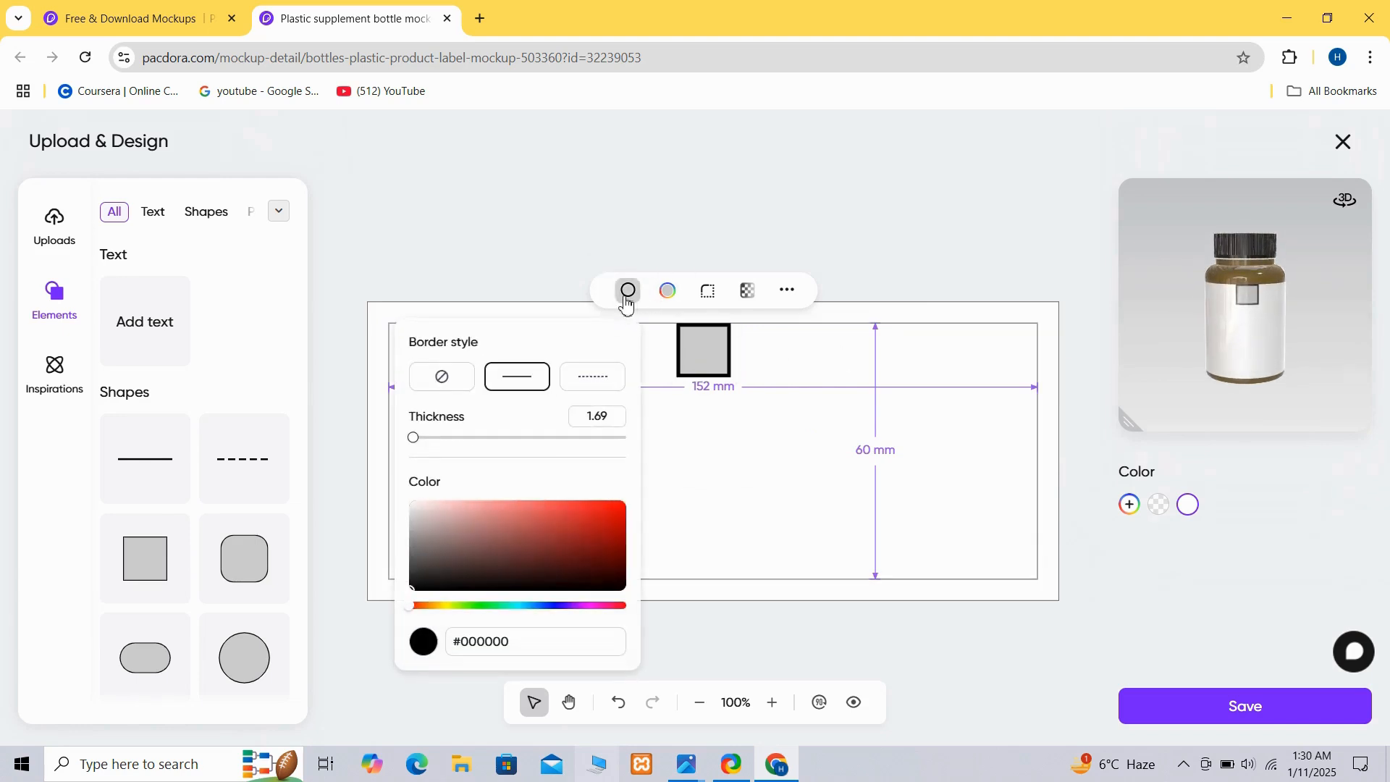
left_click(443, 378)
left_click(663, 300)
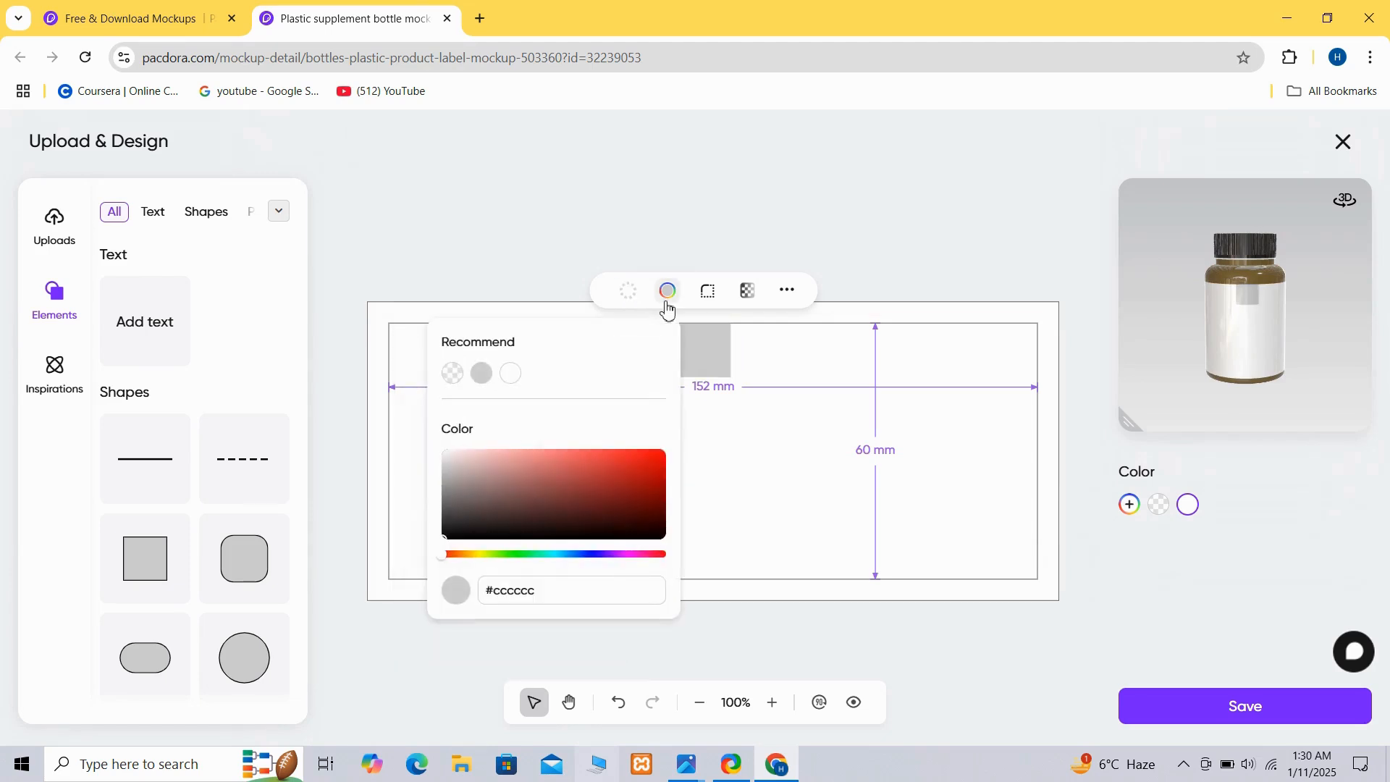
left_click(478, 558)
left_click(478, 558)
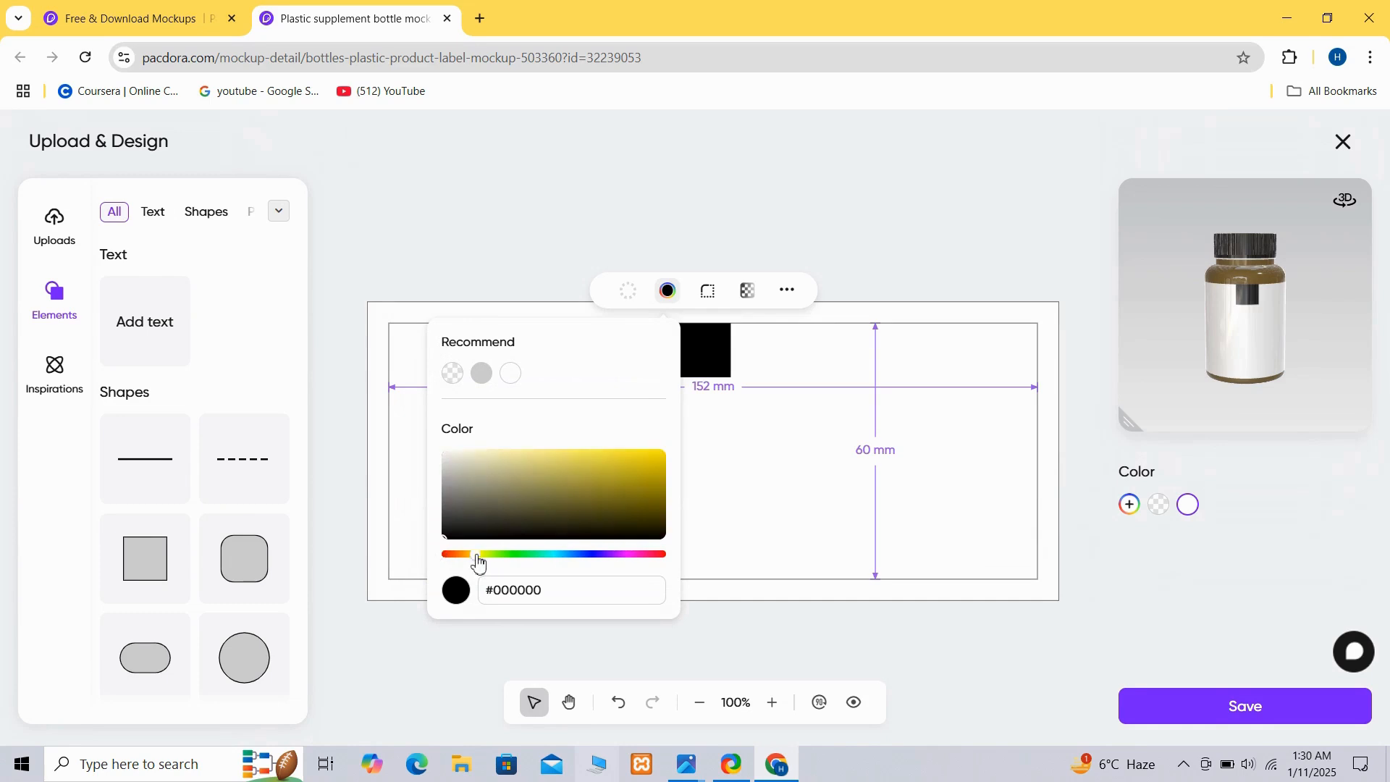
left_click_drag(470, 558, 466, 558)
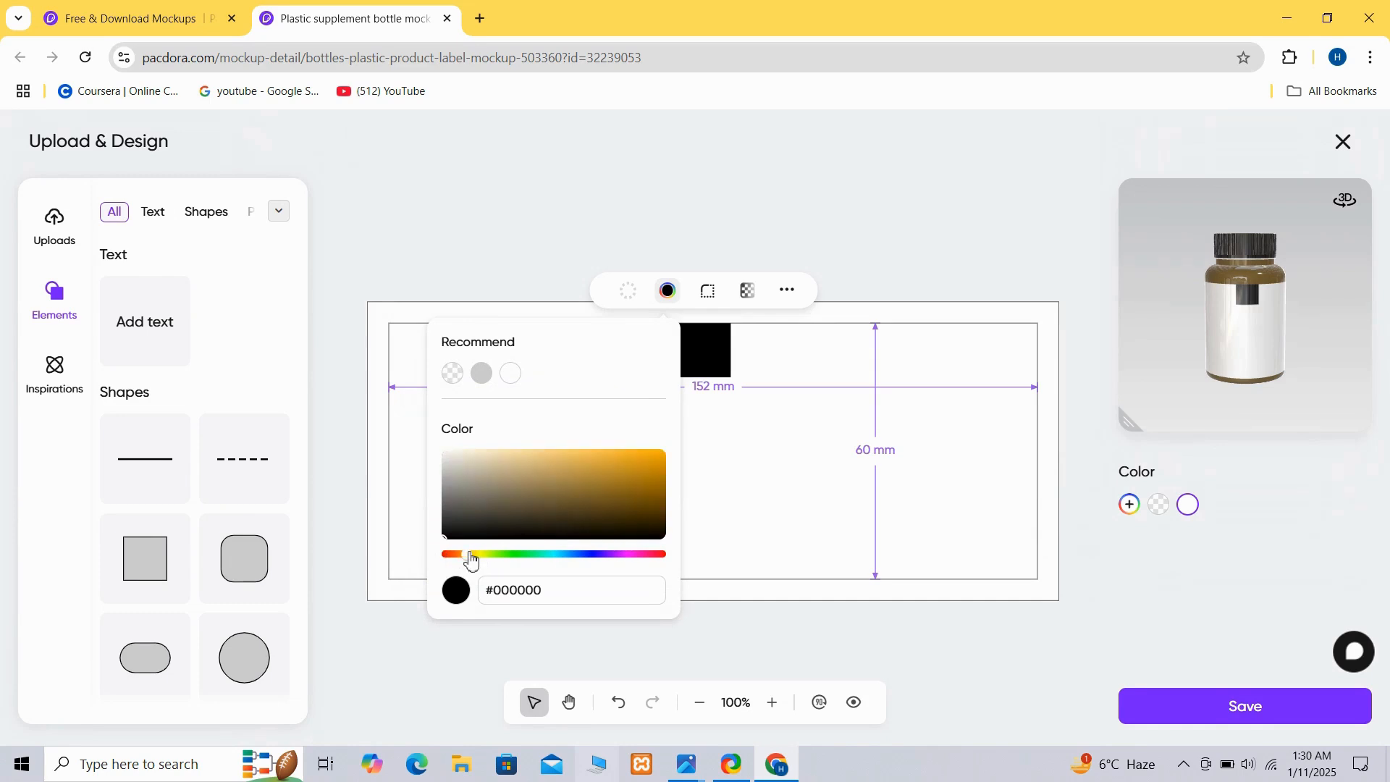
left_click(657, 456)
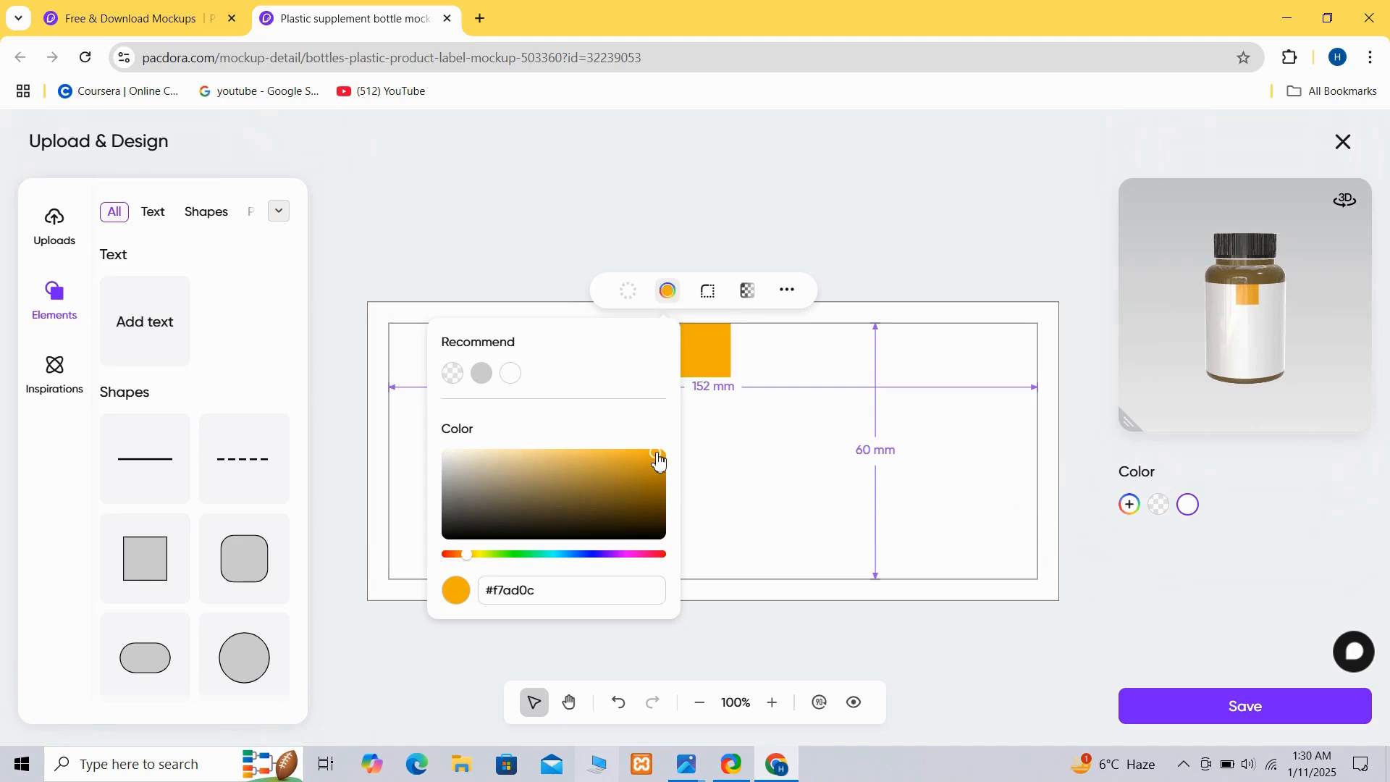
left_click(735, 475)
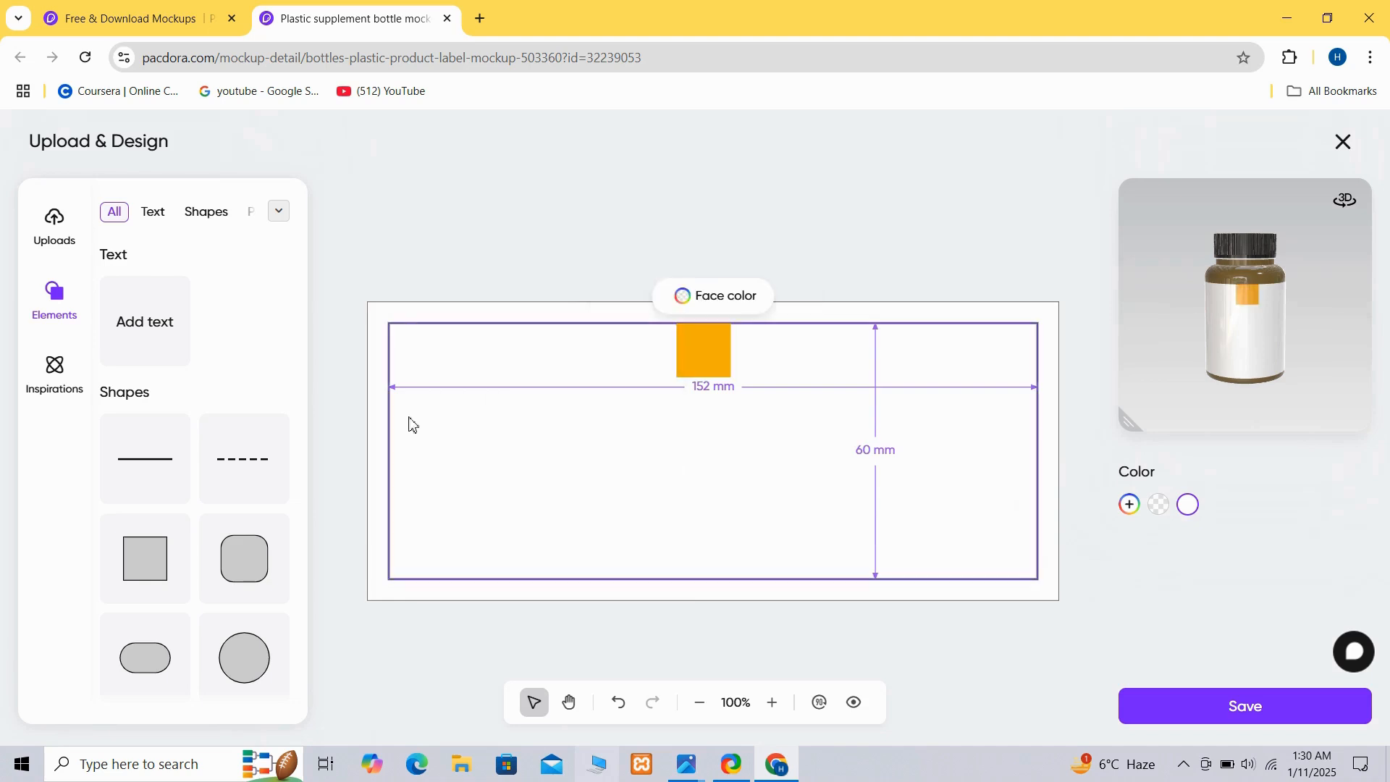
Add the uploaded leaf image on top of the orange square and rotate it slightly
left_click(54, 224)
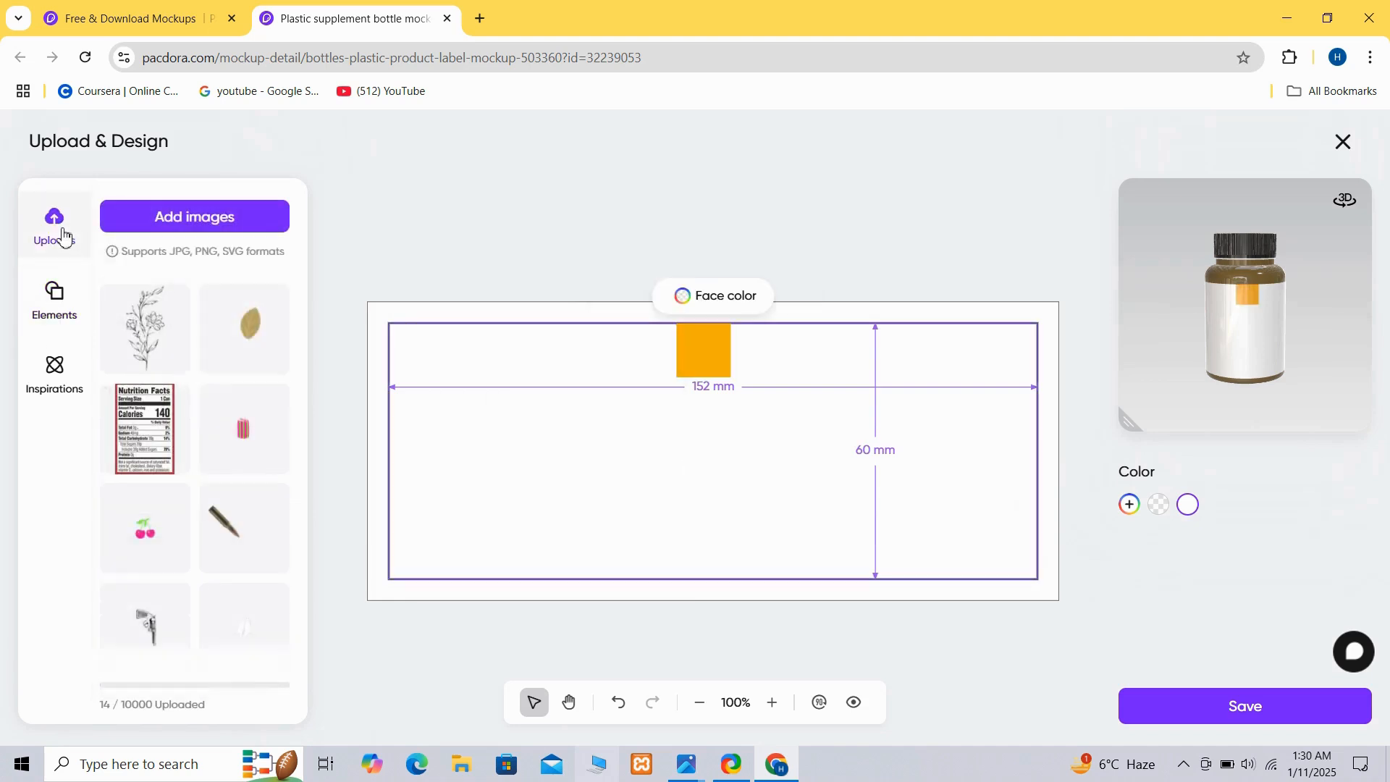
left_click(215, 353)
mouse_move(697, 374)
left_mouse_down()
mouse_move(741, 427)
mouse_move(697, 353)
left_mouse_up()
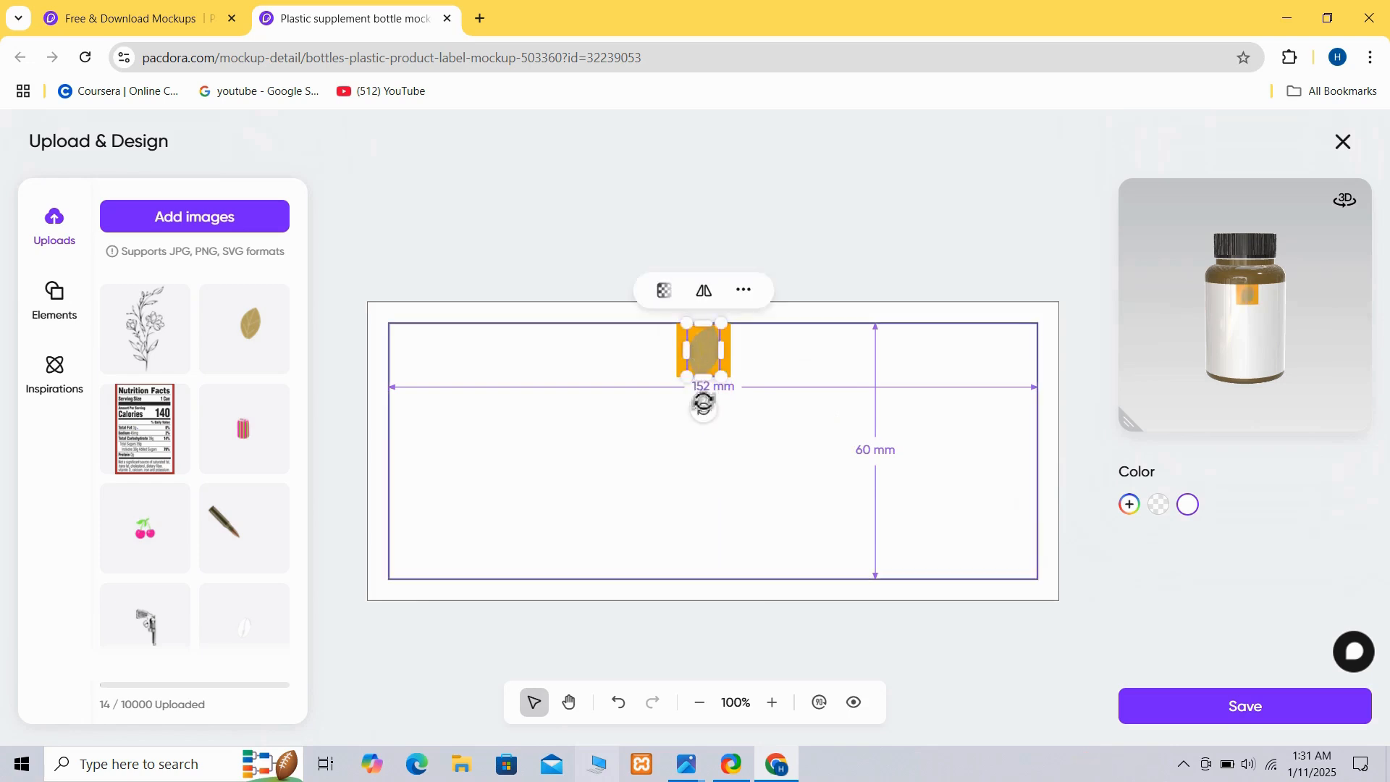
left_click_drag(702, 412, 708, 412)
left_click(632, 498)
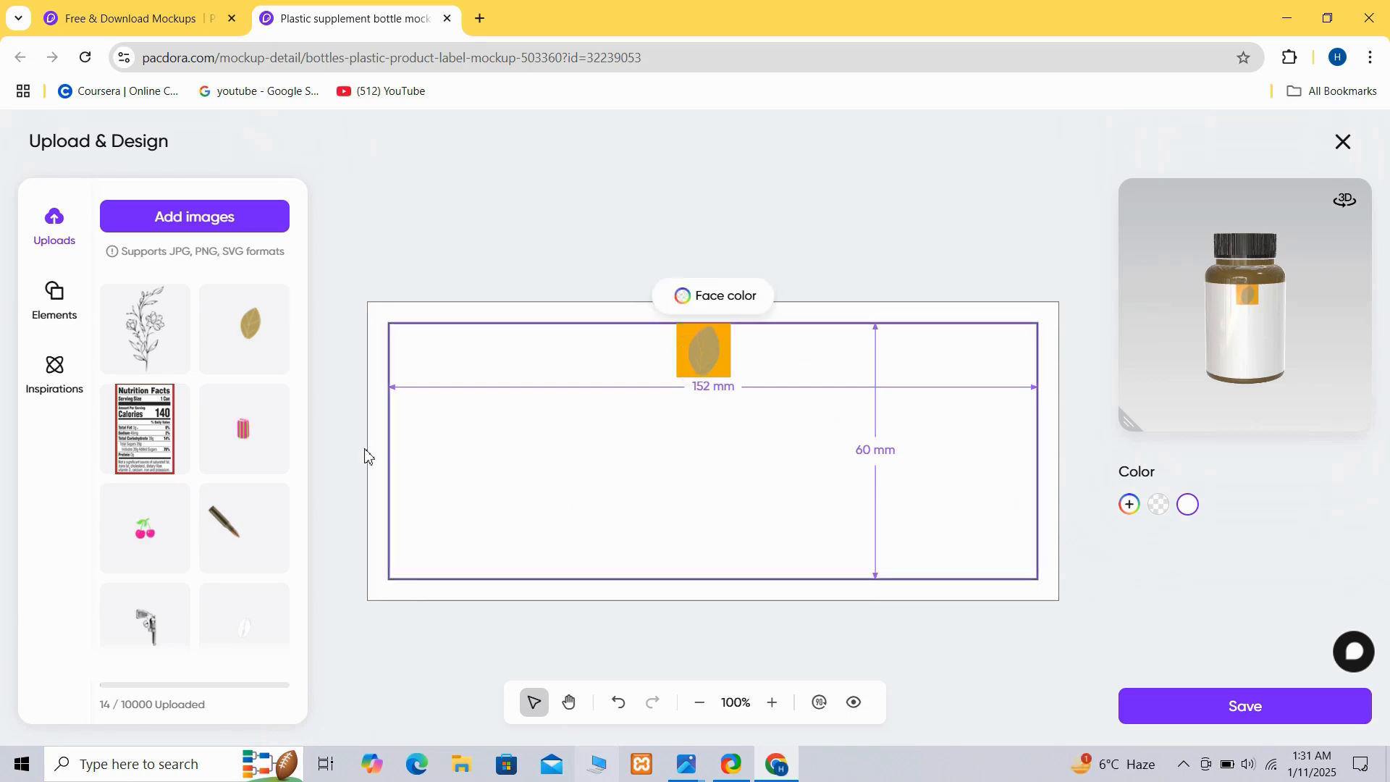
Add the uploaded floral line drawing beside the orange square at full label height and set its transparency value to 30%
left_click(130, 320)
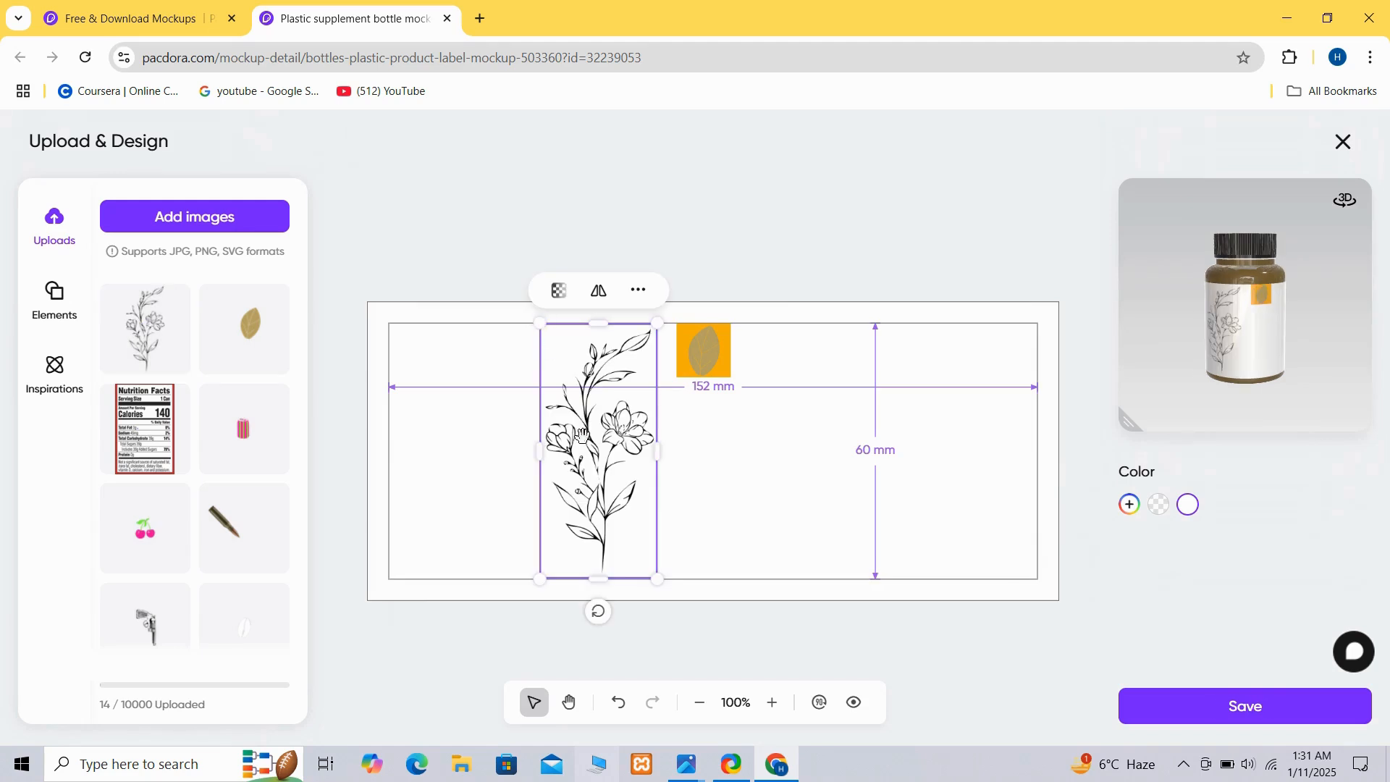
left_click_drag(577, 437, 577, 437)
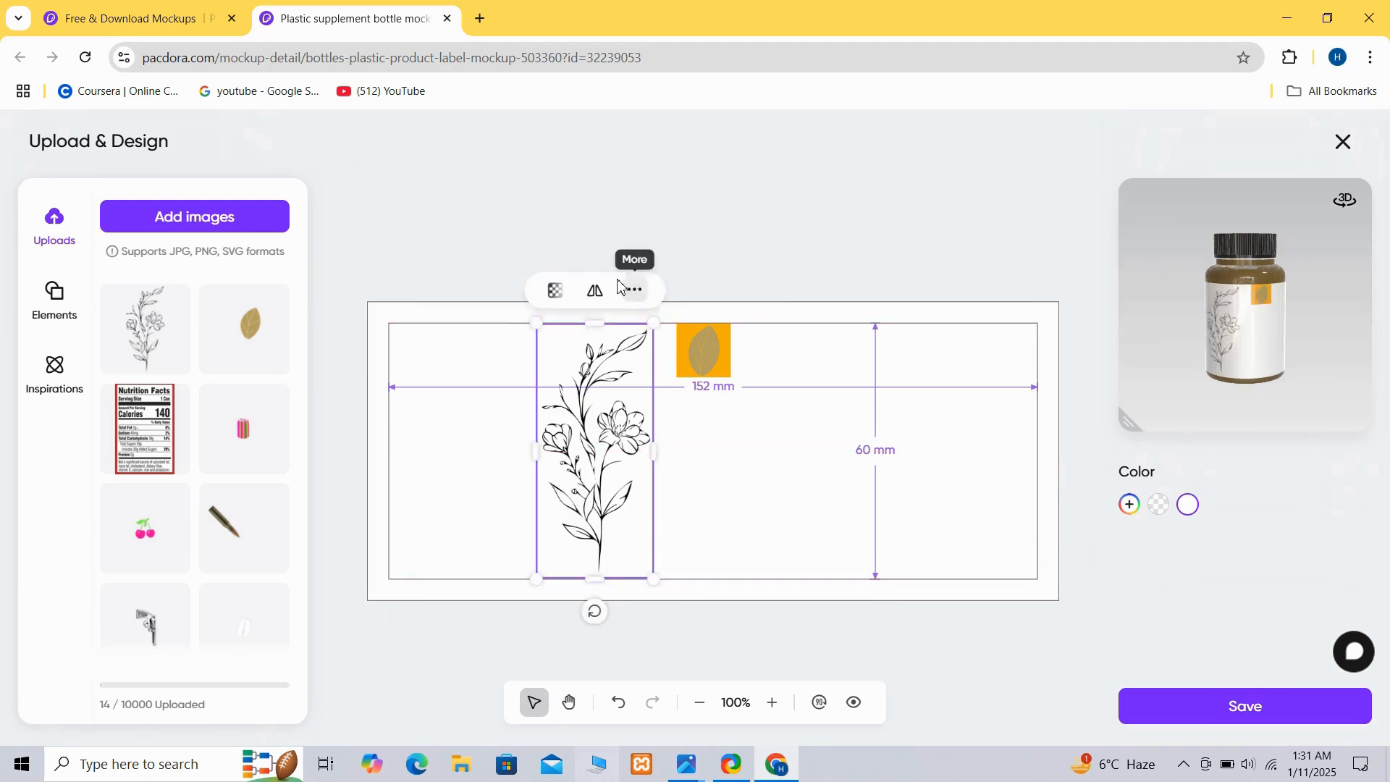
left_click(555, 290)
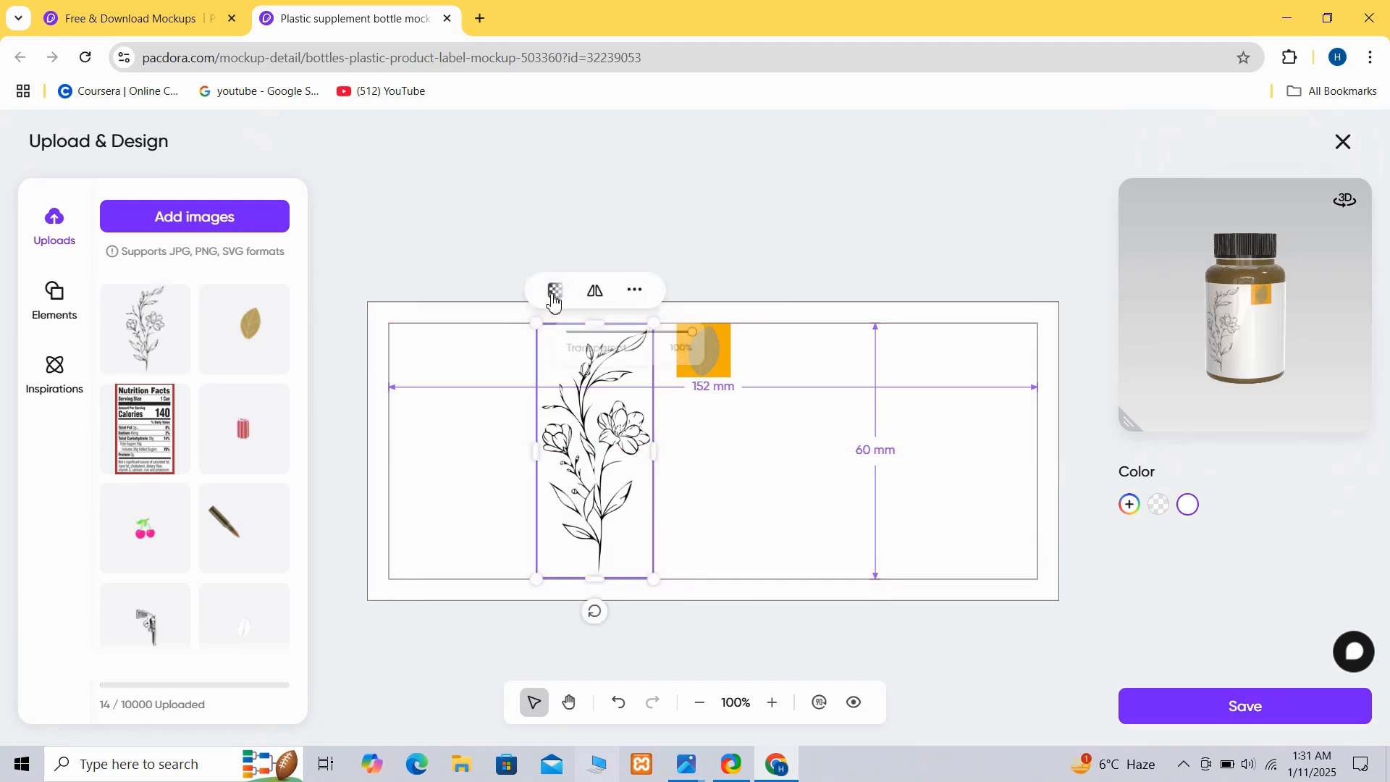
left_click_drag(700, 331, 601, 346)
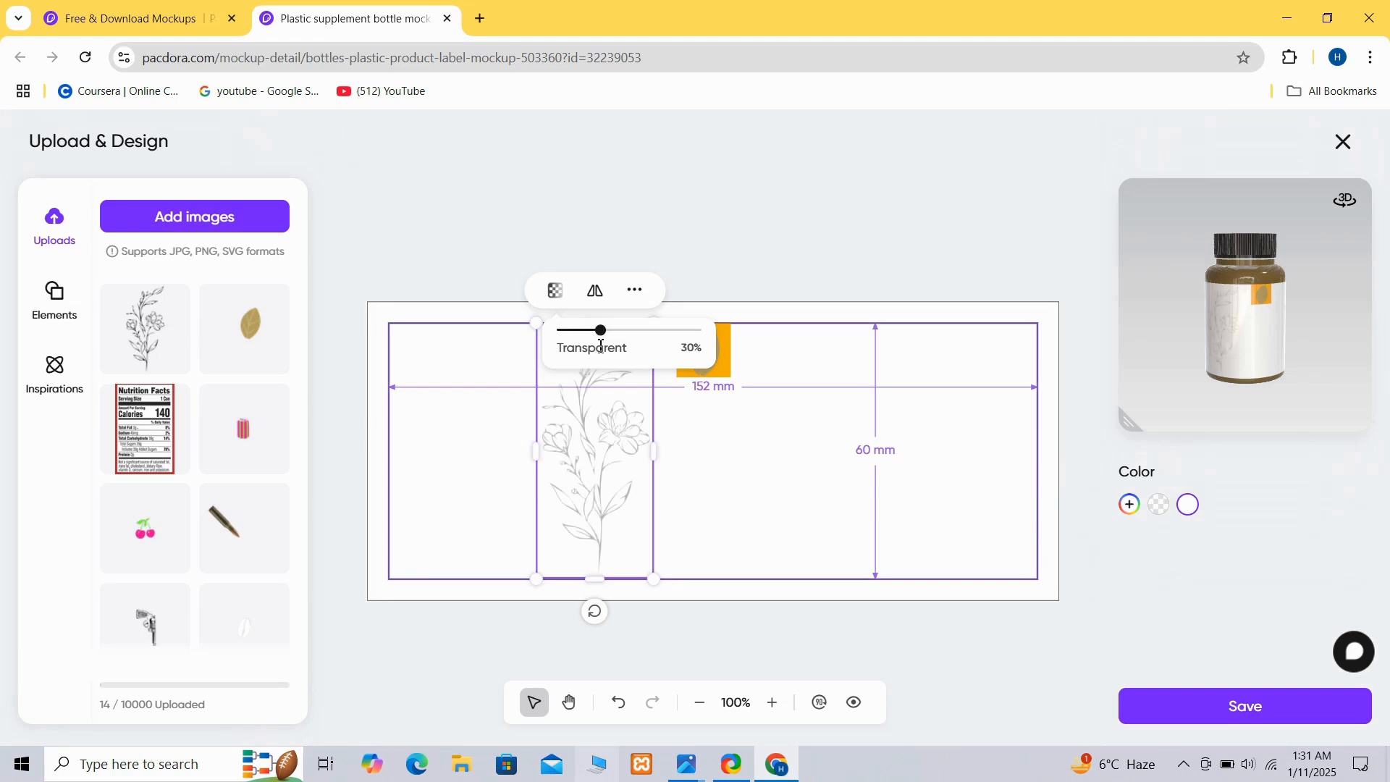
left_click(700, 551)
Add a text element to the label and replace its placeholder with "ST."
left_click(42, 312)
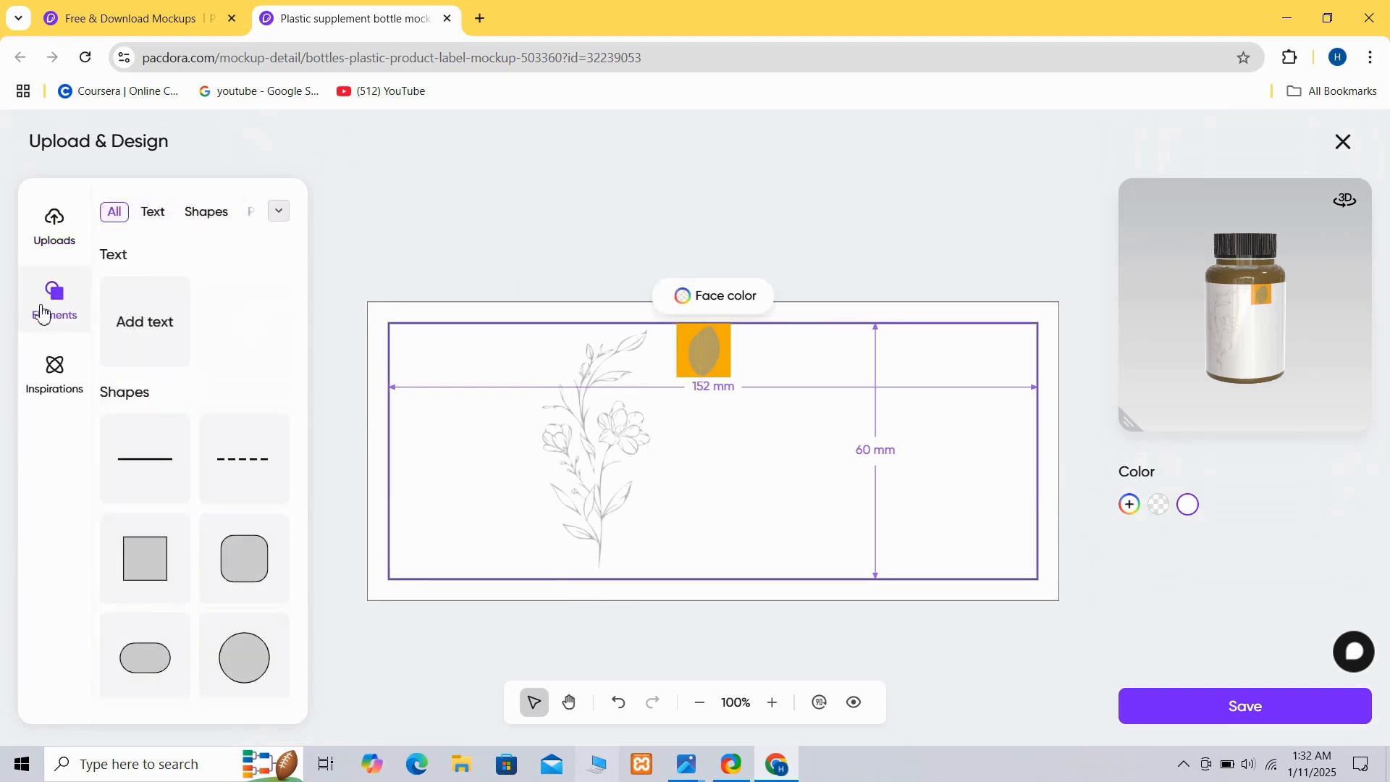
left_click(162, 340)
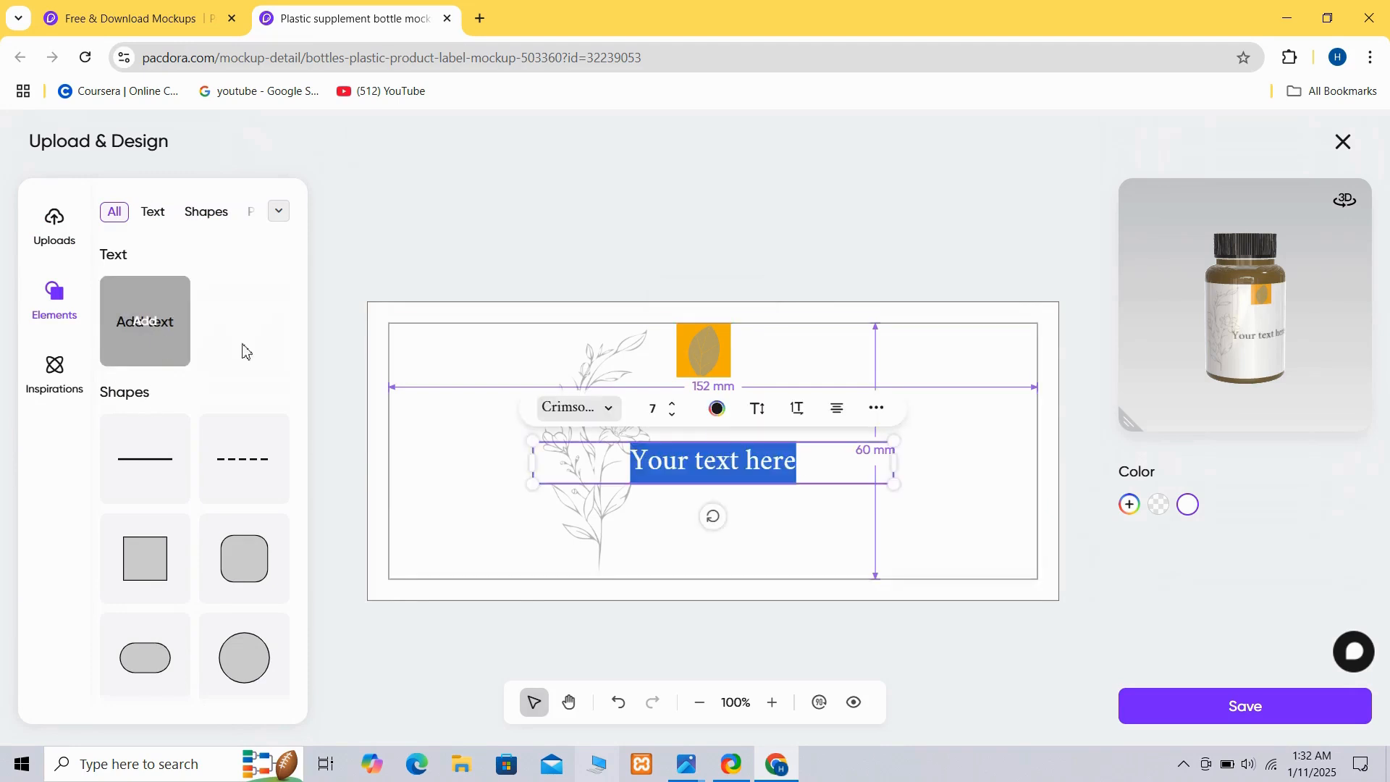
left_click(814, 467)
key("BackSpace")
key("BackSpace")
key("BackSpace")
key("BackSpace")
key("BackSpace")
key("BackSpace")
key("BackSpace")
key("BackSpace")
key("BackSpace")
key("BackSpace")
key("BackSpace")
key("BackSpace")
key("BackSpace")
key("BackSpace")
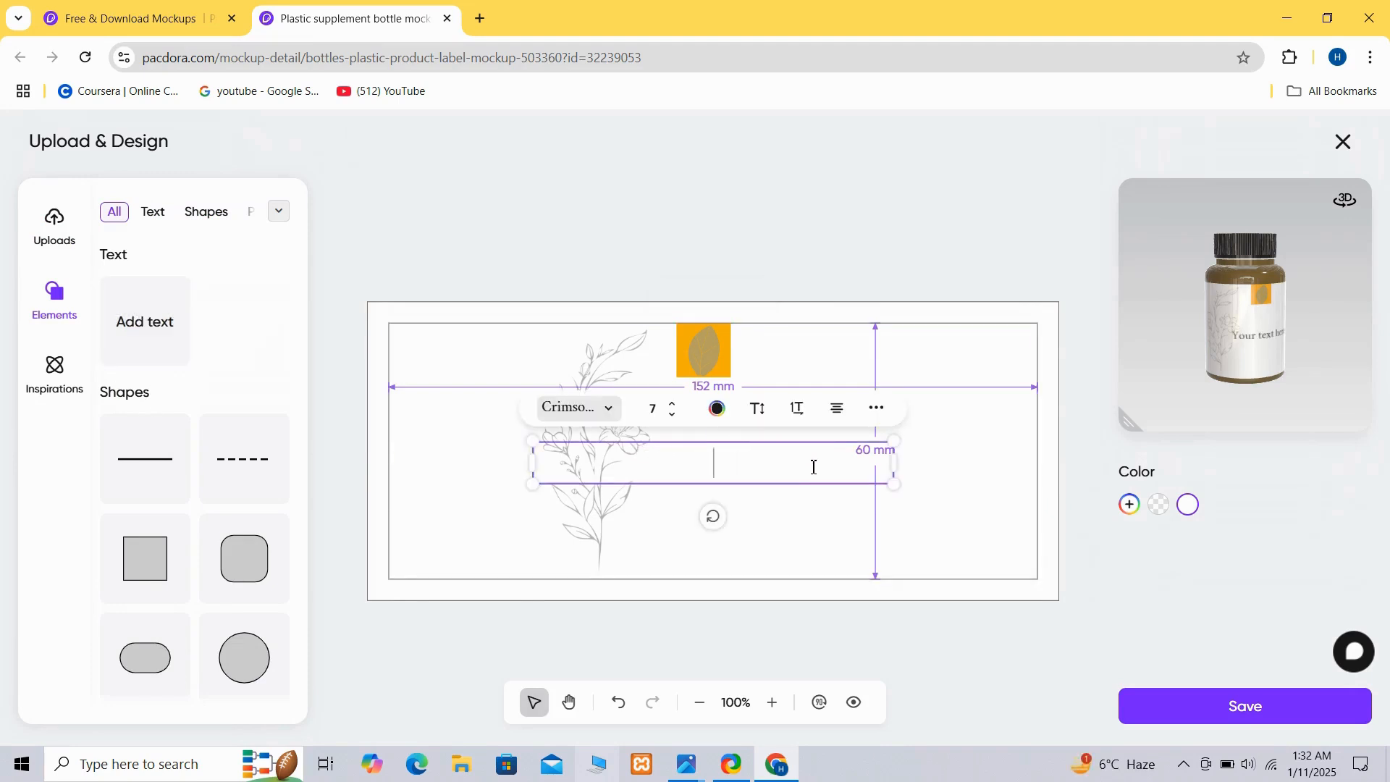
type("ST.")
Set the "ST." text to the RobotoCondensed-Bold font and move it up beneath the orange square
left_click(609, 416)
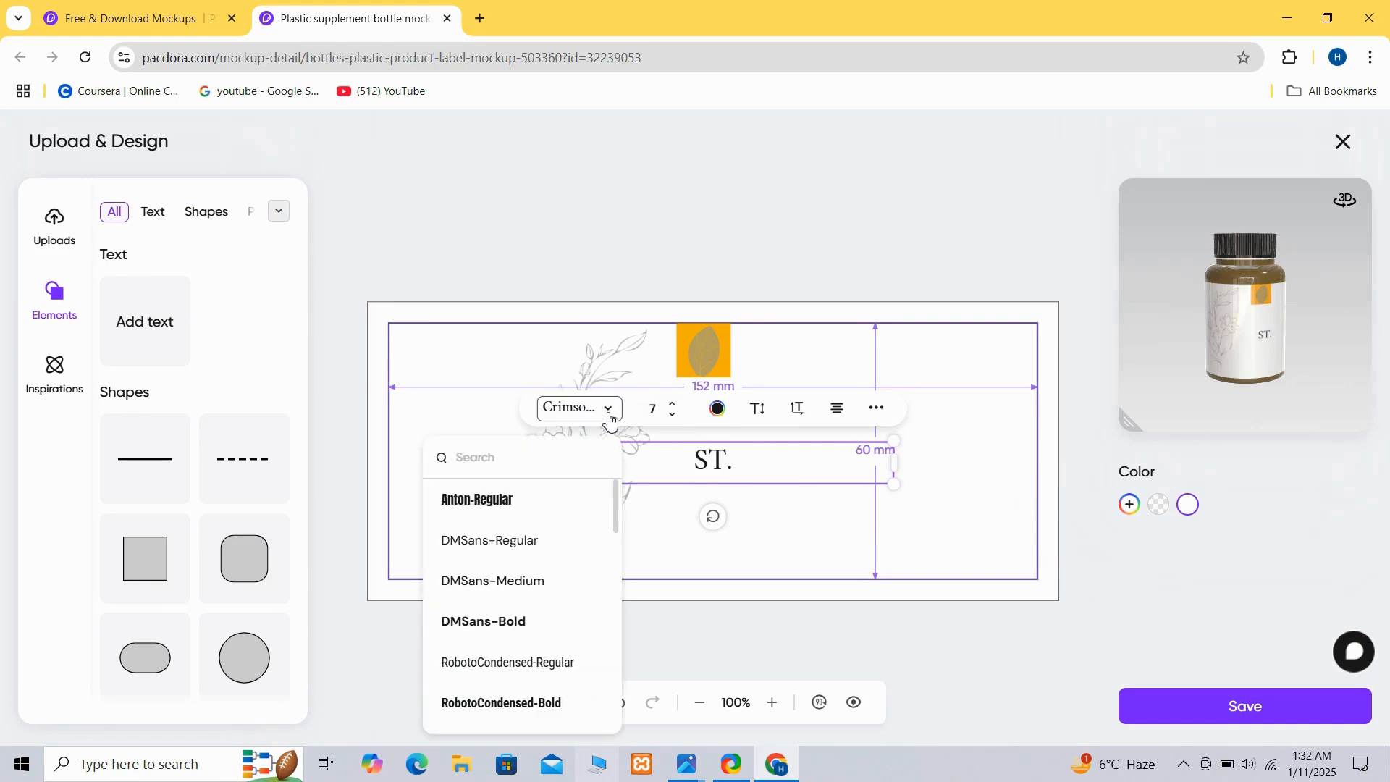
left_click(530, 706)
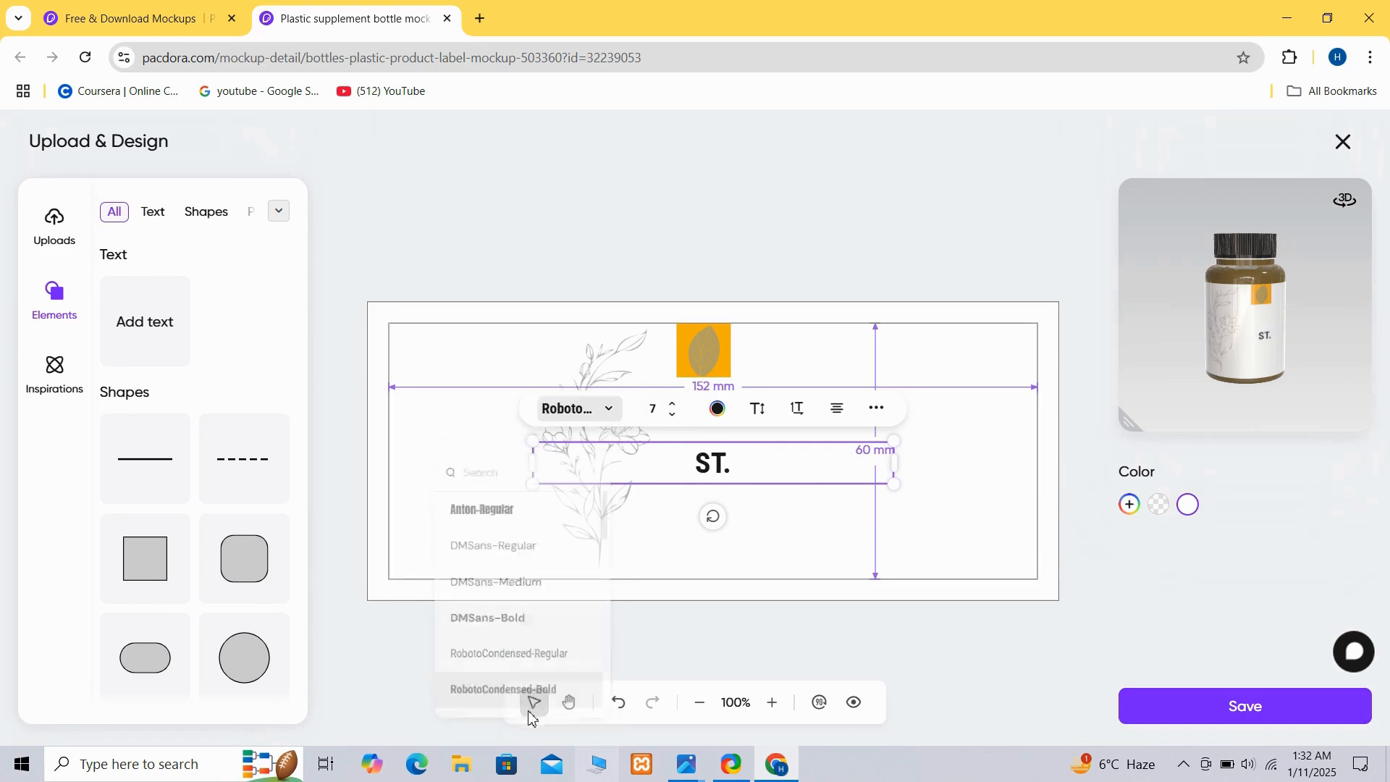
left_click(766, 528)
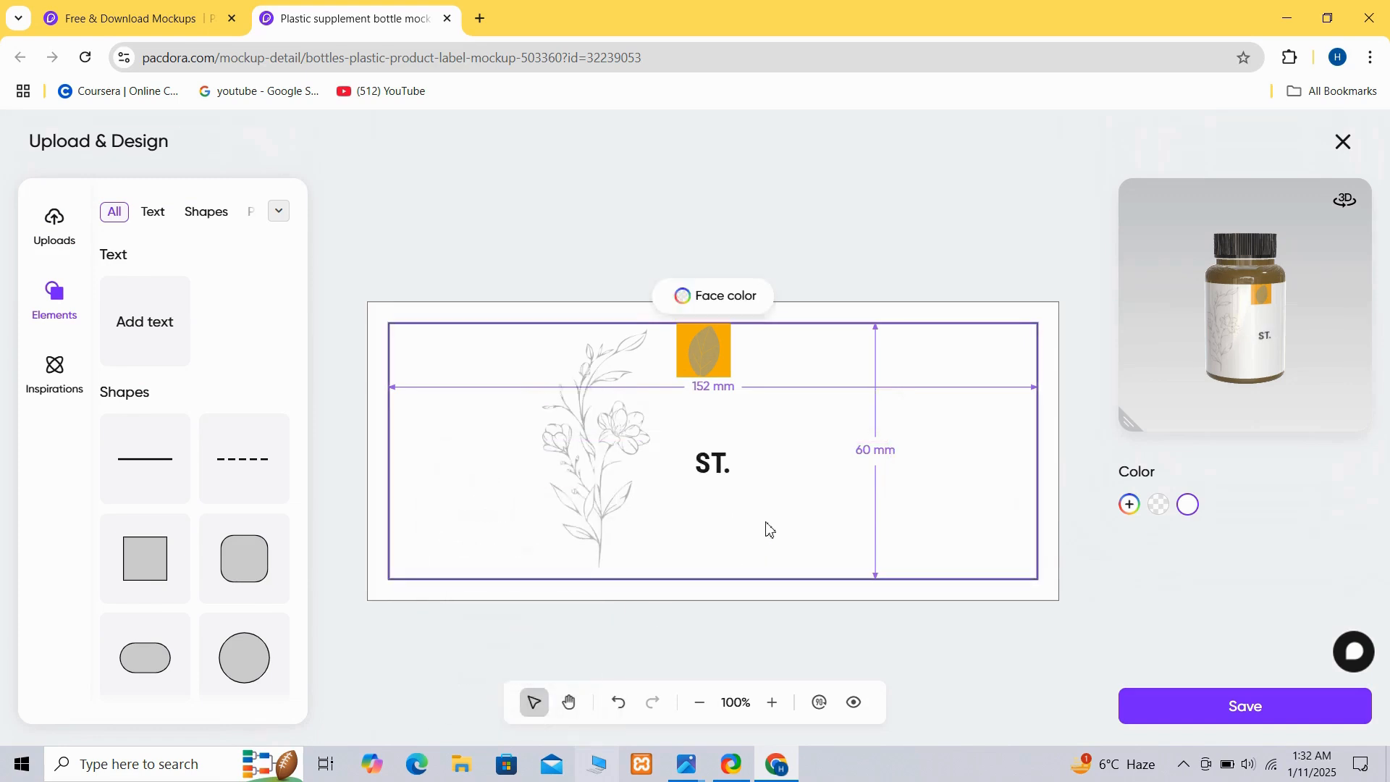
left_click(719, 474)
left_click_drag(719, 474, 699, 429)
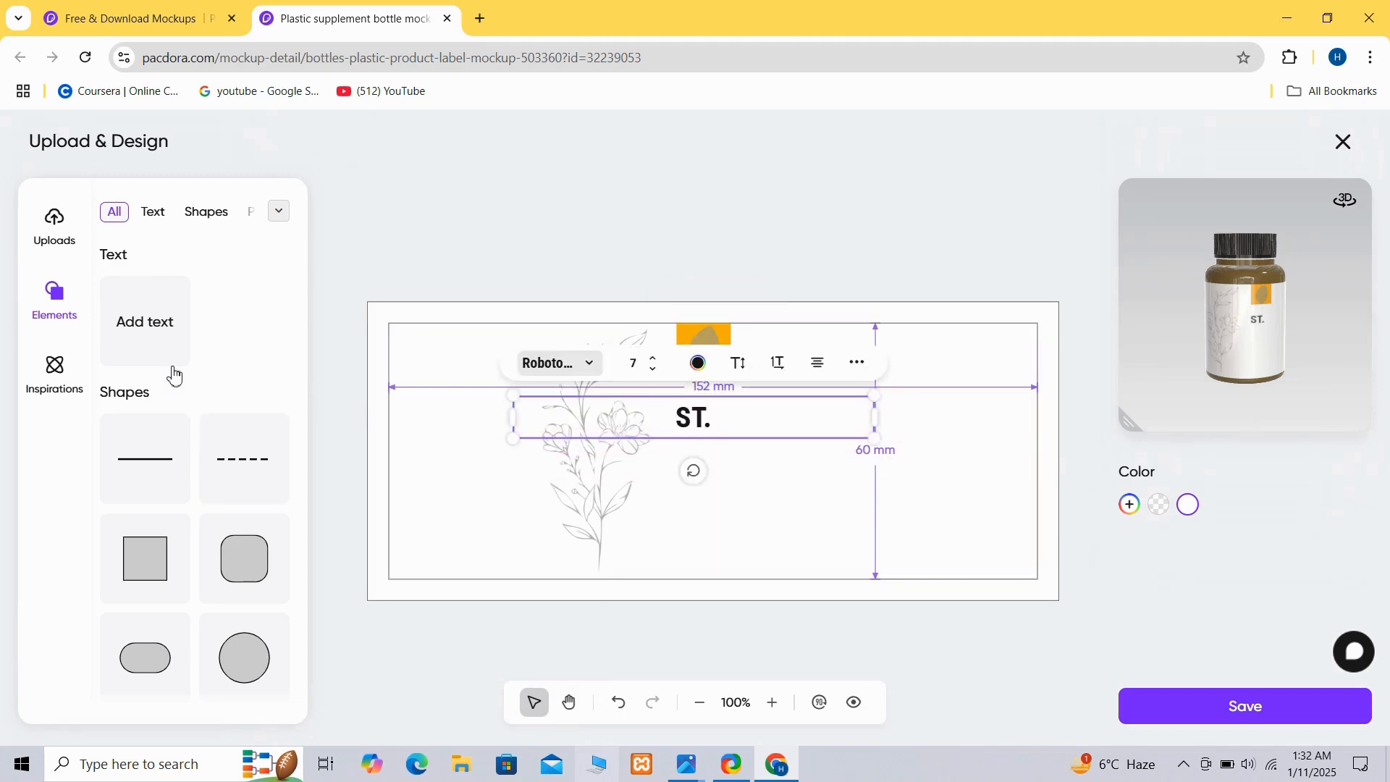
Add a second text element to the label reading "JOHN'S"
left_click(160, 322)
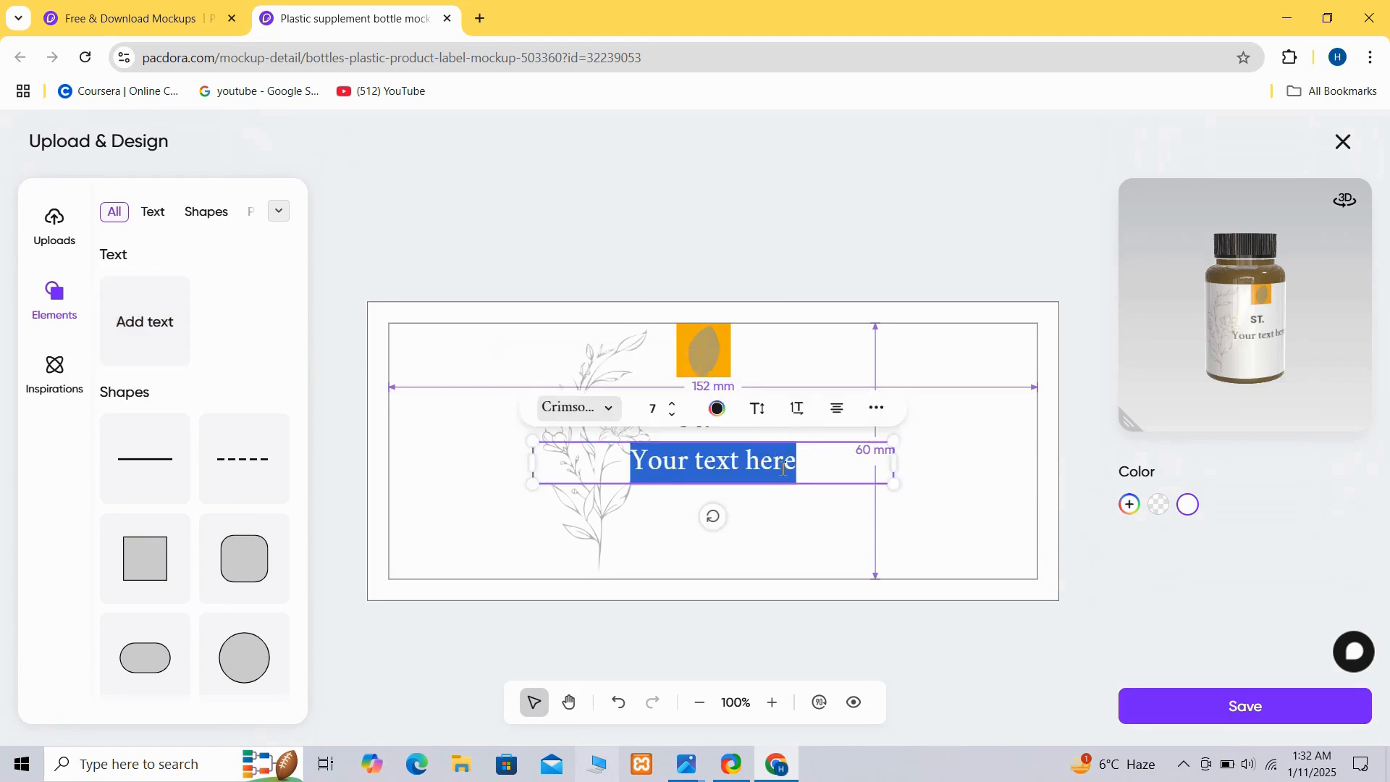
left_click(808, 478)
key("BackSpace")
key("BackSpace")
key("BackSpace")
key("BackSpace")
key("BackSpace")
key("BackSpace")
key("BackSpace")
key("BackSpace")
key("BackSpace")
key("BackSpace")
key("BackSpace")
key("BackSpace")
key("BackSpace")
key("BackSpace")
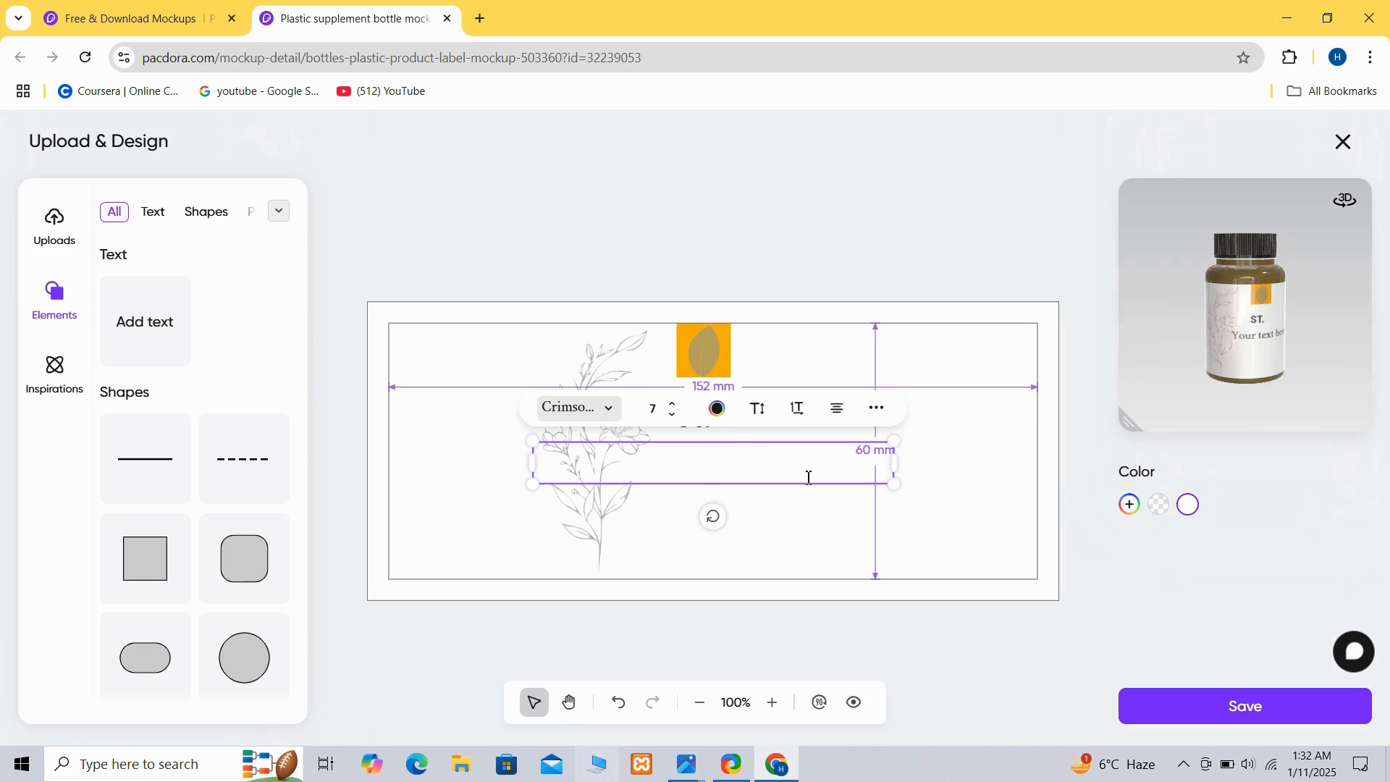
type("JO")
type("HN")
type(",S")
key("BackSpace")
key("BackSpace")
type("'S")
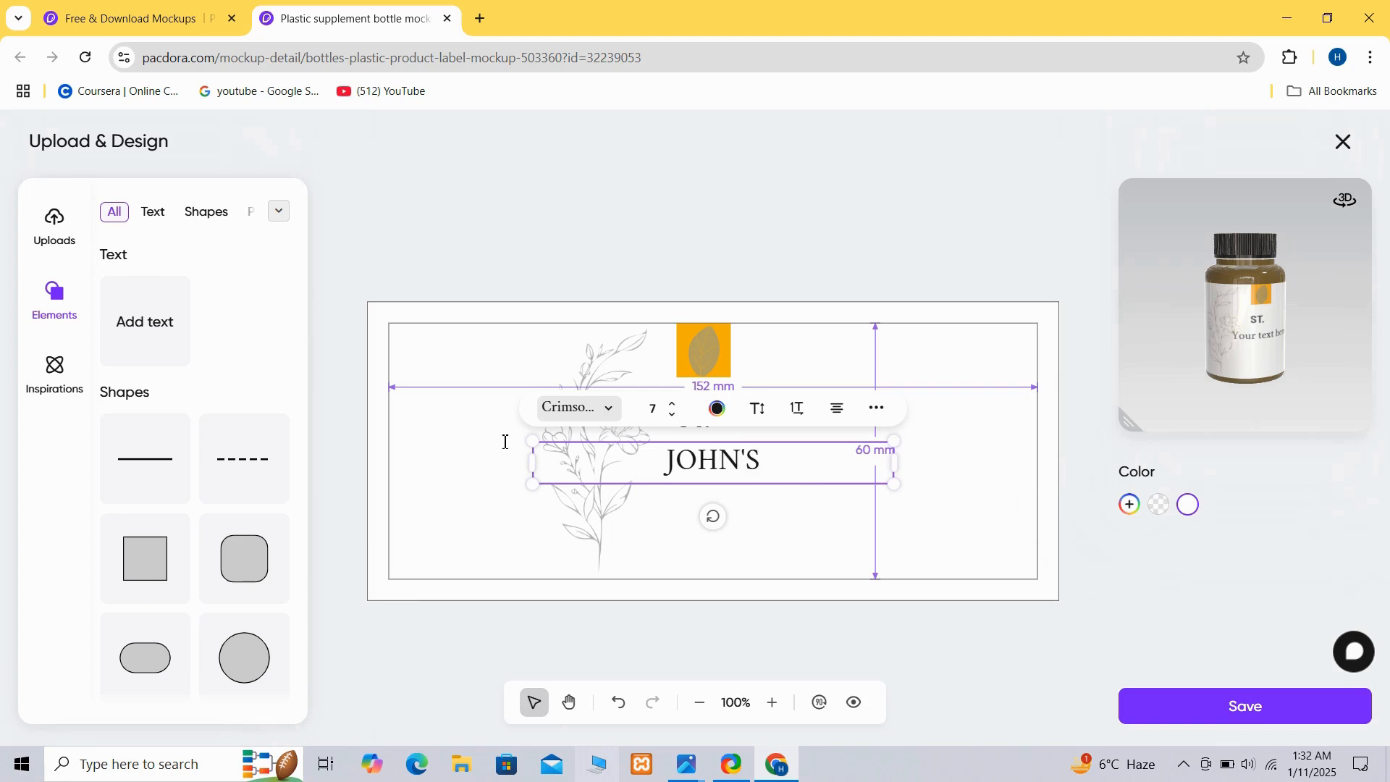
Add a third text element reading "WOOD" and place it just below "JOHN'S"
left_click(130, 322)
left_click(836, 468)
key("BackSpace")
key("BackSpace")
key("BackSpace")
key("BackSpace")
key("BackSpace")
key("BackSpace")
key("BackSpace")
key("BackSpace")
key("BackSpace")
key("BackSpace")
key("BackSpace")
key("BackSpace")
key("BackSpace")
key("BackSpace")
type("WOODS")
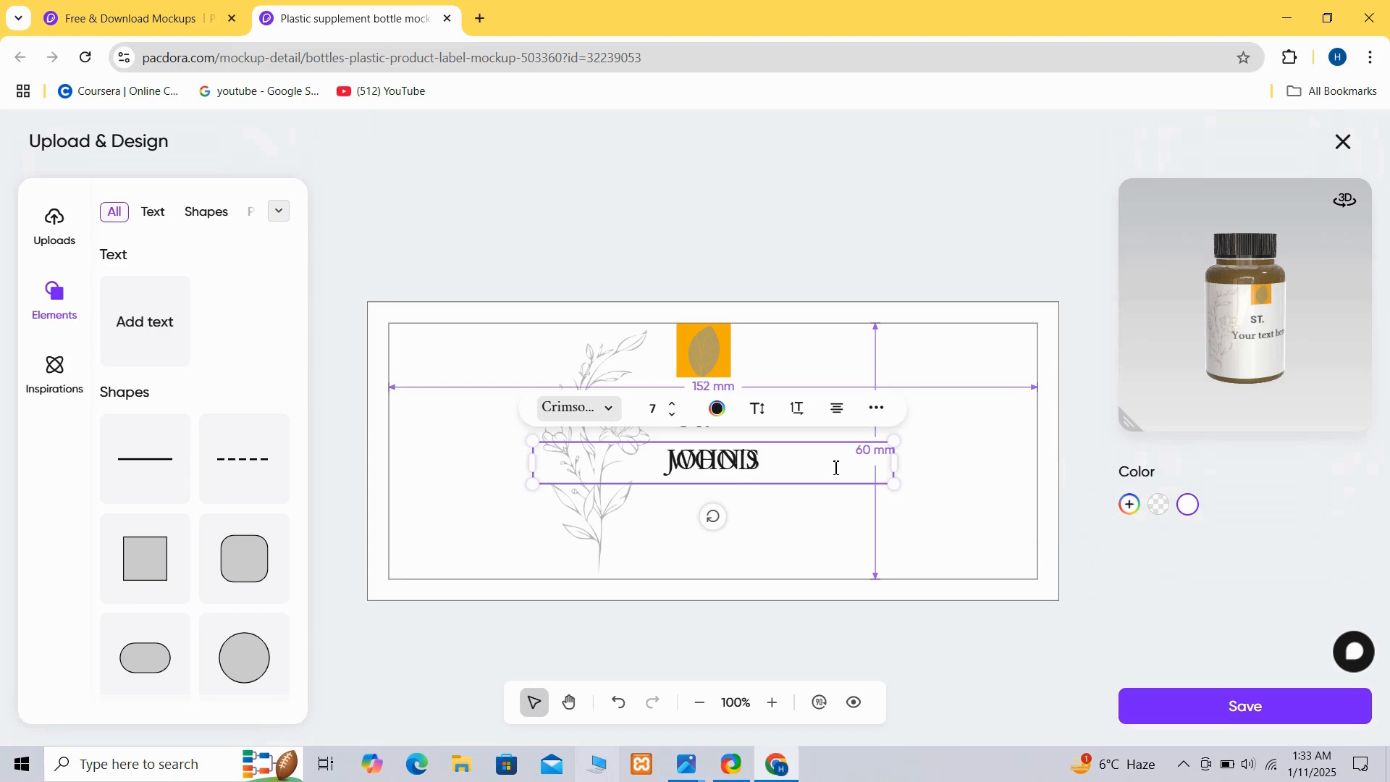
left_click(825, 514)
left_click(717, 456)
left_click_drag(715, 460, 703, 496)
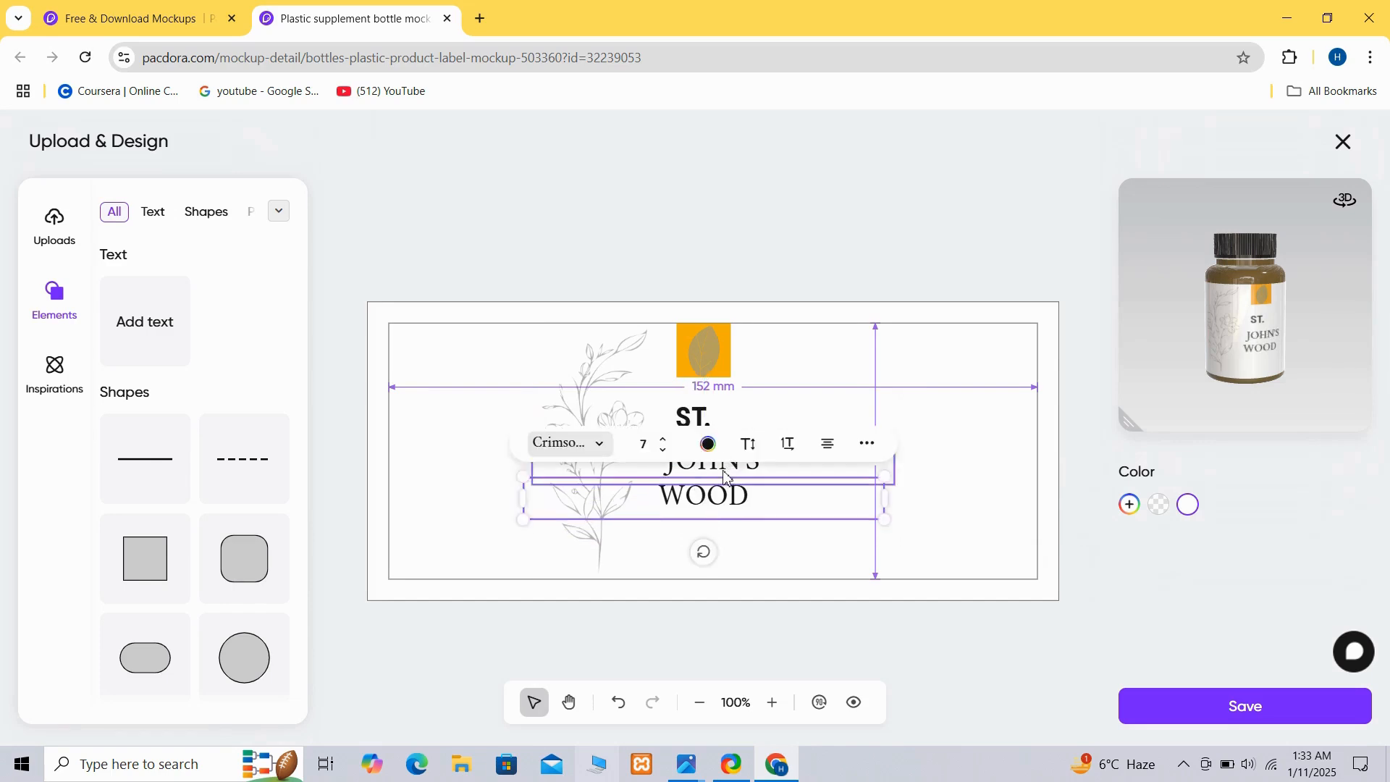
Set the "JOHN'S" and "WOOD" texts to the RobotoCondensed-Bold font
left_click(722, 468)
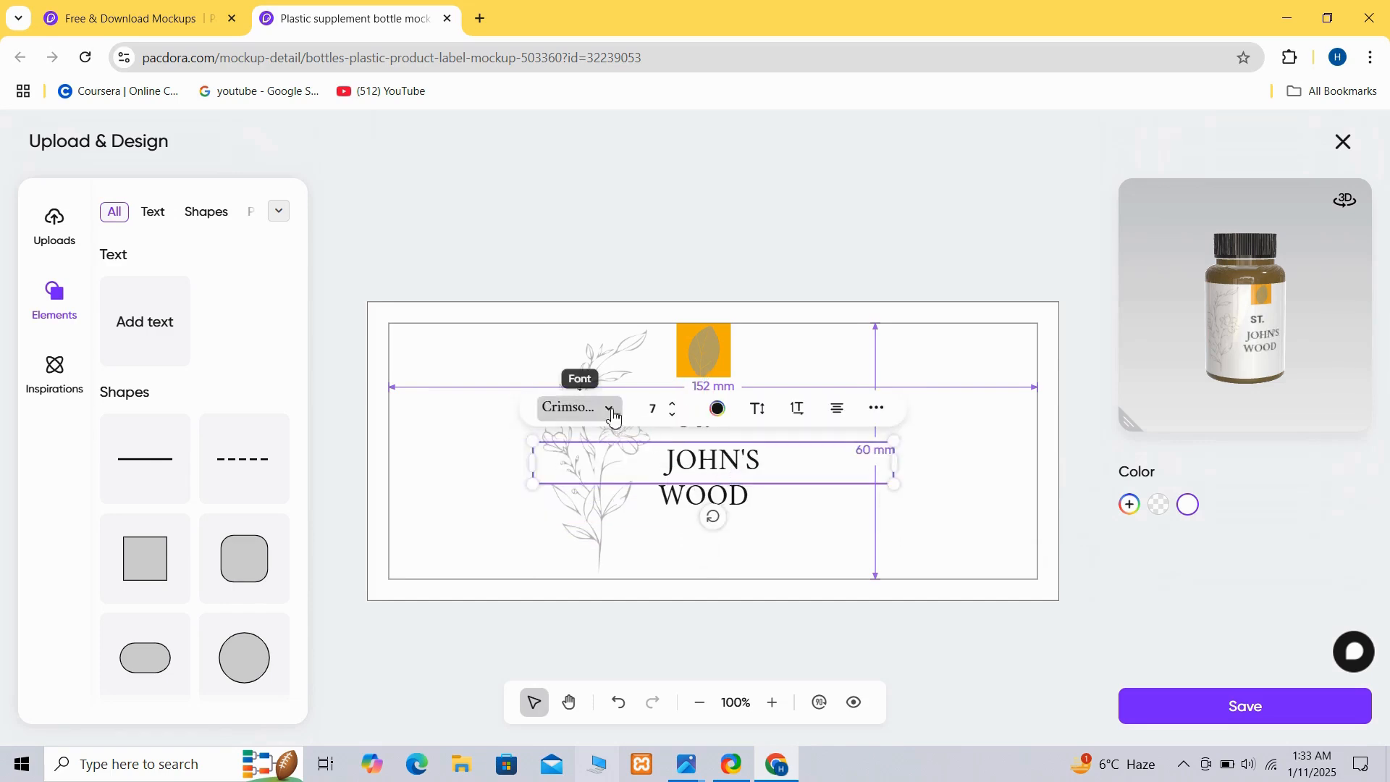
left_click(612, 411)
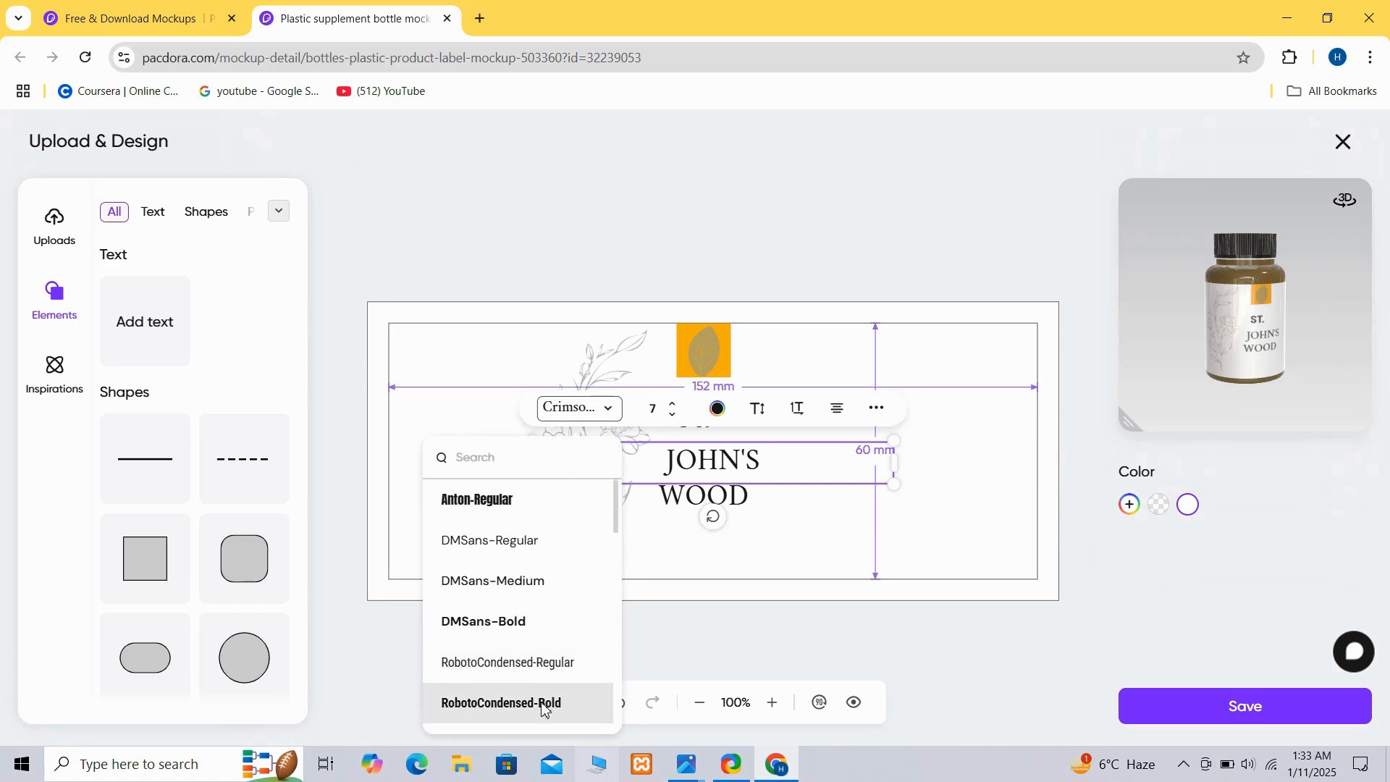
left_click(543, 703)
left_click(771, 511)
left_click(771, 512)
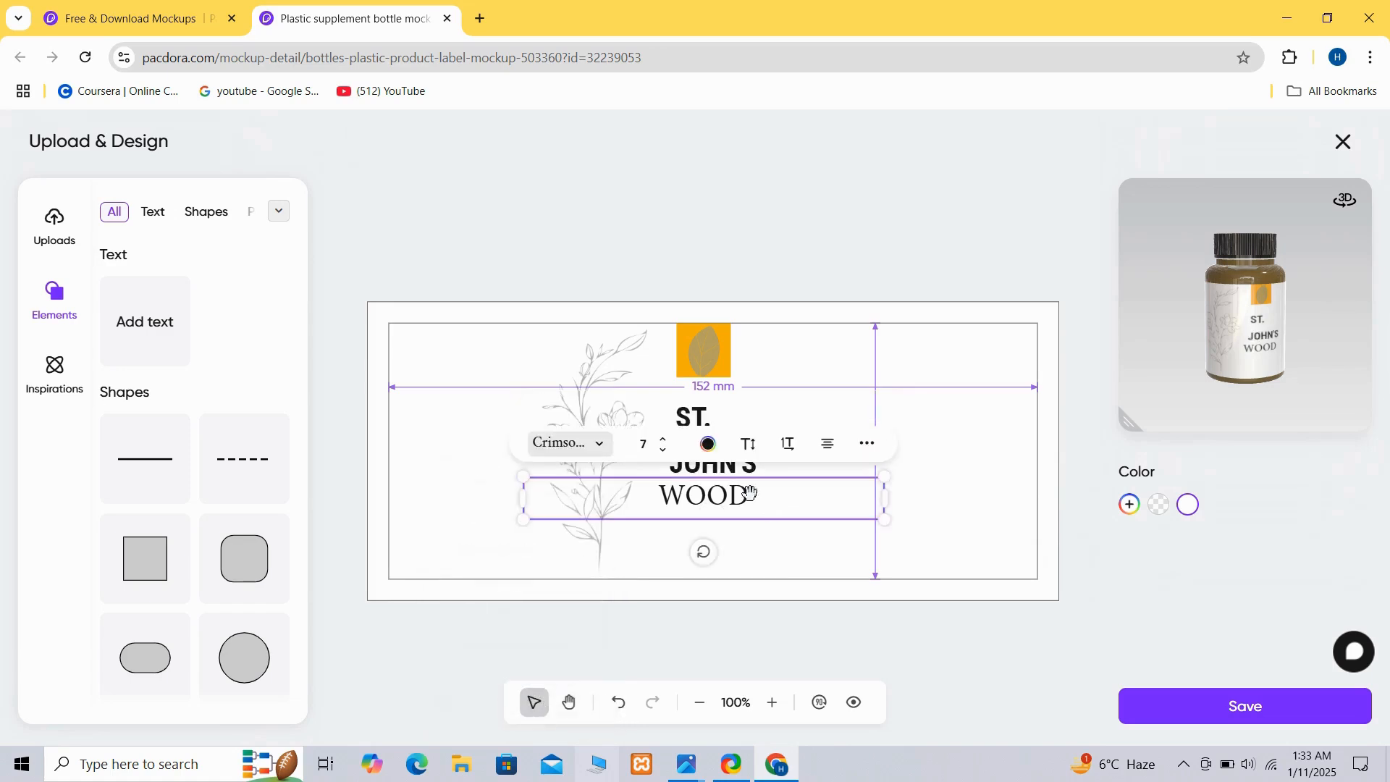
left_click(595, 451)
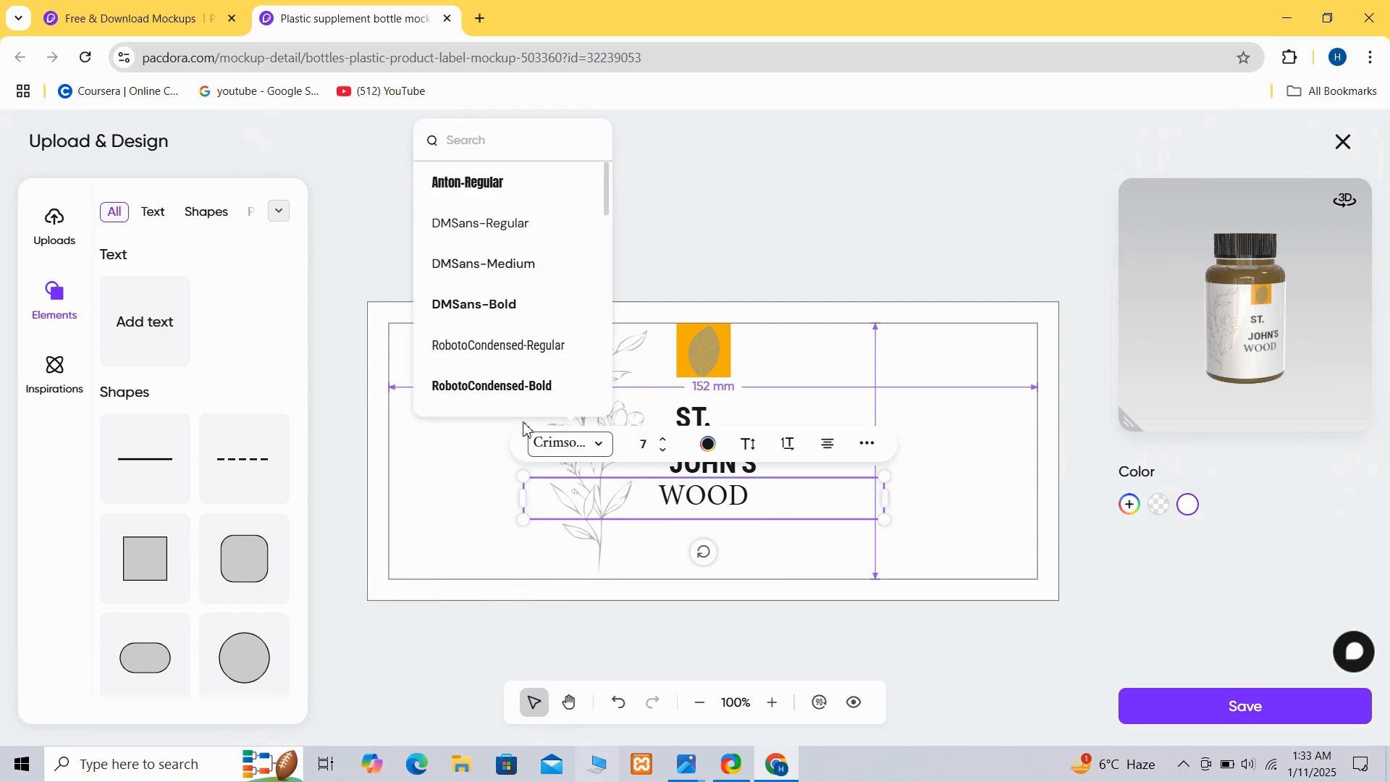
left_click(512, 400)
left_click(761, 543)
Line up "JOHN'S" and "WOOD" in a left-aligned stack beneath "ST." on the label
left_click(741, 490)
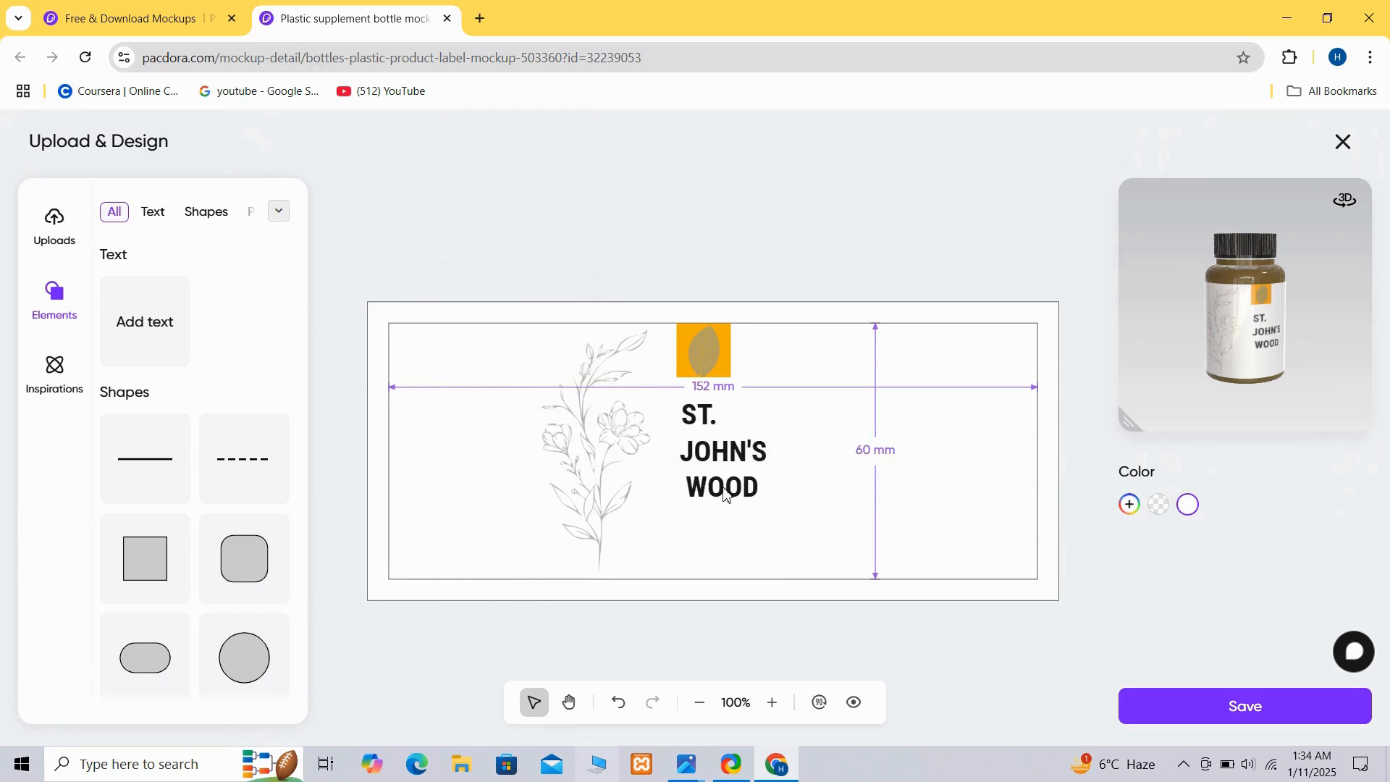
left_click(726, 495)
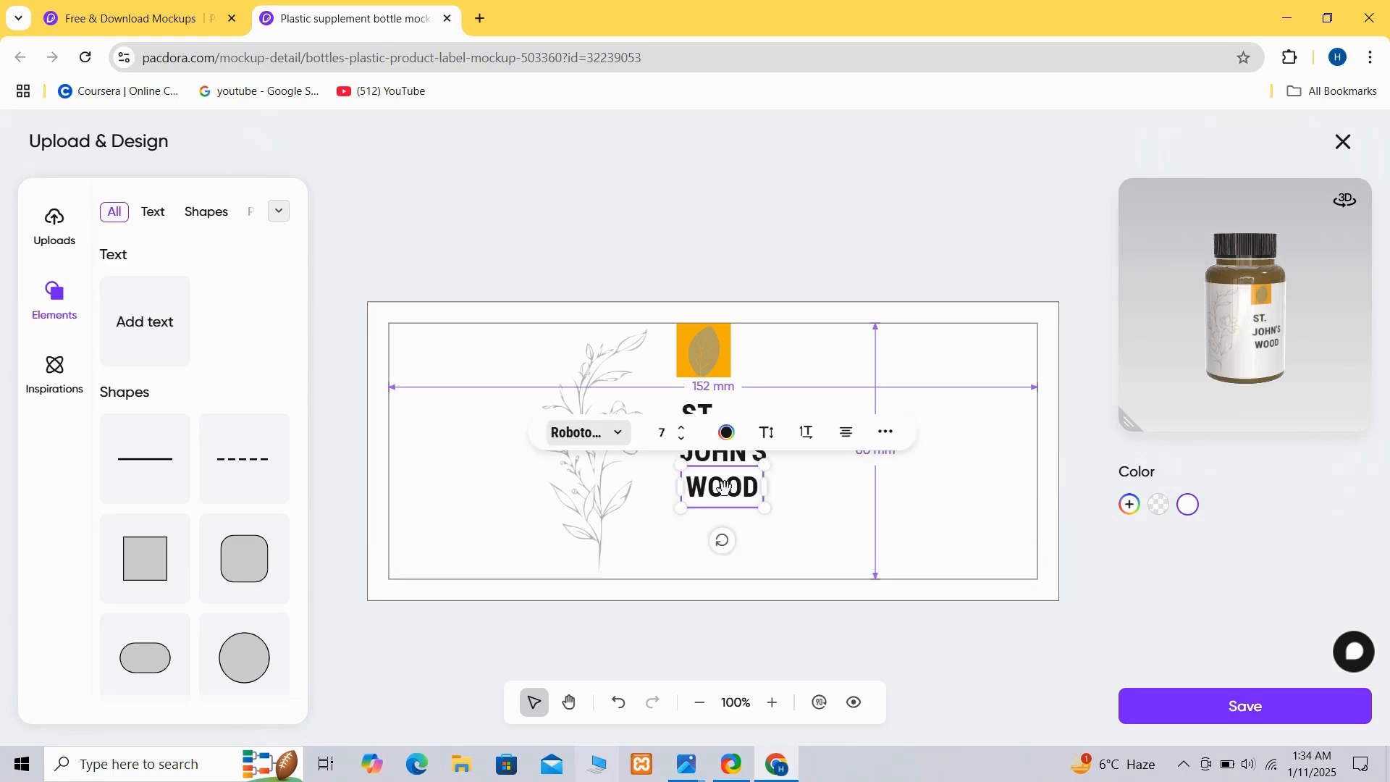
left_click_drag(720, 487, 718, 452)
left_click(720, 454)
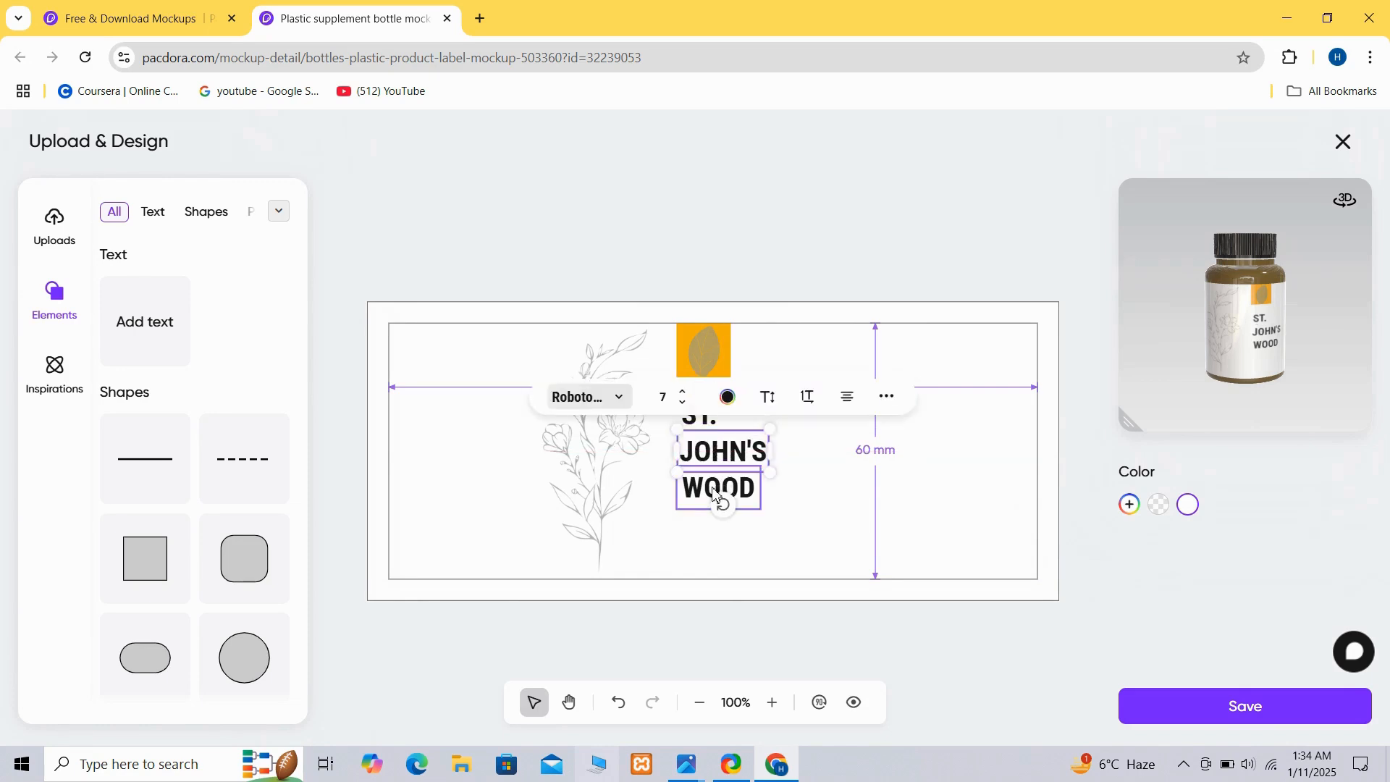
left_click(687, 527)
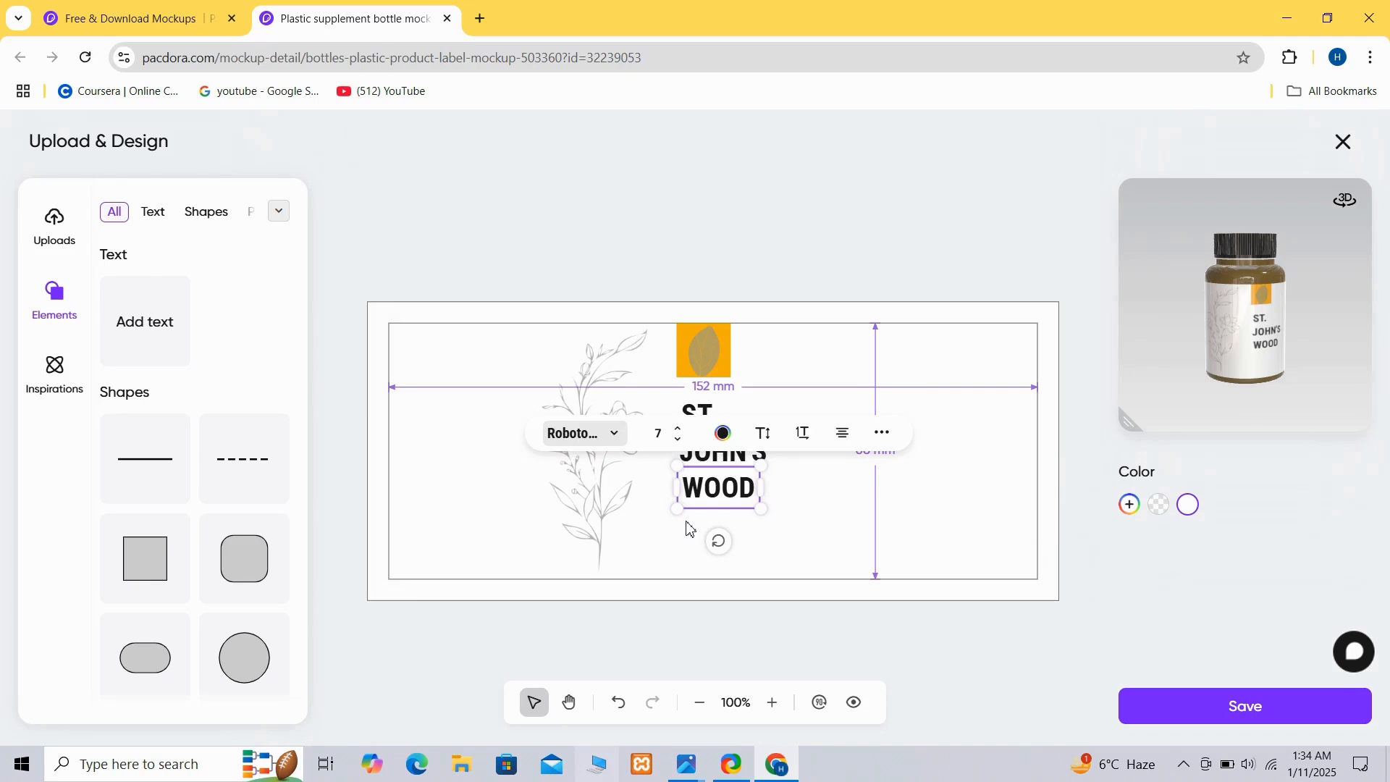
Add another text element to the label and replace its placeholder with "CAPSULES"
left_click(145, 339)
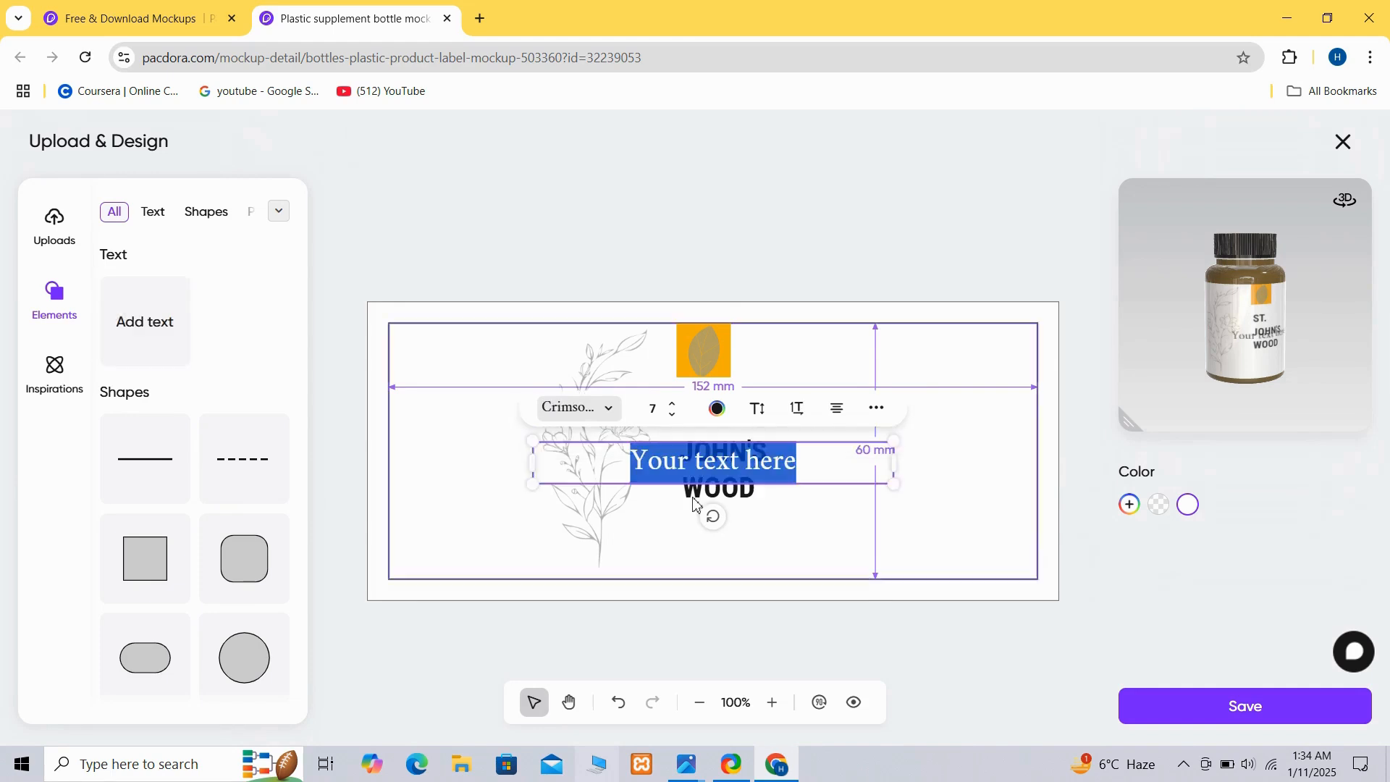
left_click(819, 464)
key("BackSpace")
key("BackSpace")
key("BackSpace")
key("BackSpace")
key("BackSpace")
key("BackSpace")
key("BackSpace")
key("BackSpace")
key("BackSpace")
key("BackSpace")
key("BackSpace")
key("BackSpace")
key("BackSpace")
key("BackSpace")
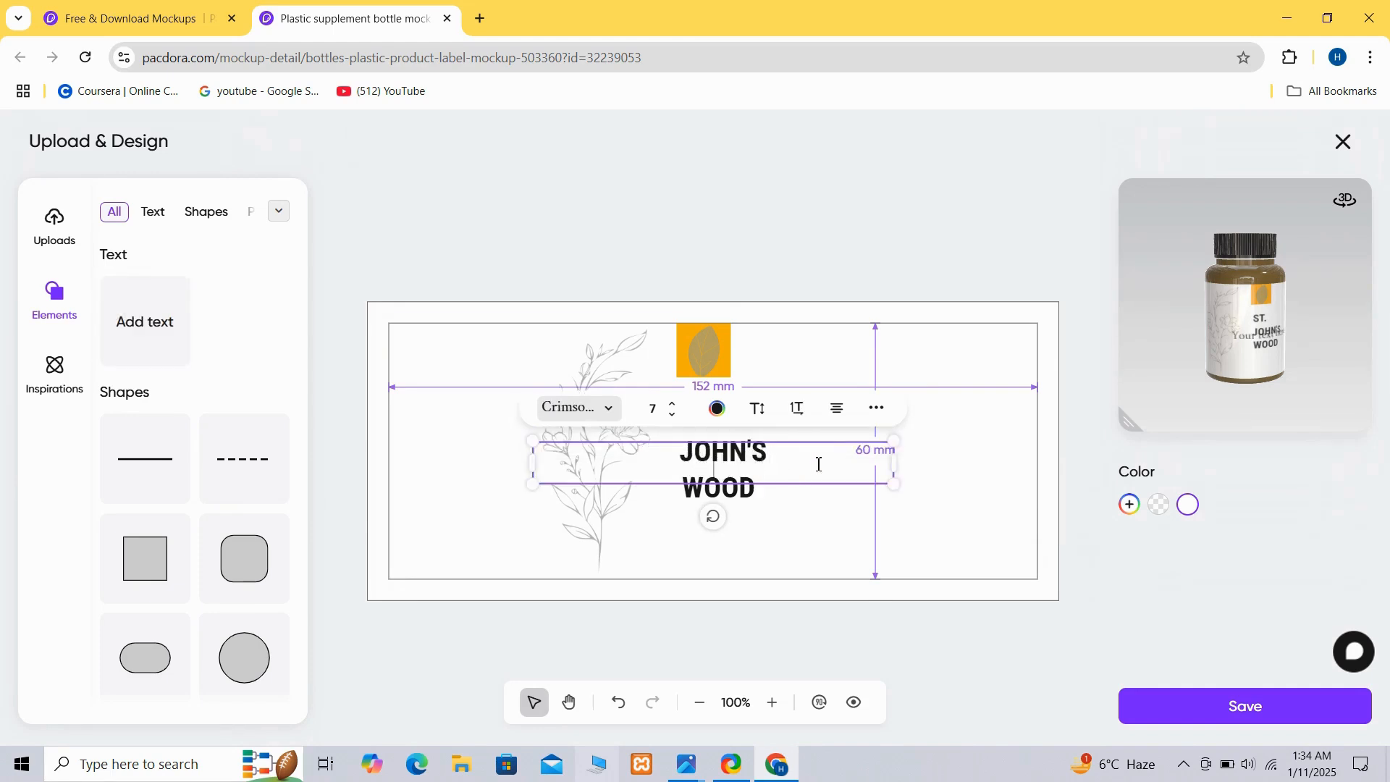
type("CAT")
type("SULES")
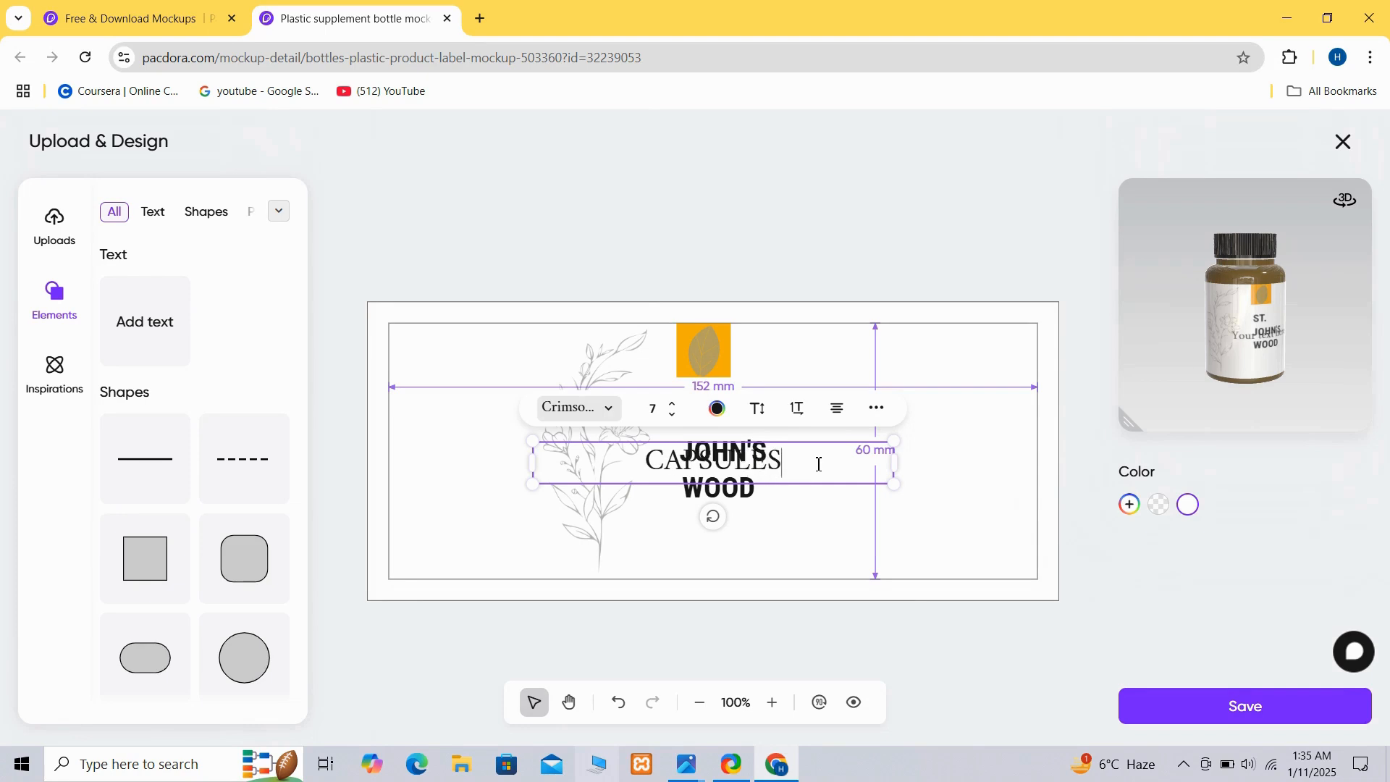
left_click(831, 542)
Shrink the "CAPSULES" text to size 5 and place it directly beneath "WOOD"
left_click(733, 472)
left_click_drag(732, 469, 742, 532)
left_click_drag(905, 524, 726, 520)
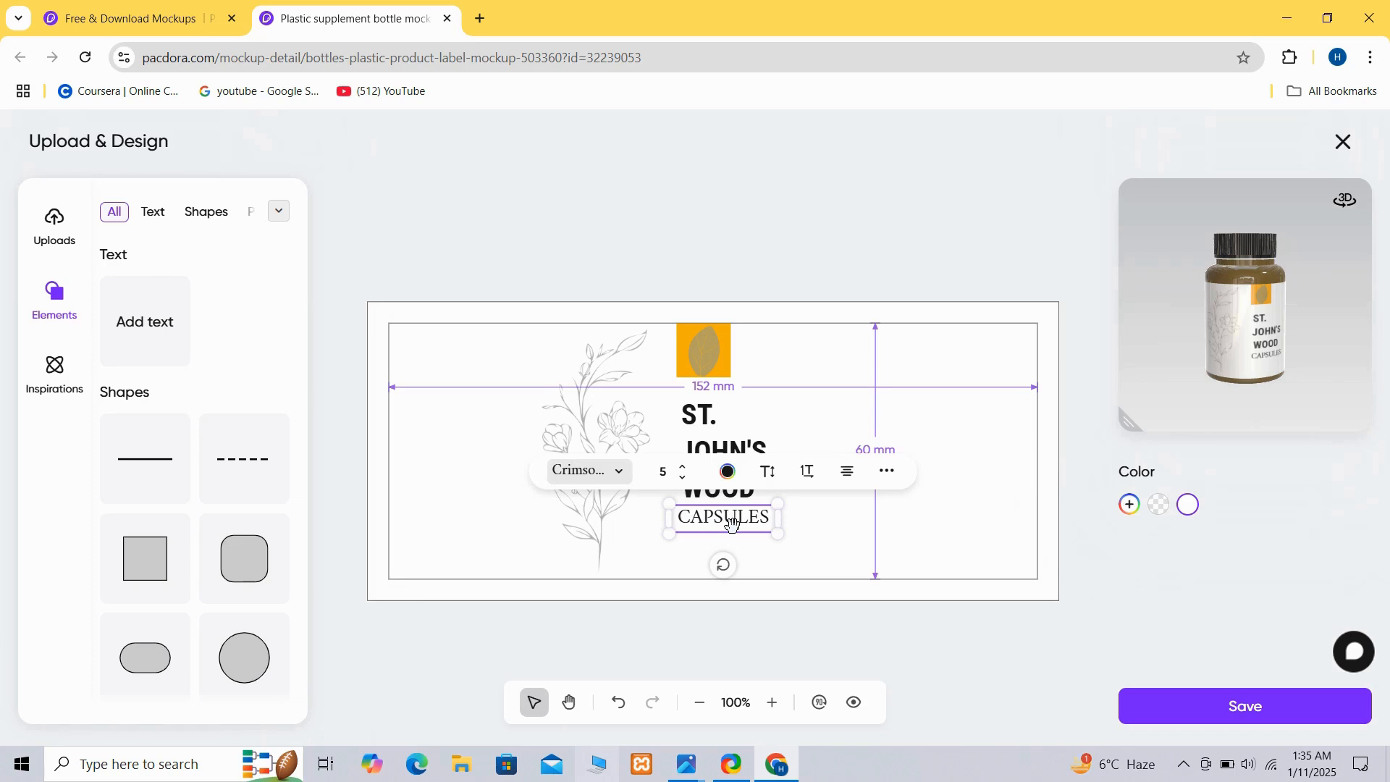
left_click(837, 536)
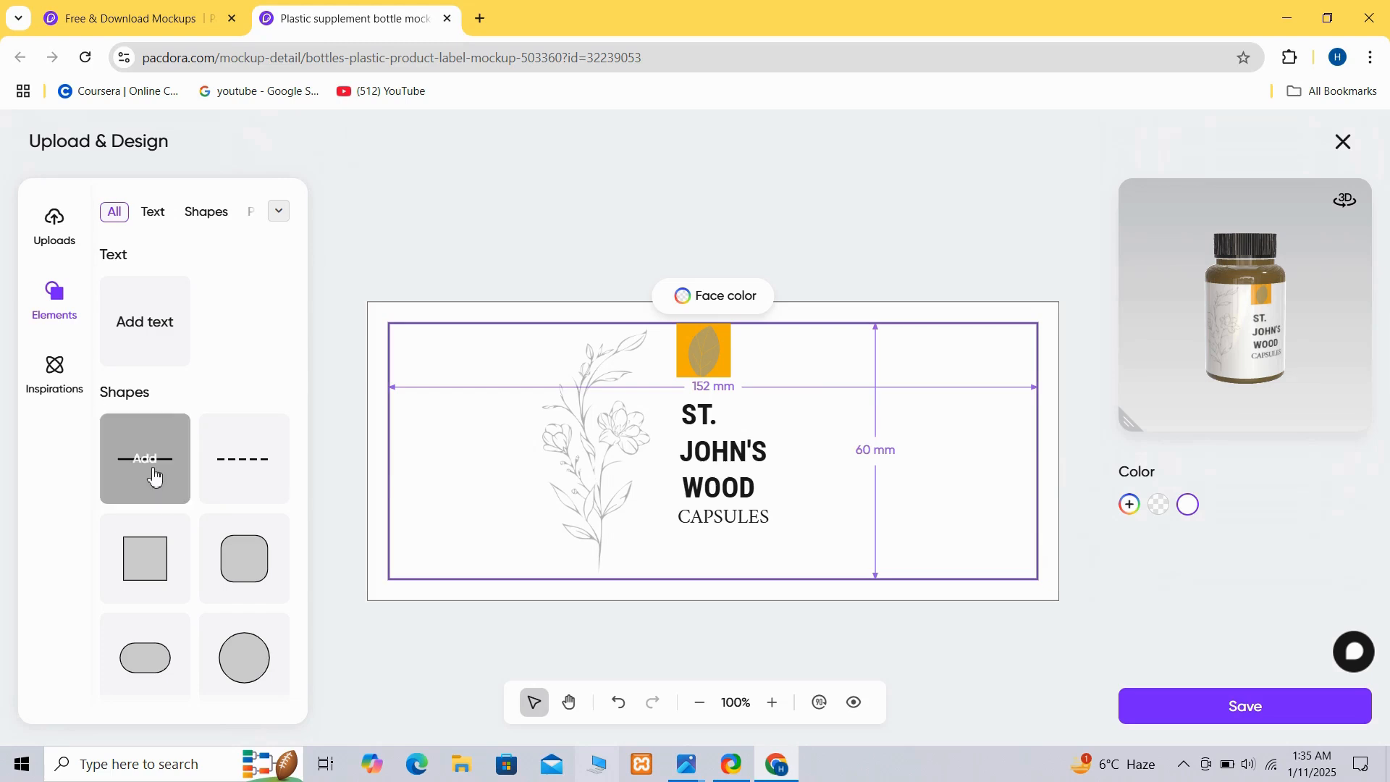
Add a solid line beneath "CAPSULES" and straighten it to horizontal
left_click_drag(152, 475, 790, 552)
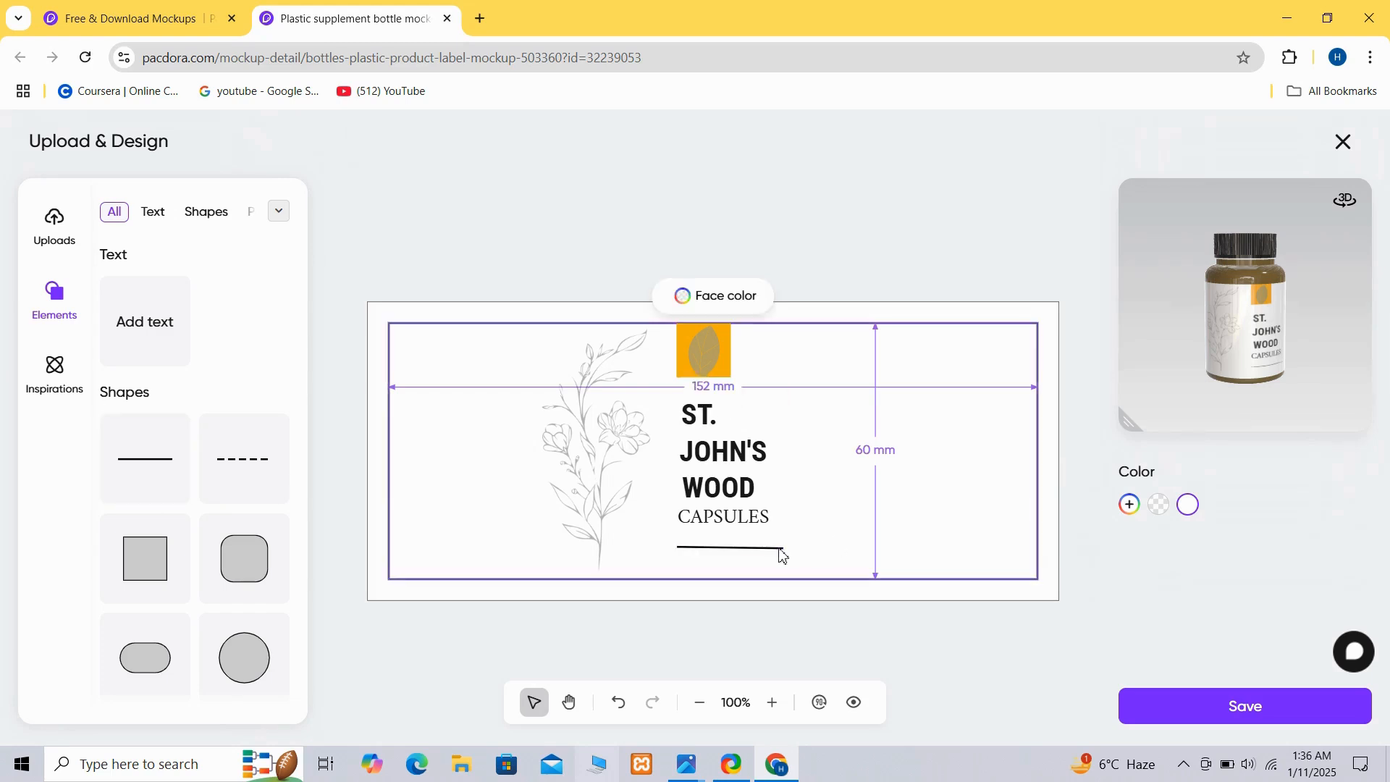
left_click(774, 551)
left_click(780, 549)
left_click(783, 549)
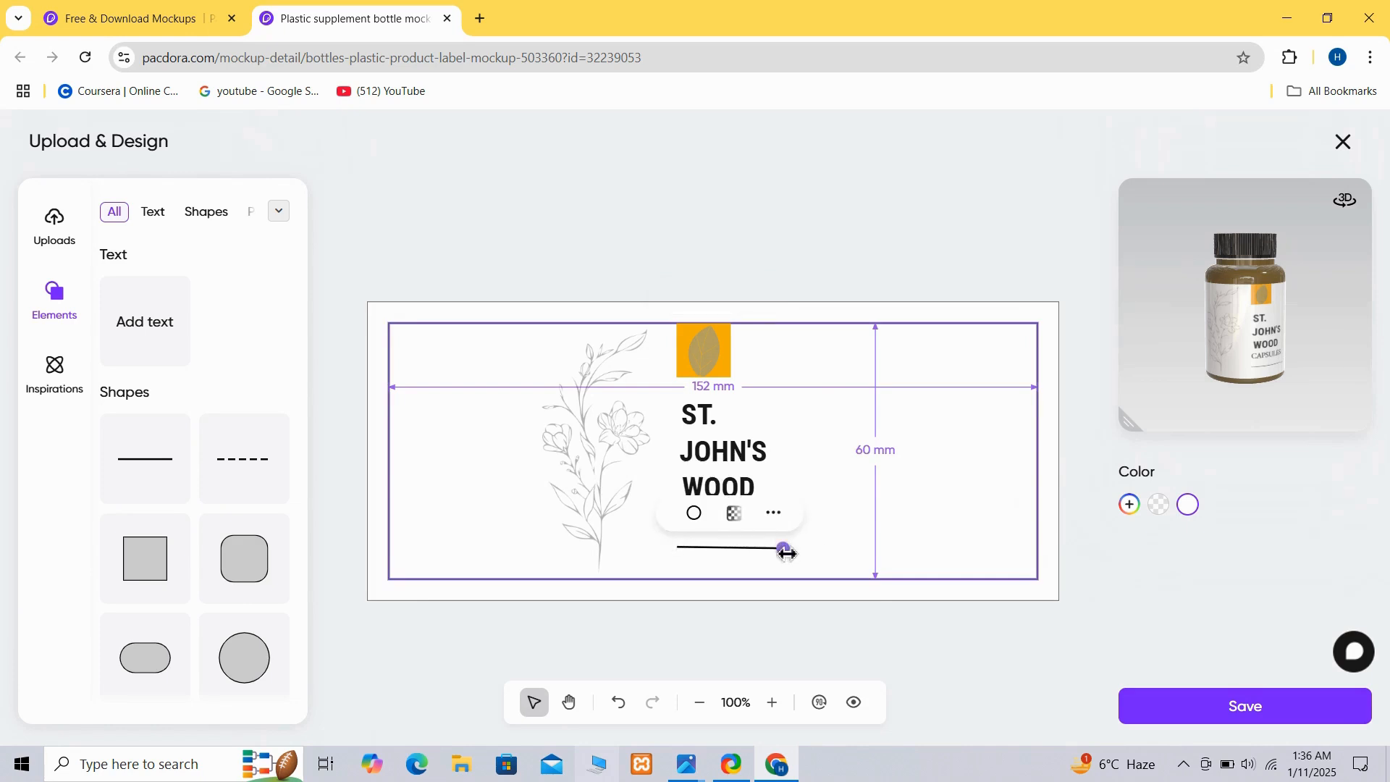
left_click_drag(788, 553, 787, 549)
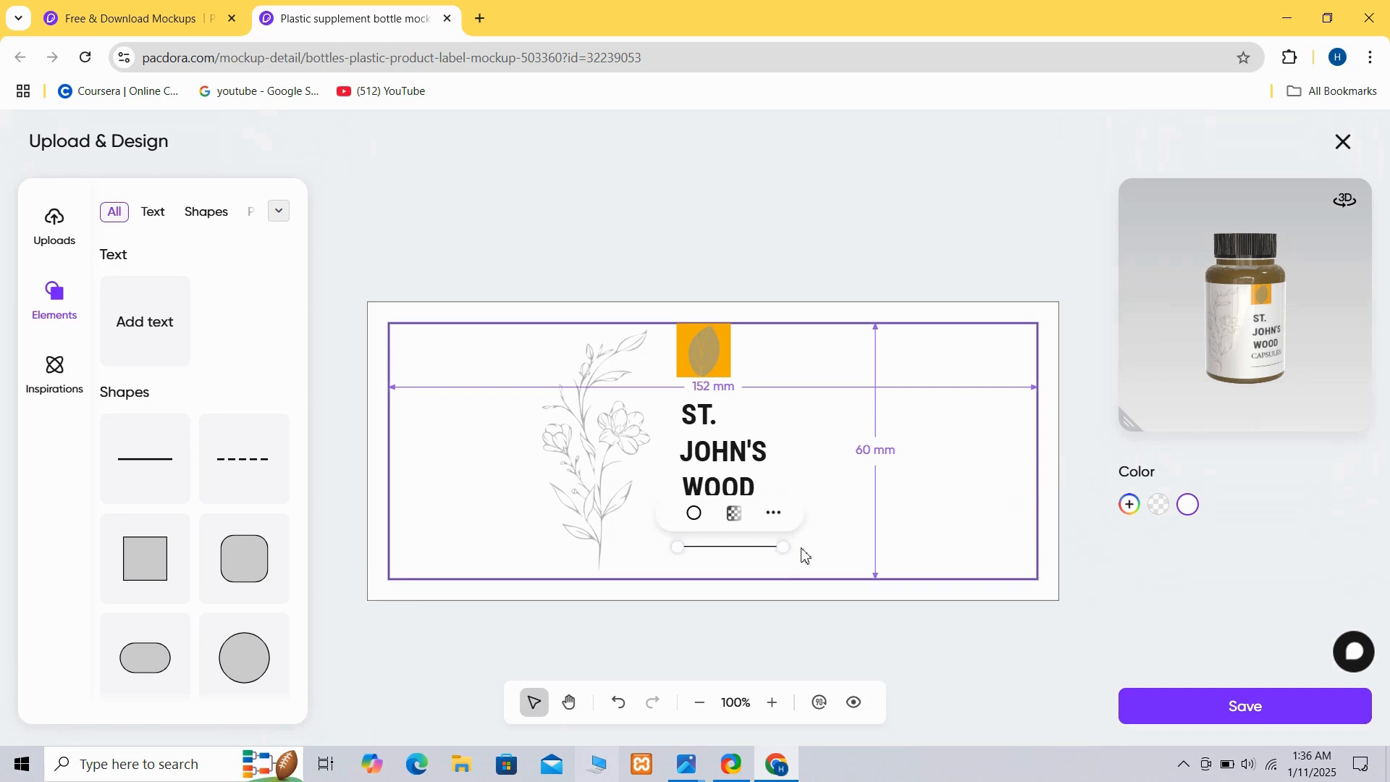
left_click(816, 558)
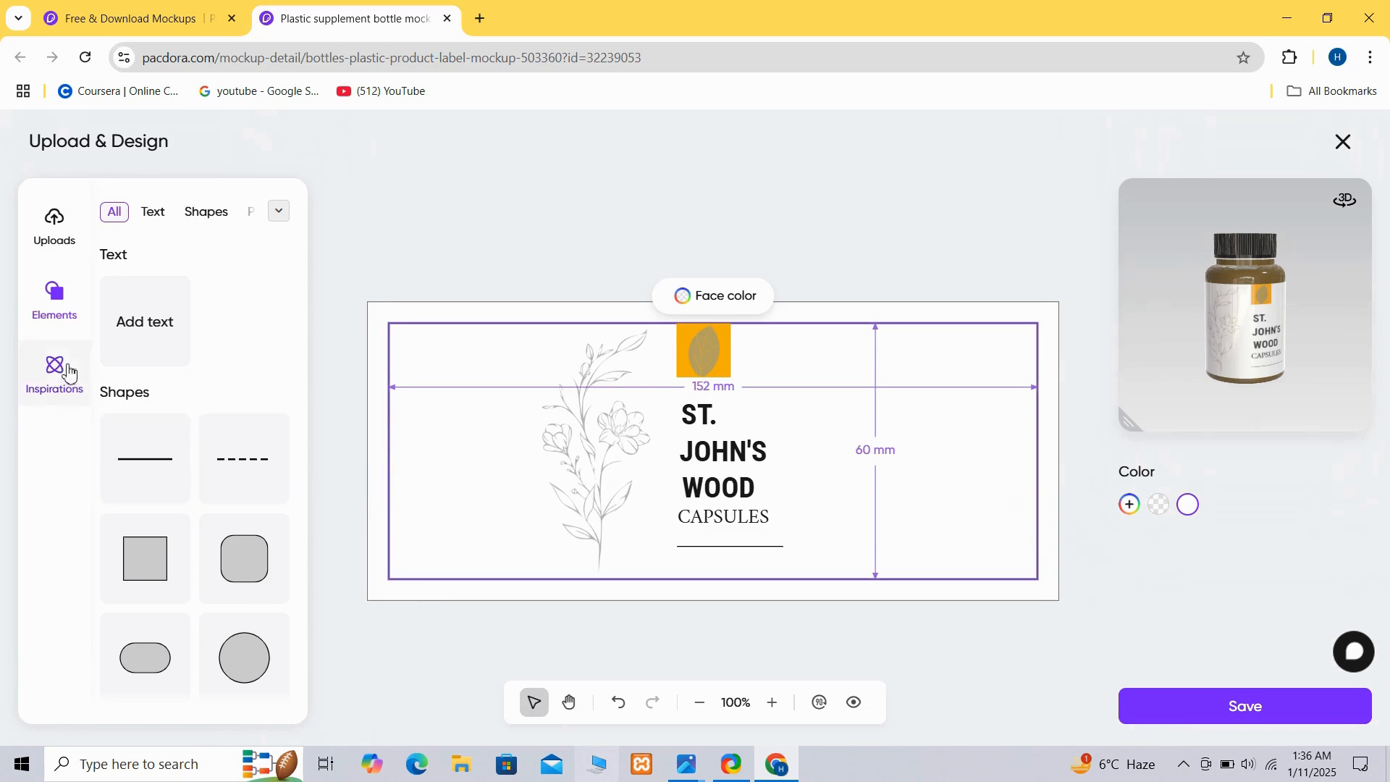
Add a text element to the label reading "120-CAPSULES" in place of the placeholder
left_click(141, 345)
left_click(808, 461)
key("BackSpace")
key("BackSpace")
key("BackSpace")
key("BackSpace")
key("BackSpace")
key("BackSpace")
key("BackSpace")
key("BackSpace")
key("BackSpace")
key("BackSpace")
key("BackSpace")
key("BackSpace")
key("BackSpace")
key("BackSpace")
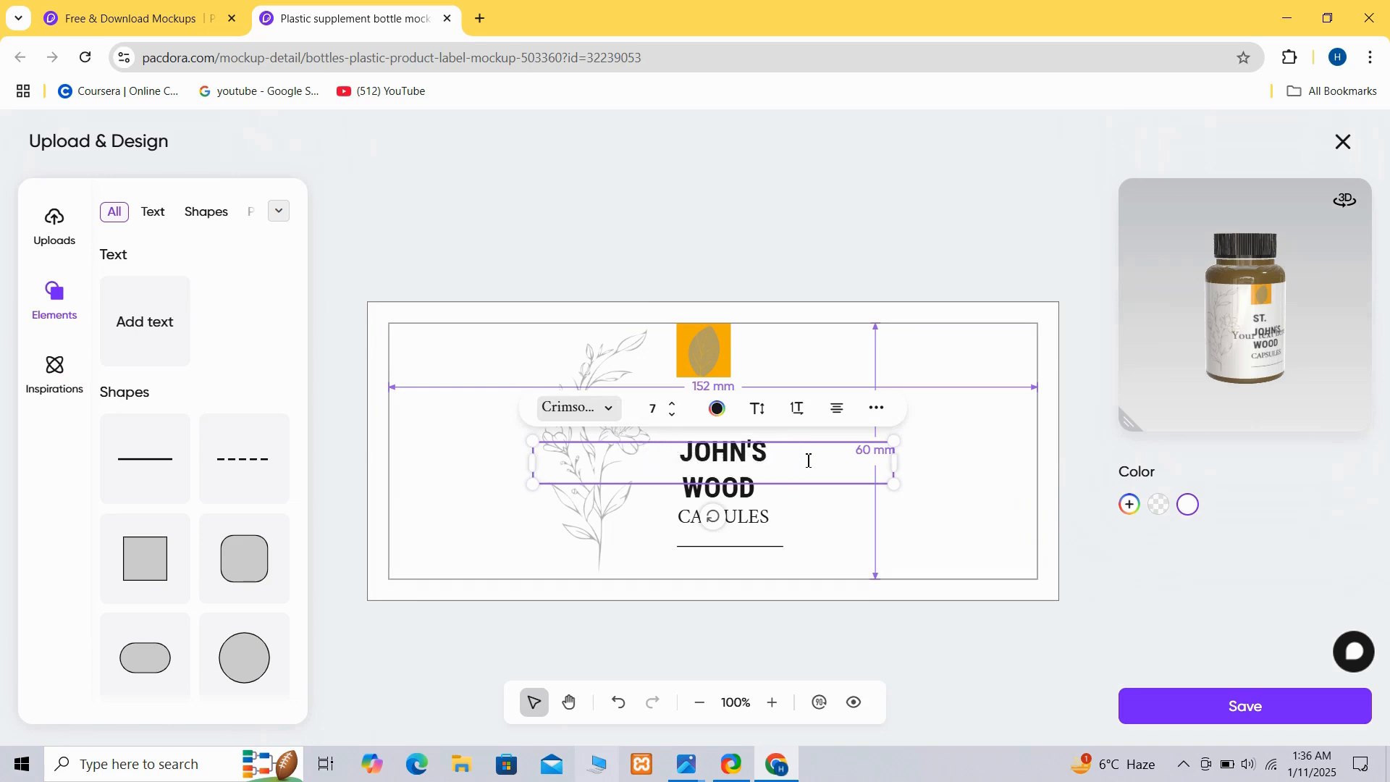
type("120 X")
key("BackSpace")
type("CAPSULES")
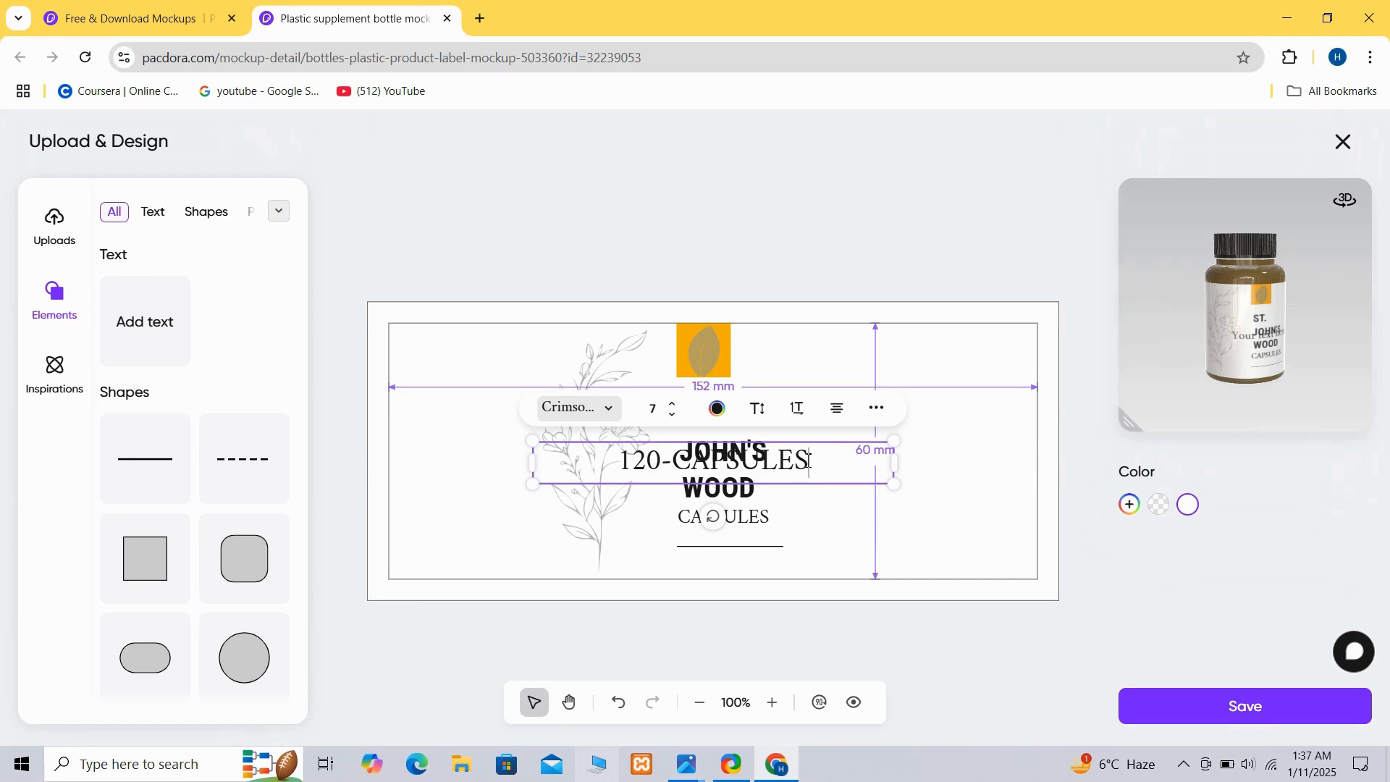
left_click(808, 570)
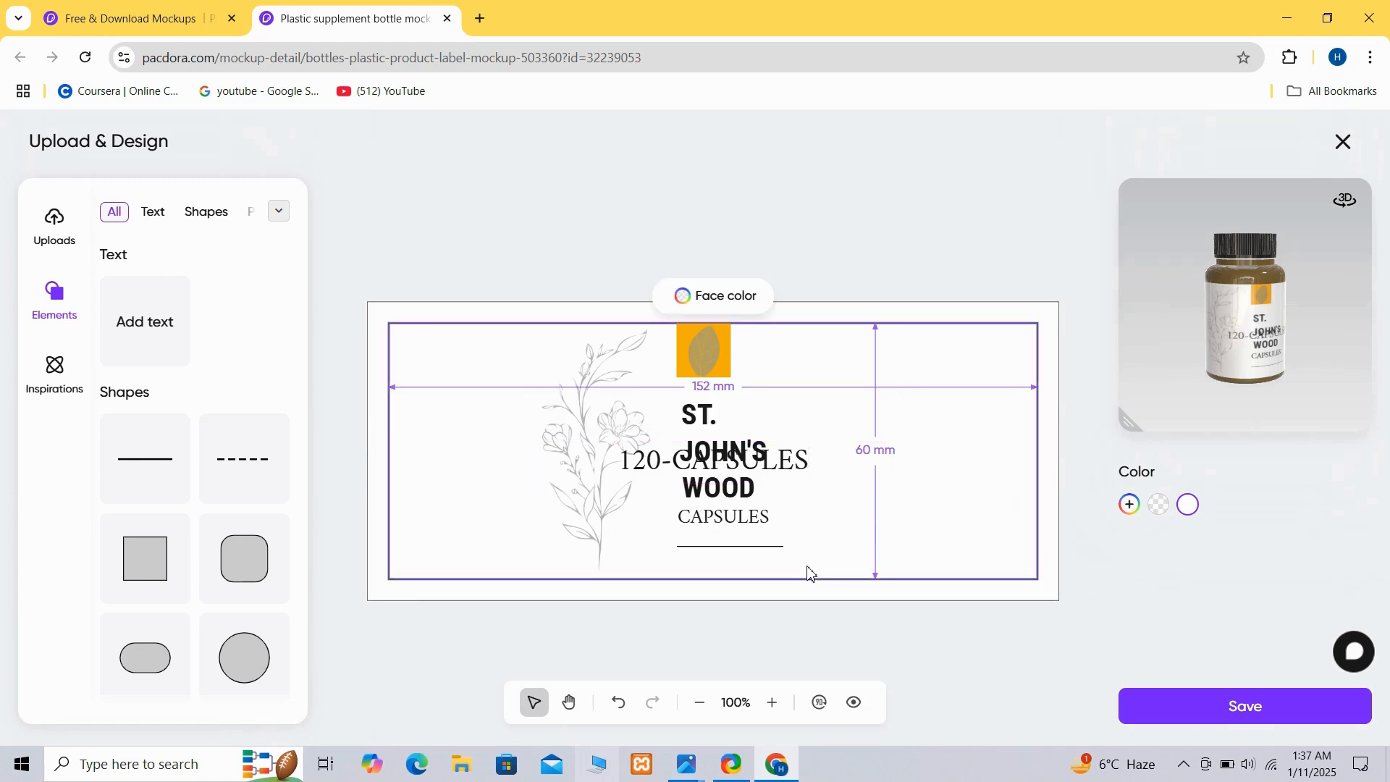
Shrink the "120-CAPSULES" text to size 2 and place it just below the horizontal line
left_click(743, 477)
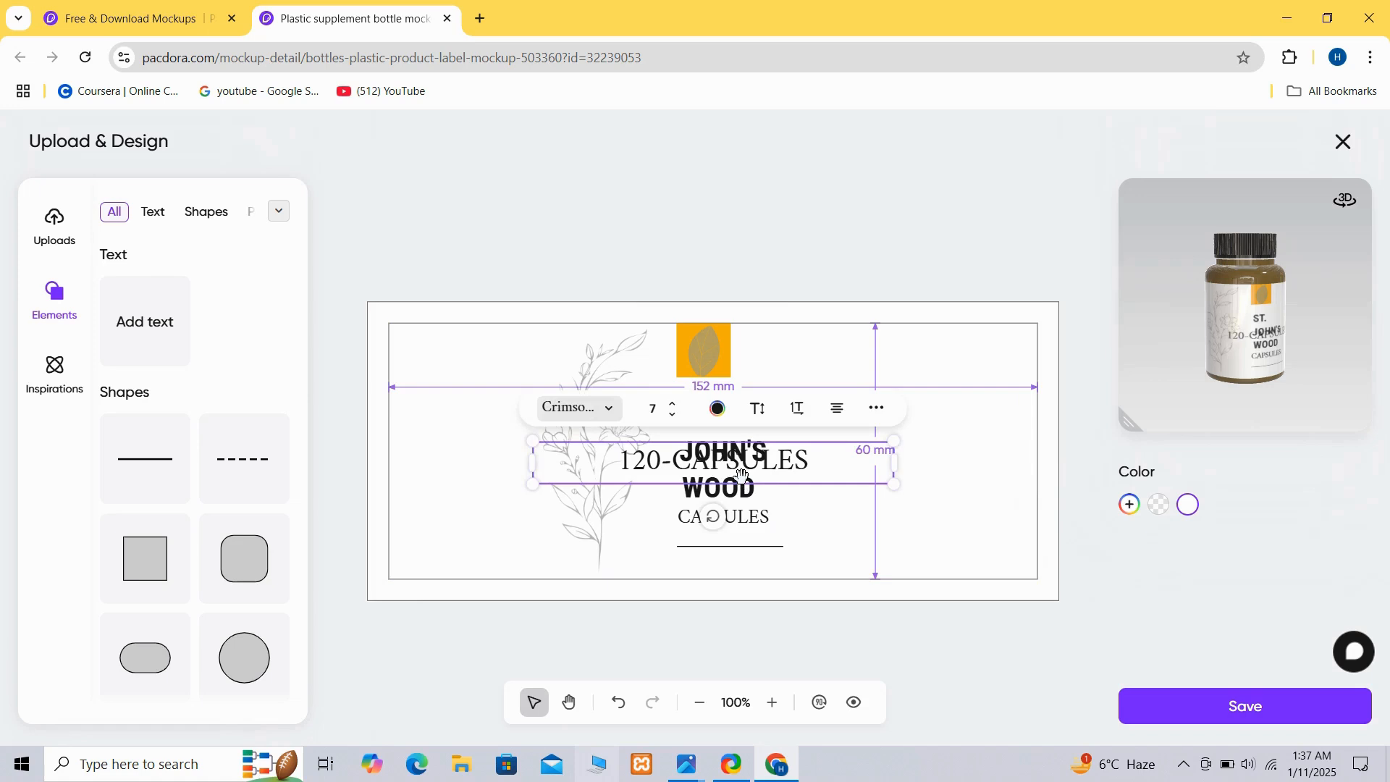
left_click_drag(740, 474, 773, 568)
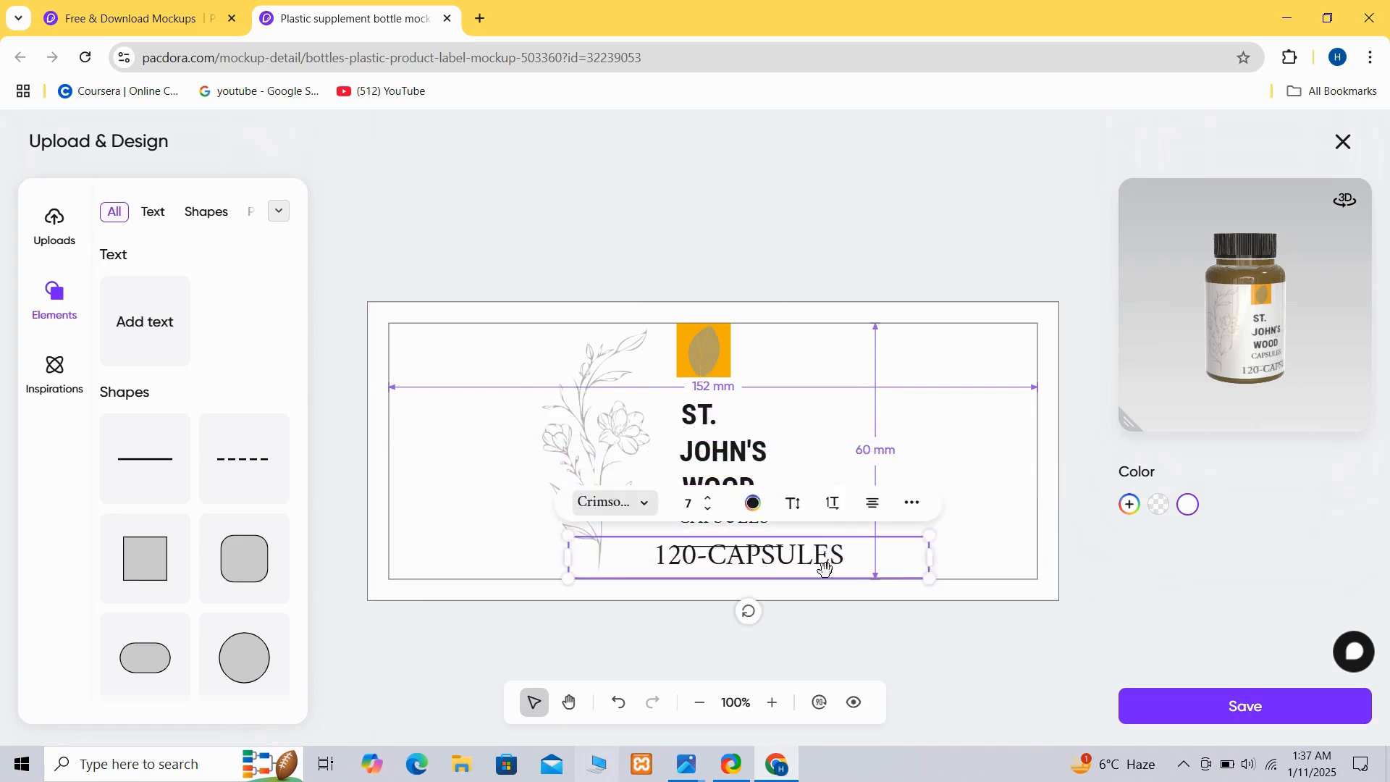
left_click_drag(931, 562, 713, 553)
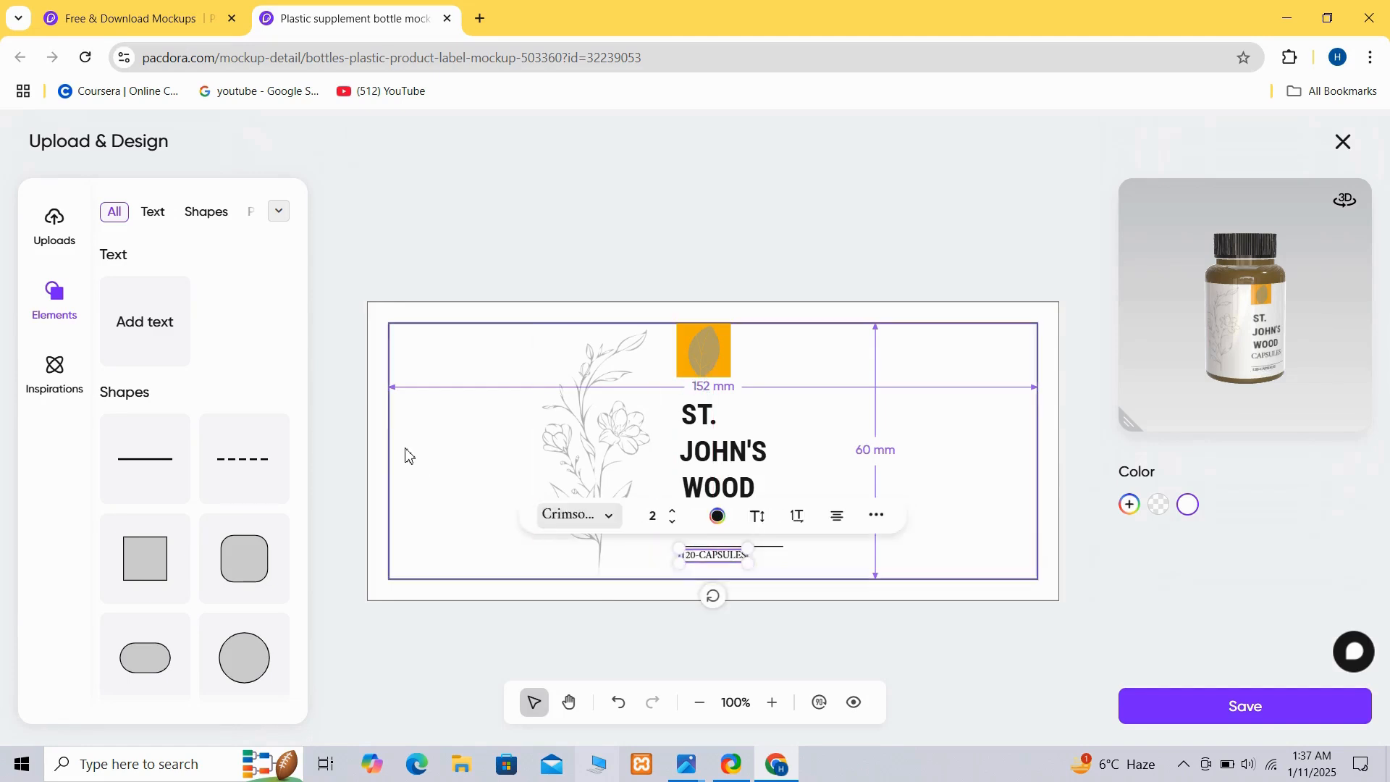
Add one more text element to the label and replace its placeholder with "Inside"
left_click(136, 320)
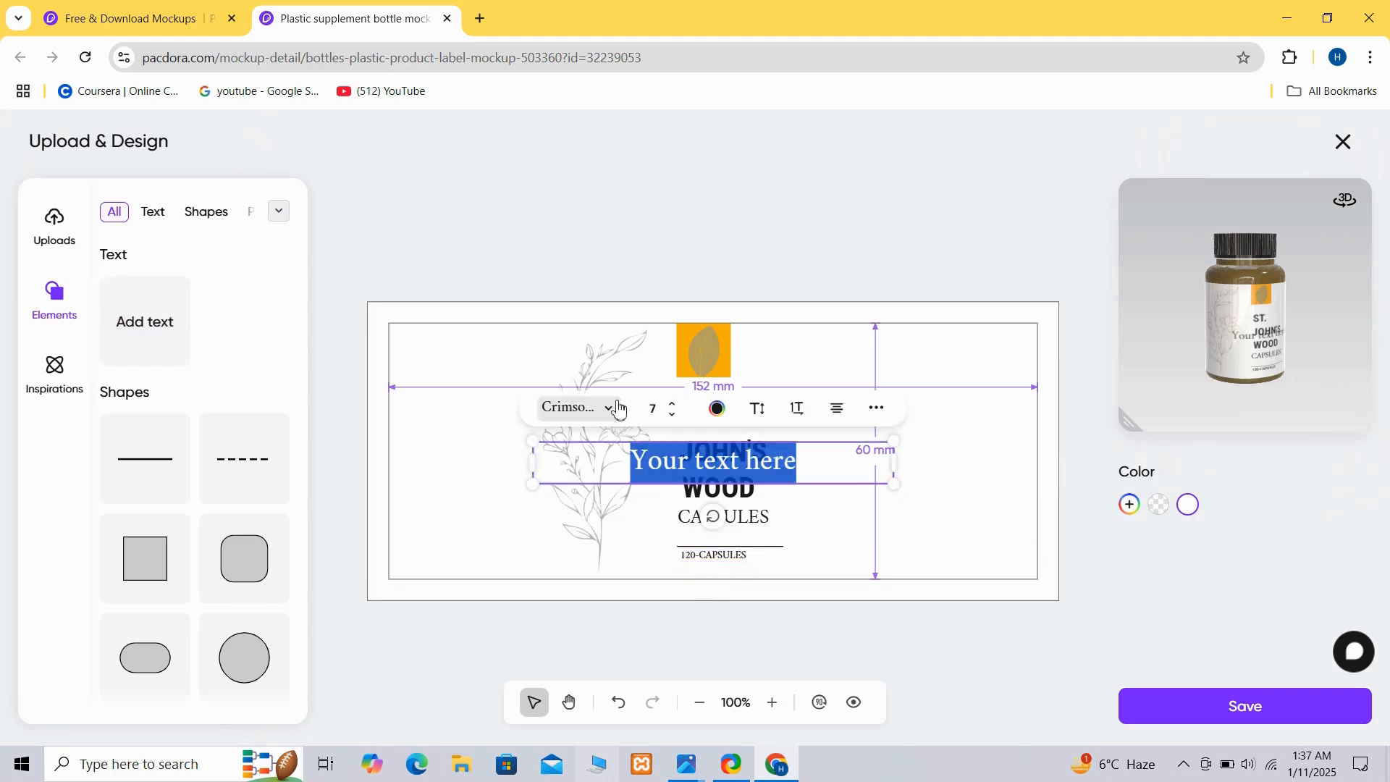
left_click(818, 476)
key("BackSpace")
key("BackSpace")
key("BackSpace")
key("BackSpace")
key("BackSpace")
key("BackSpace")
key("BackSpace")
key("BackSpace")
key("BackSpace")
key("BackSpace")
key("BackSpace")
key("BackSpace")
key("BackSpace")
key("BackSpace")
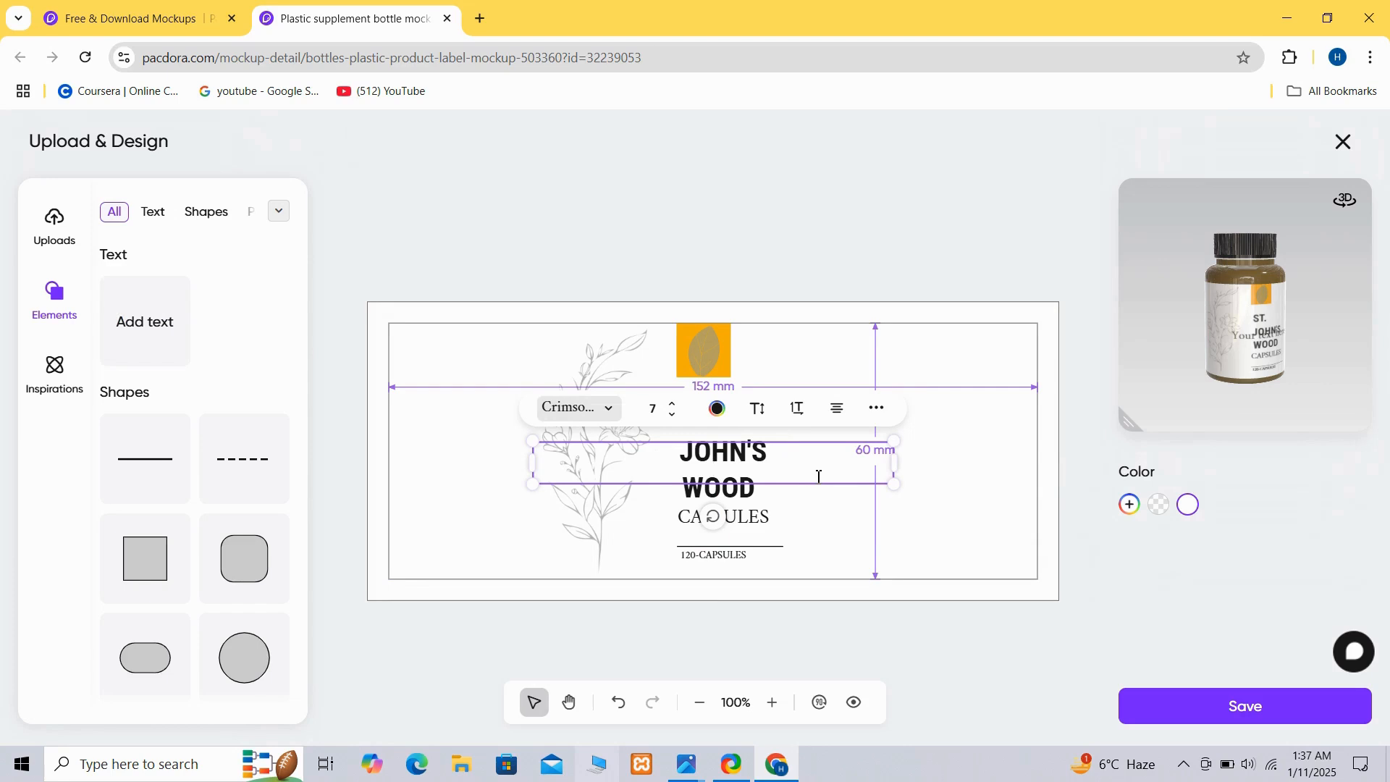
type("Inside")
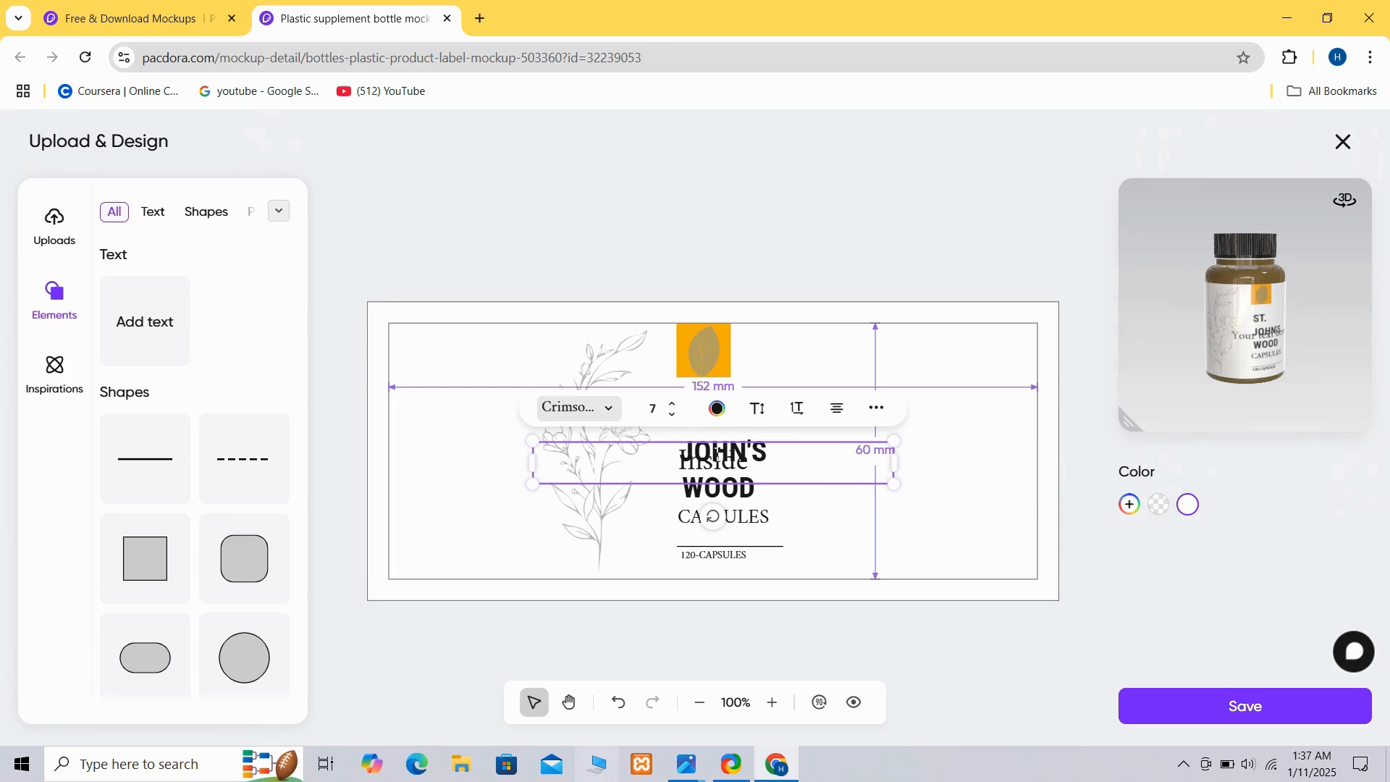
left_click(837, 544)
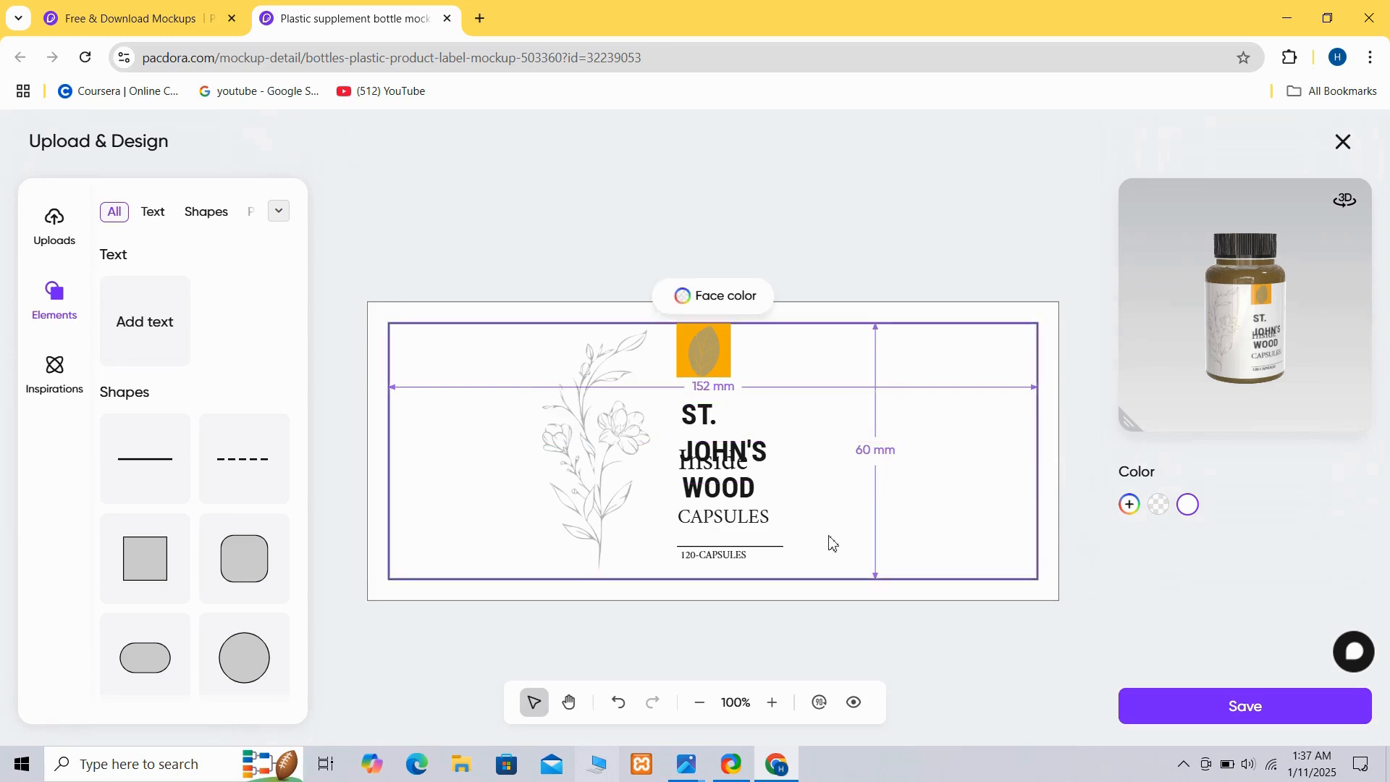
Shrink the "Inside" text and place it directly beneath "120-CAPSULES", aligned with its left edge
left_click(710, 466)
left_click_drag(709, 466, 706, 575)
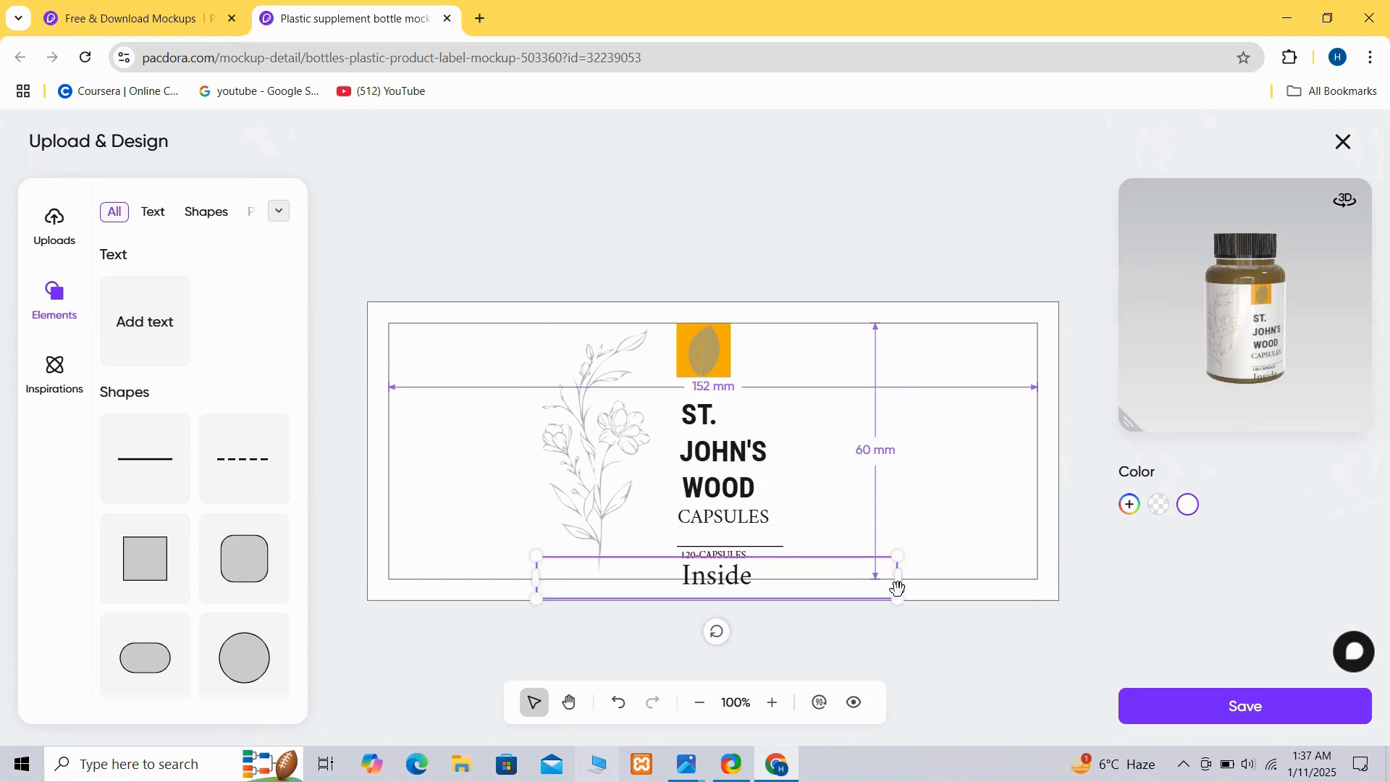
left_click_drag(902, 585, 689, 572)
left_click(800, 562)
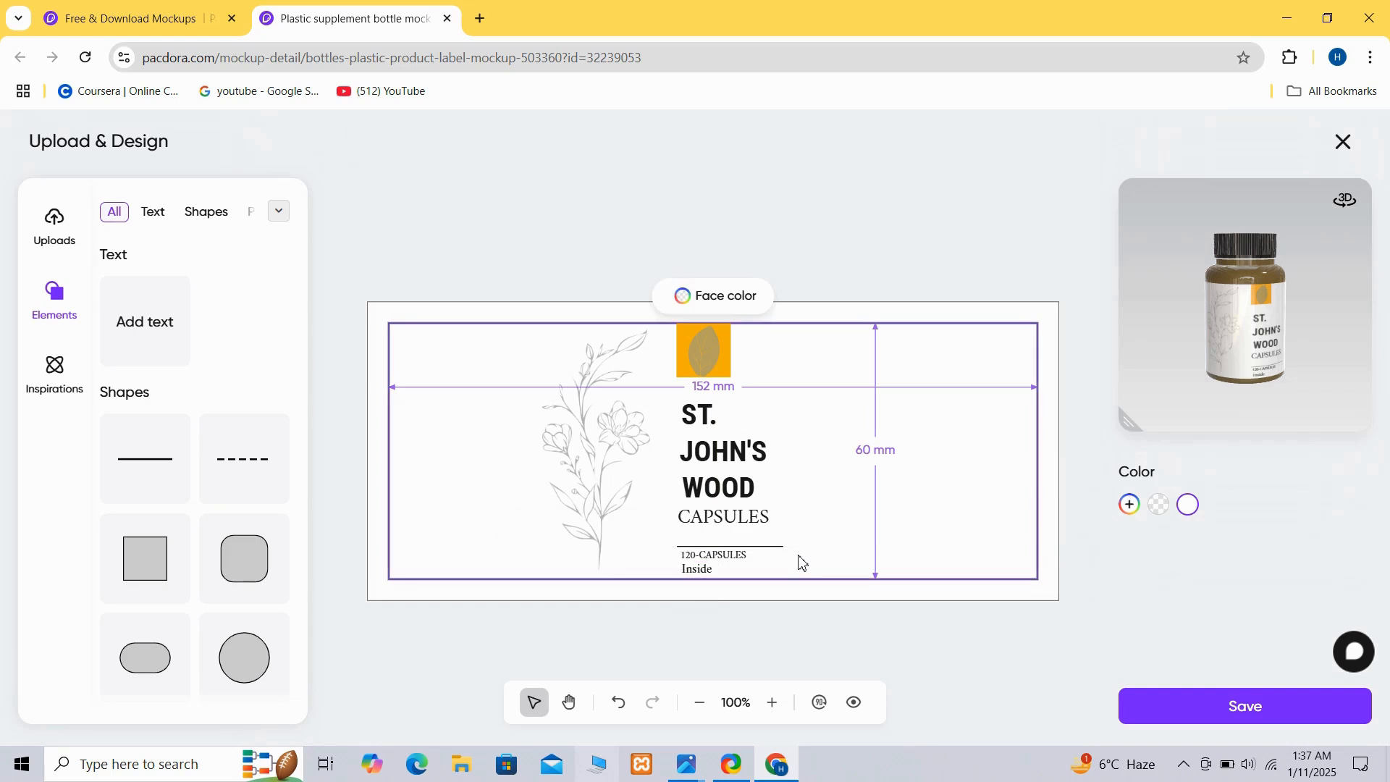
Place an uploaded Nutrition Facts image on the label's right side, beside the product text
left_click(54, 376)
left_click(55, 230)
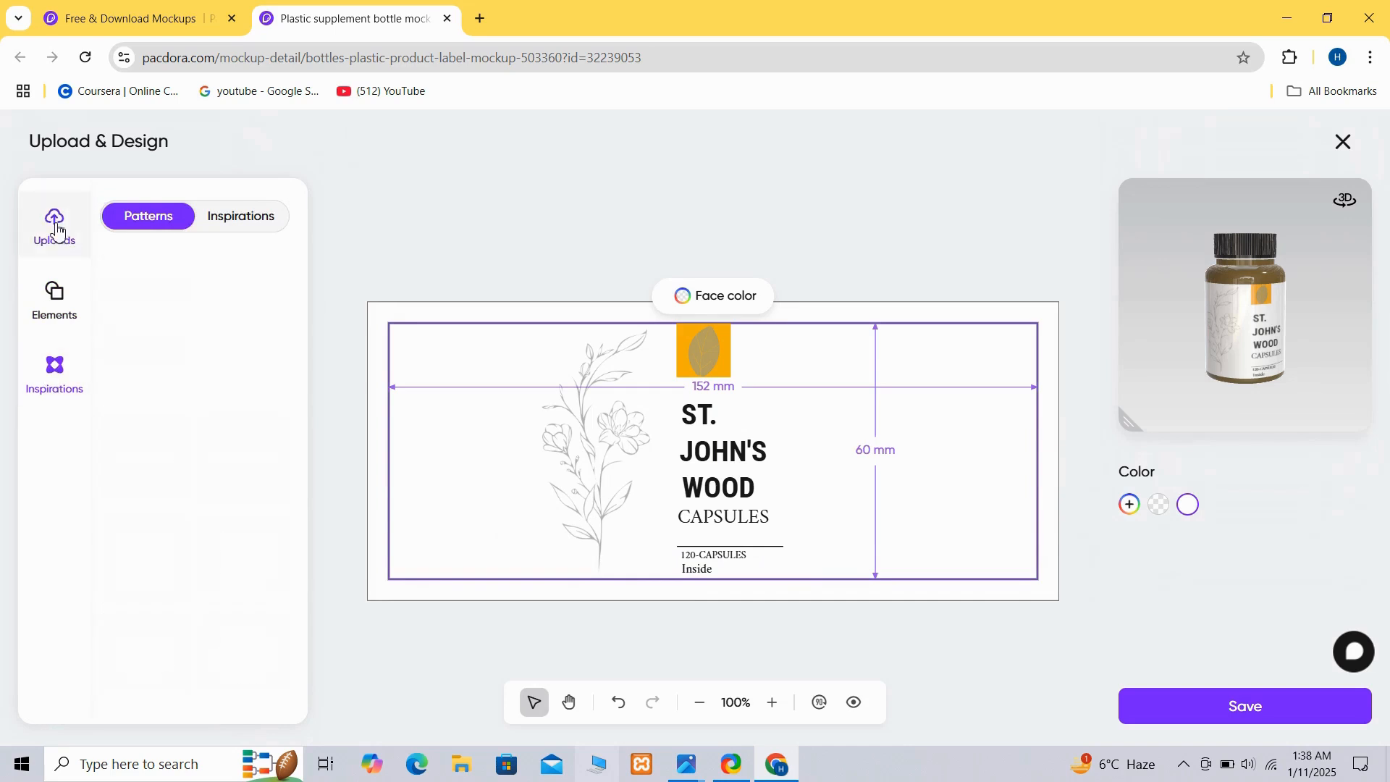
left_click(155, 428)
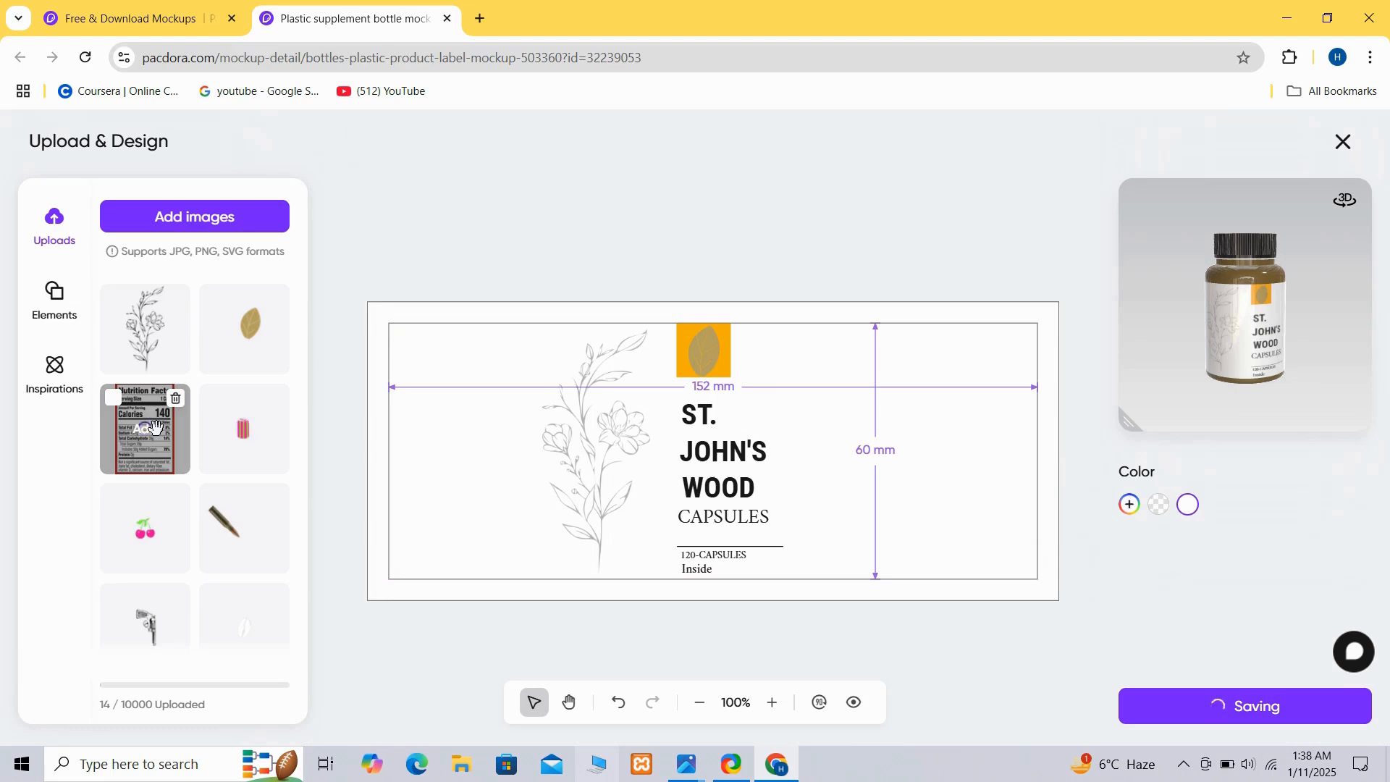
left_click_drag(651, 465, 955, 472)
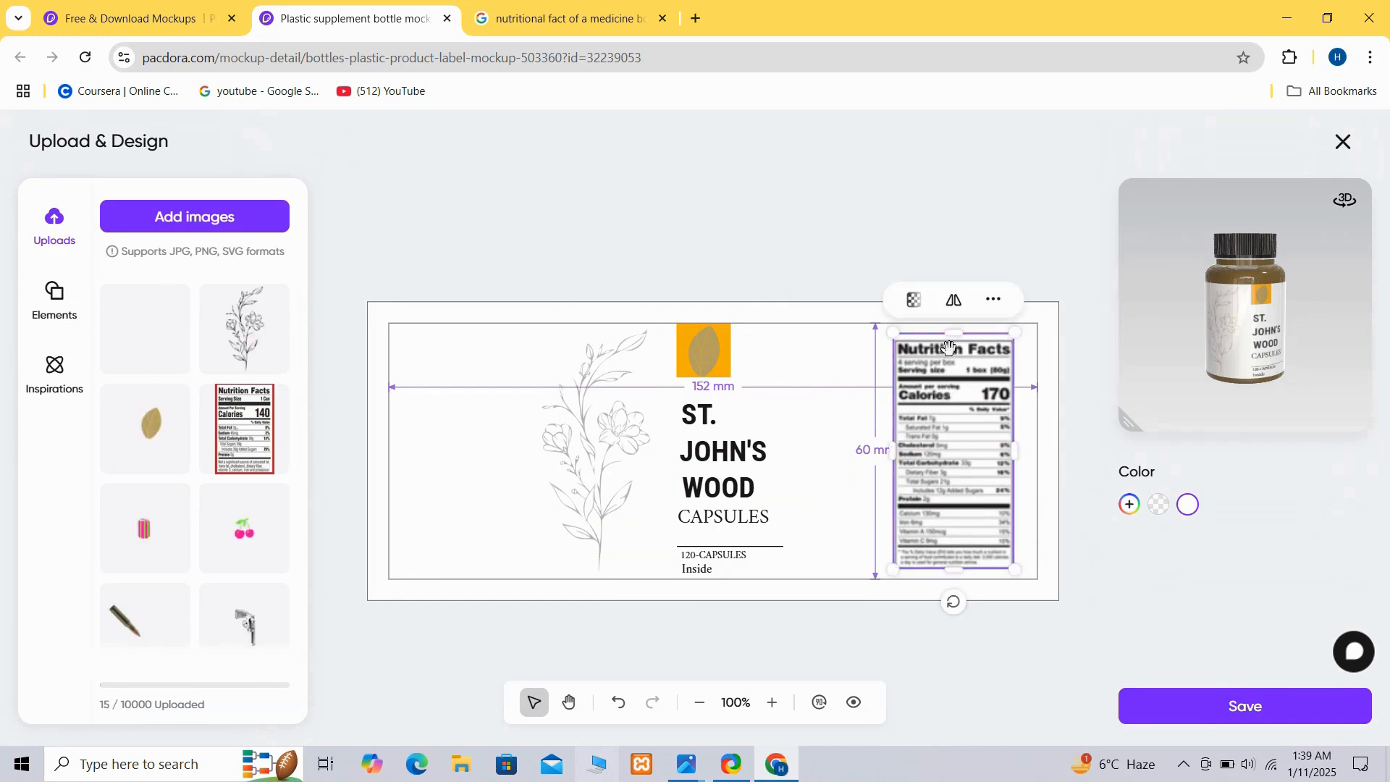
Reduce the Nutrition Facts image's height slightly from its upper edge and nudge the image a little to the right
mouse_move(956, 338)
left_mouse_down()
mouse_move(952, 323)
mouse_move(961, 345)
left_mouse_up()
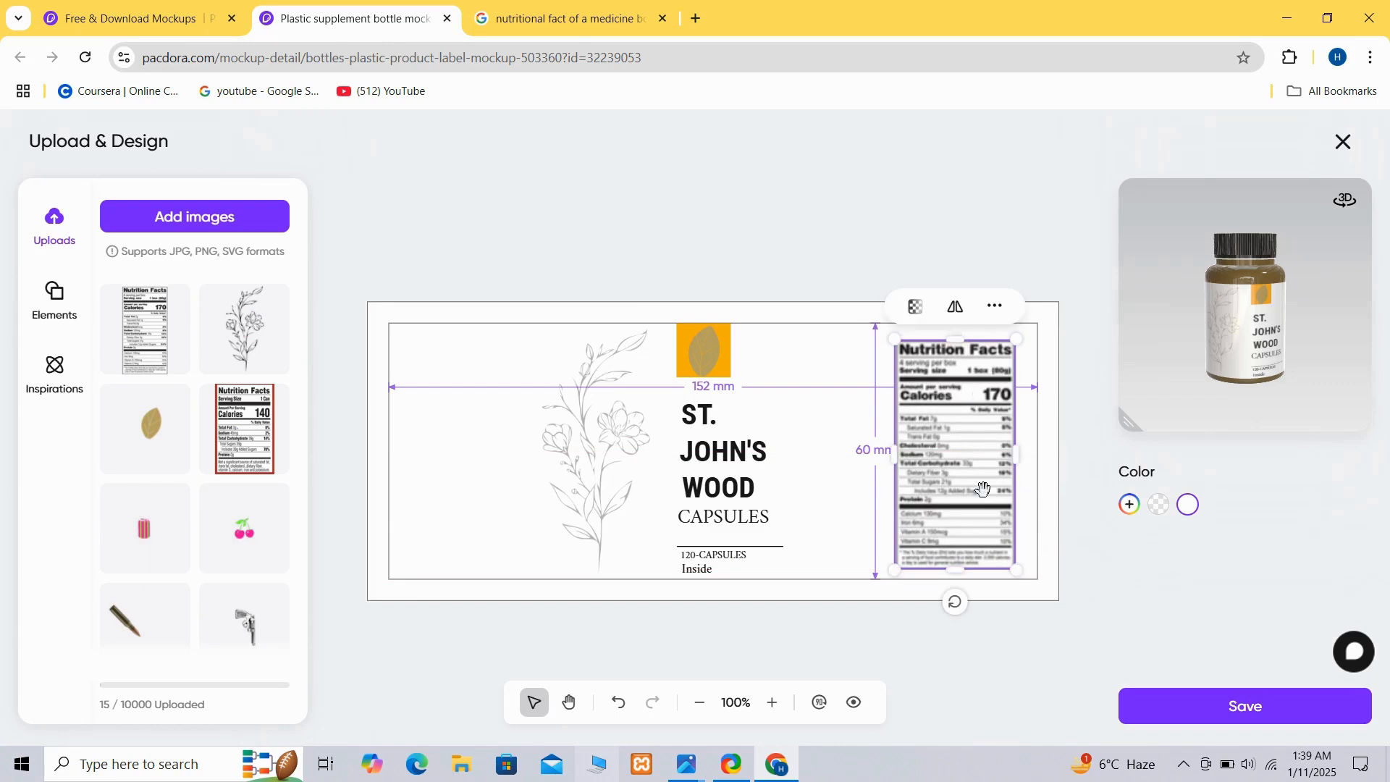
left_click(1032, 529)
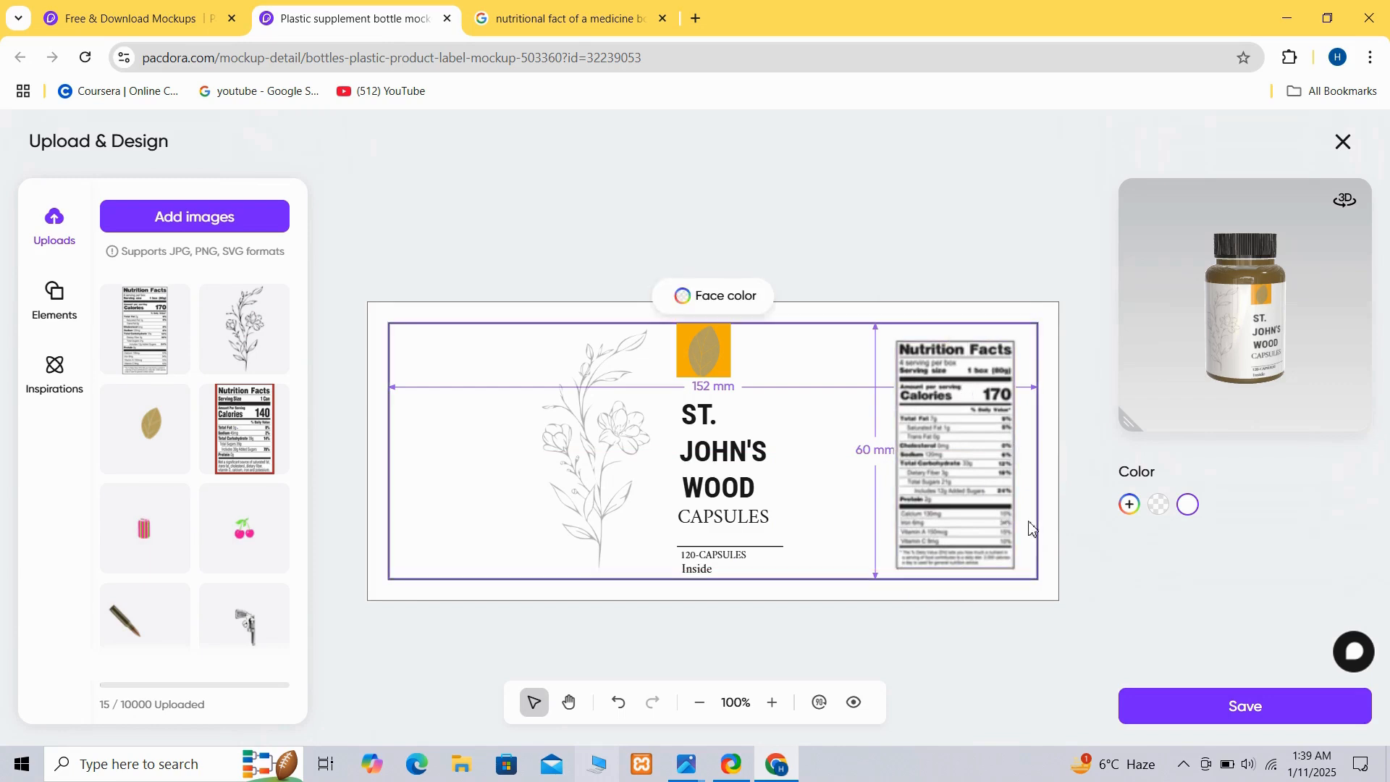
left_click(933, 493)
left_click_drag(942, 487, 944, 487)
left_click(859, 219)
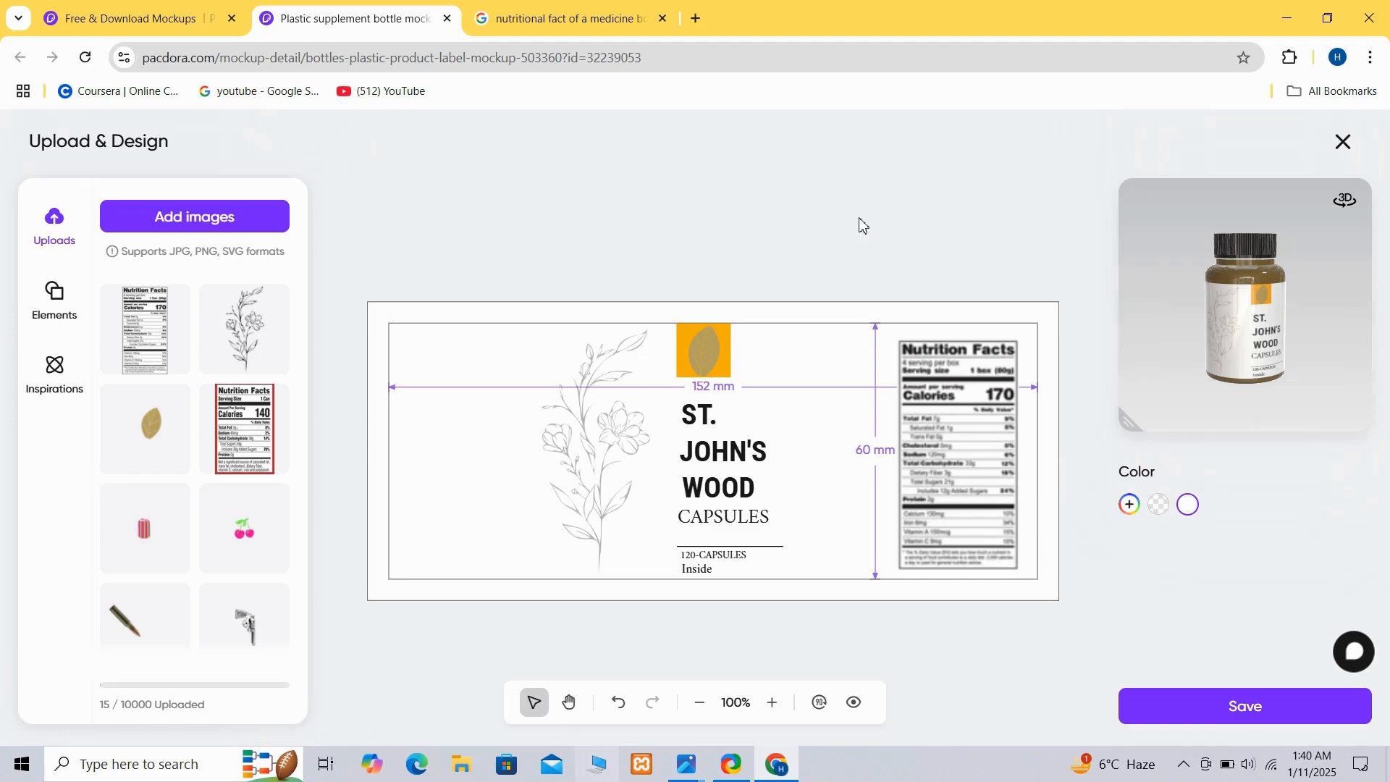
Add a new text element to the label and replace its placeholder with "Ingredient"
left_click(55, 307)
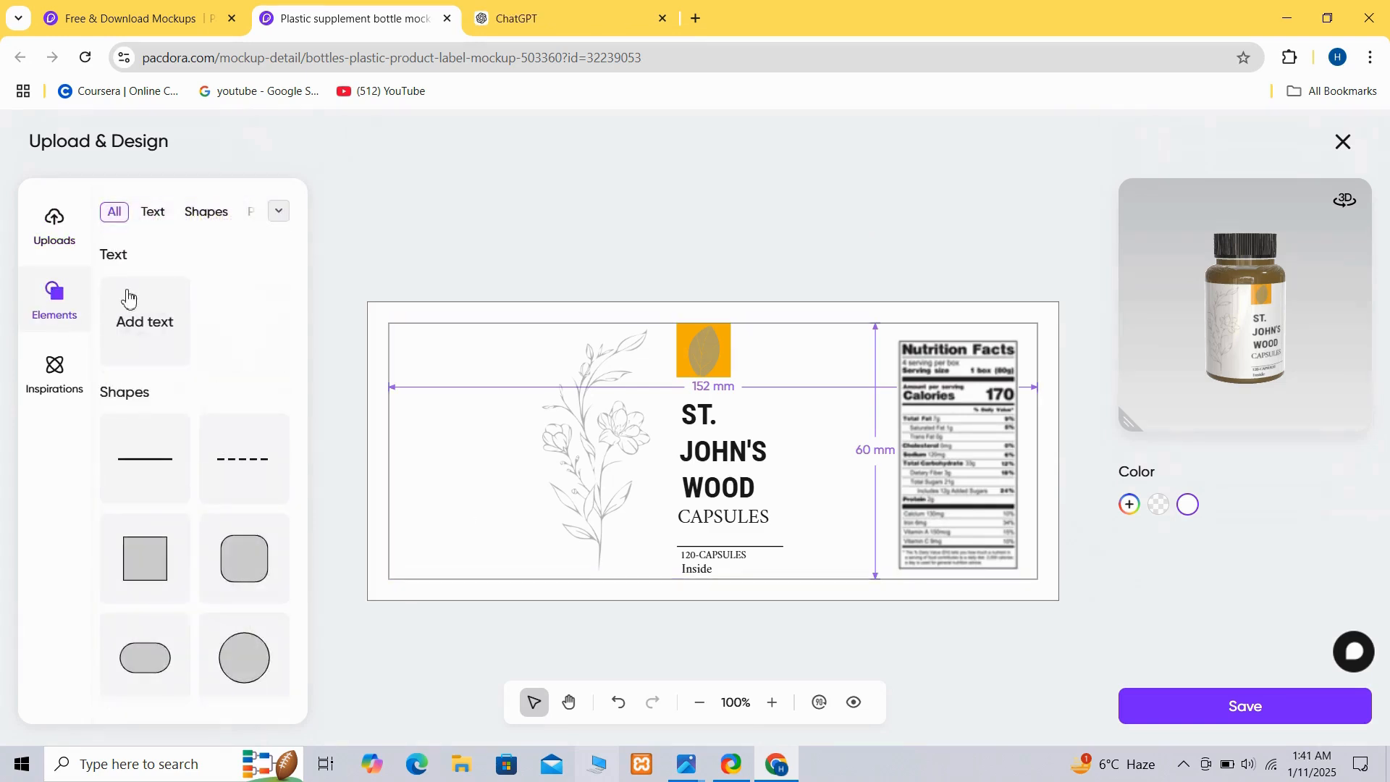
left_click(163, 317)
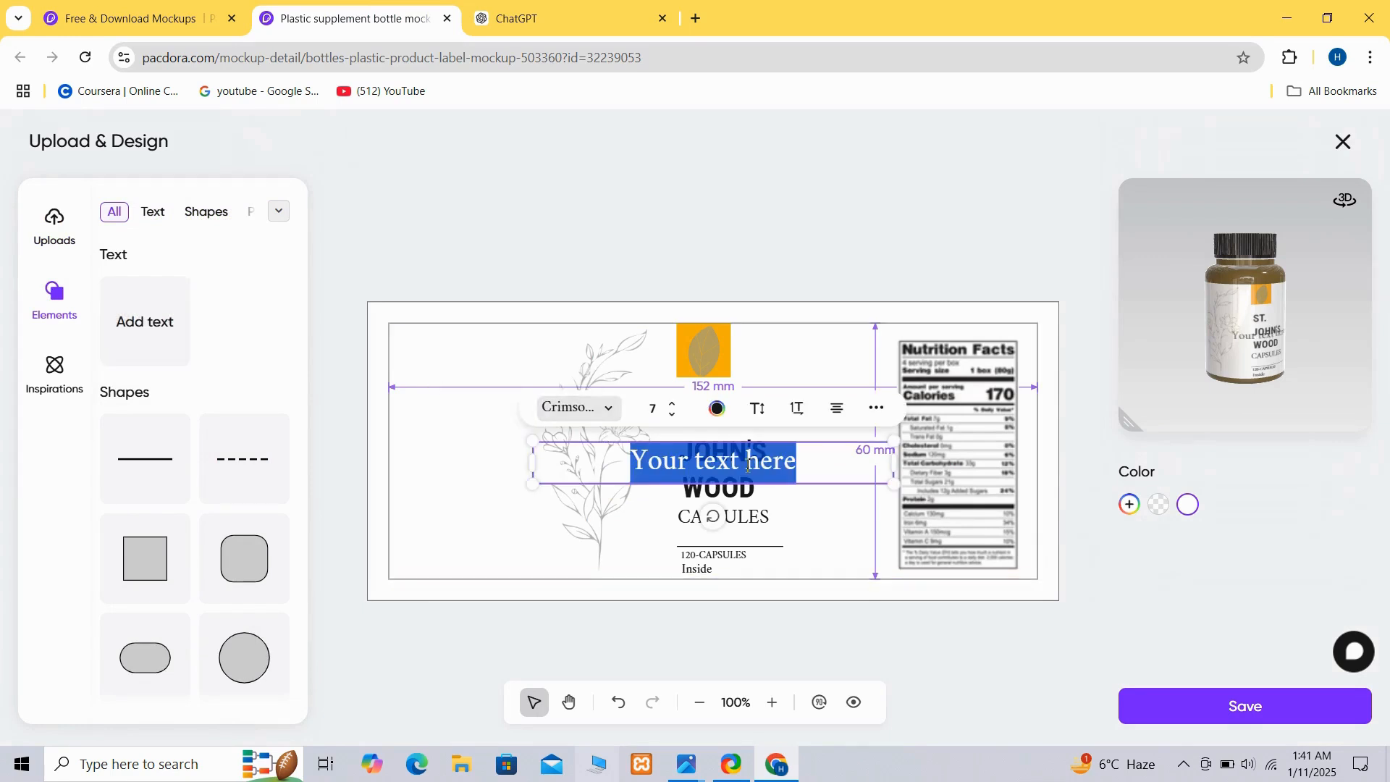
left_click(802, 466)
key("BackSpace")
key("BackSpace")
key("BackSpace")
key("BackSpace")
key("BackSpace")
key("BackSpace")
key("BackSpace")
key("BackSpace")
key("BackSpace")
key("BackSpace")
key("BackSpace")
key("BackSpace")
key("BackSpace")
key("BackSpace")
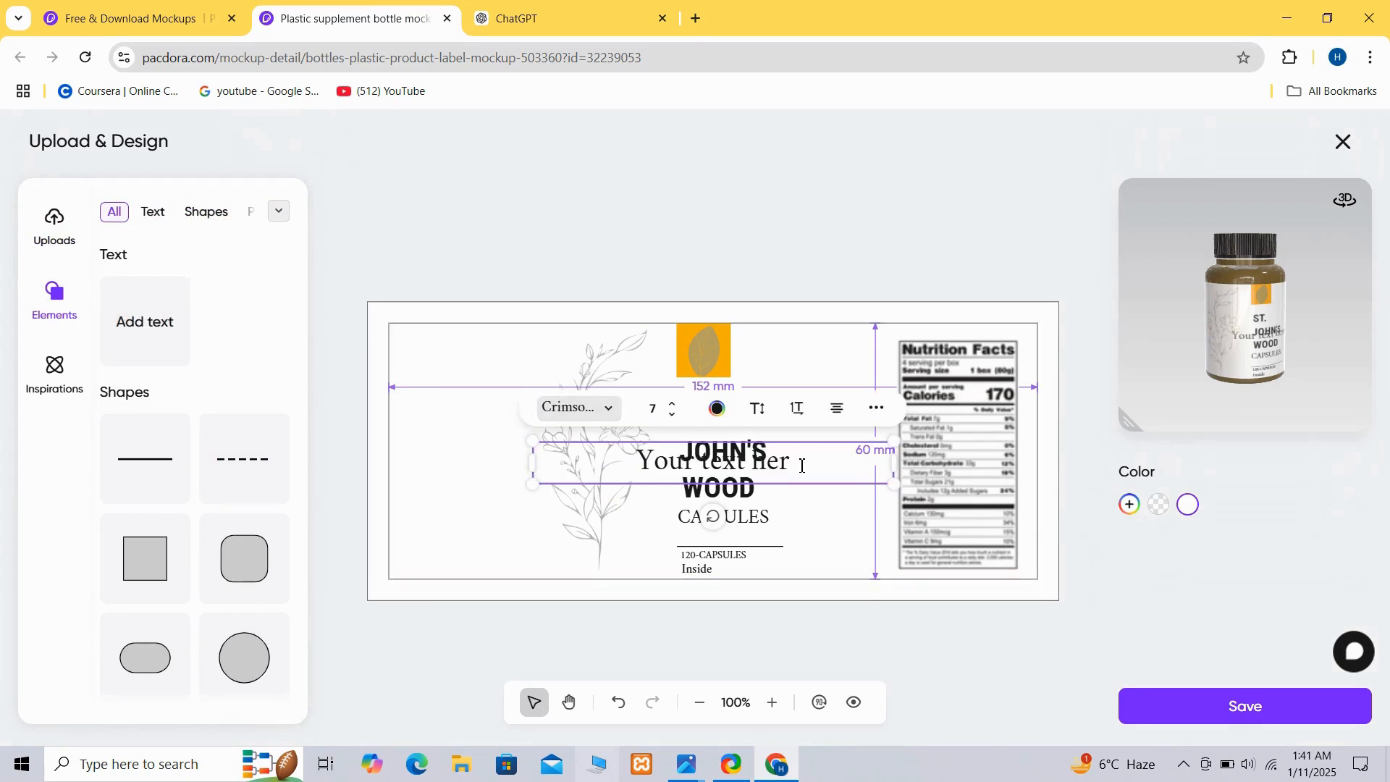
type("Ingredient")
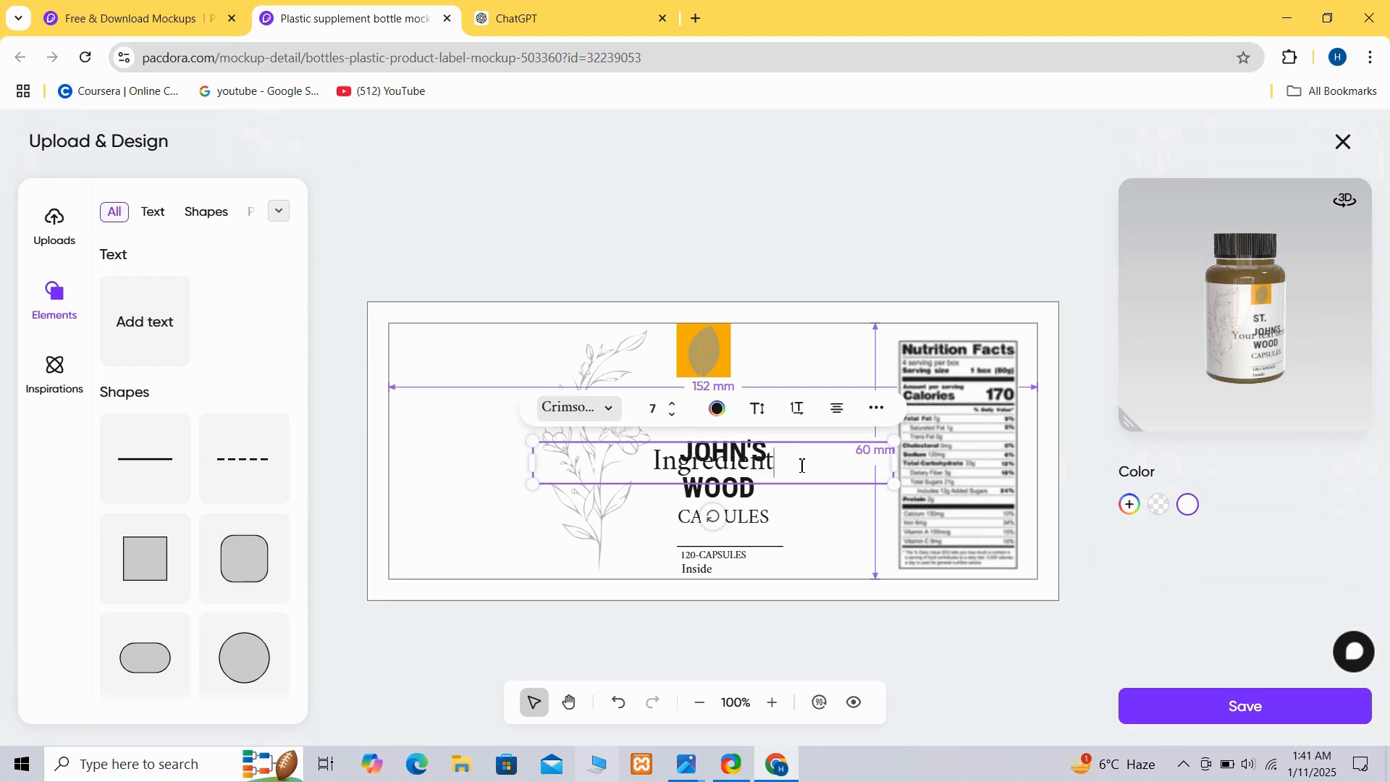
Set the "Ingredient" text to the Anton-Regular font and move it to the label's upper-left corner
left_click(607, 410)
left_click(524, 515)
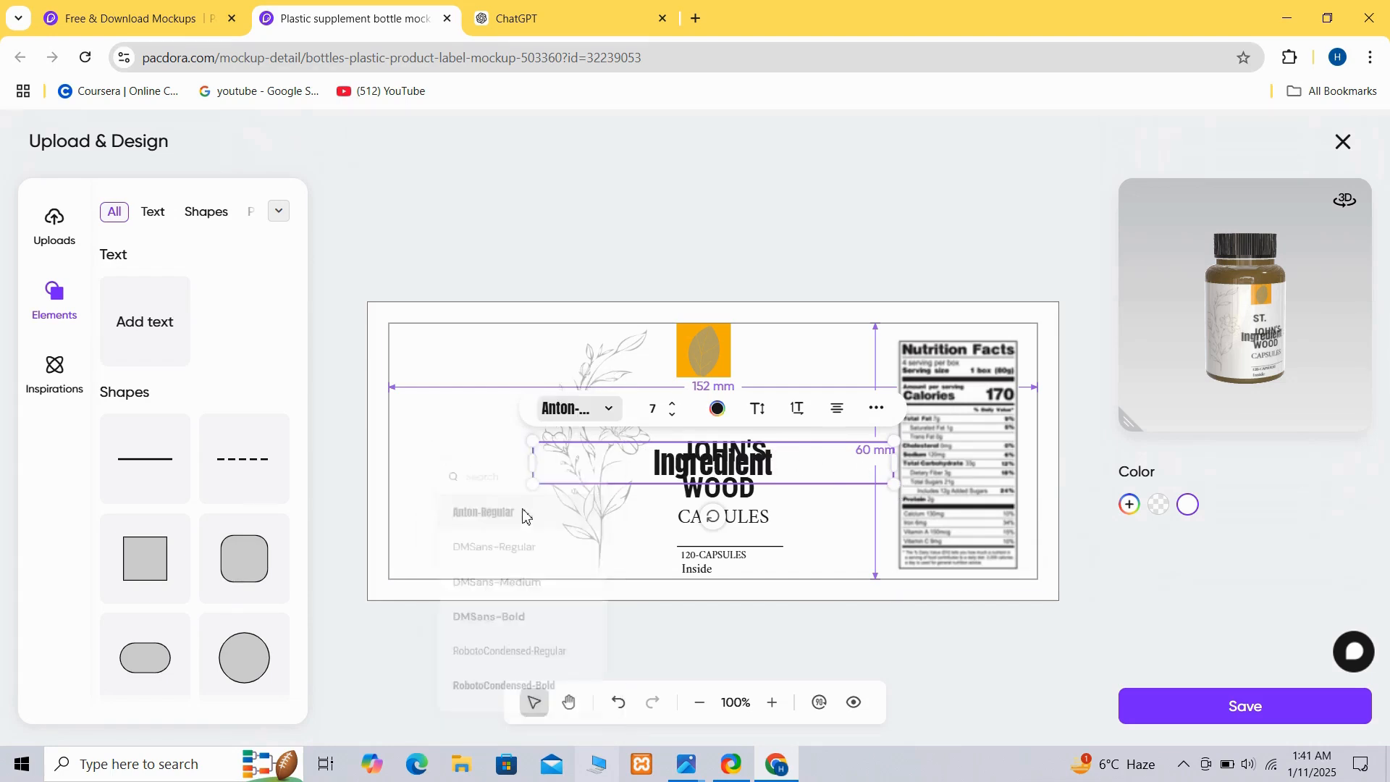
left_click_drag(738, 464, 480, 344)
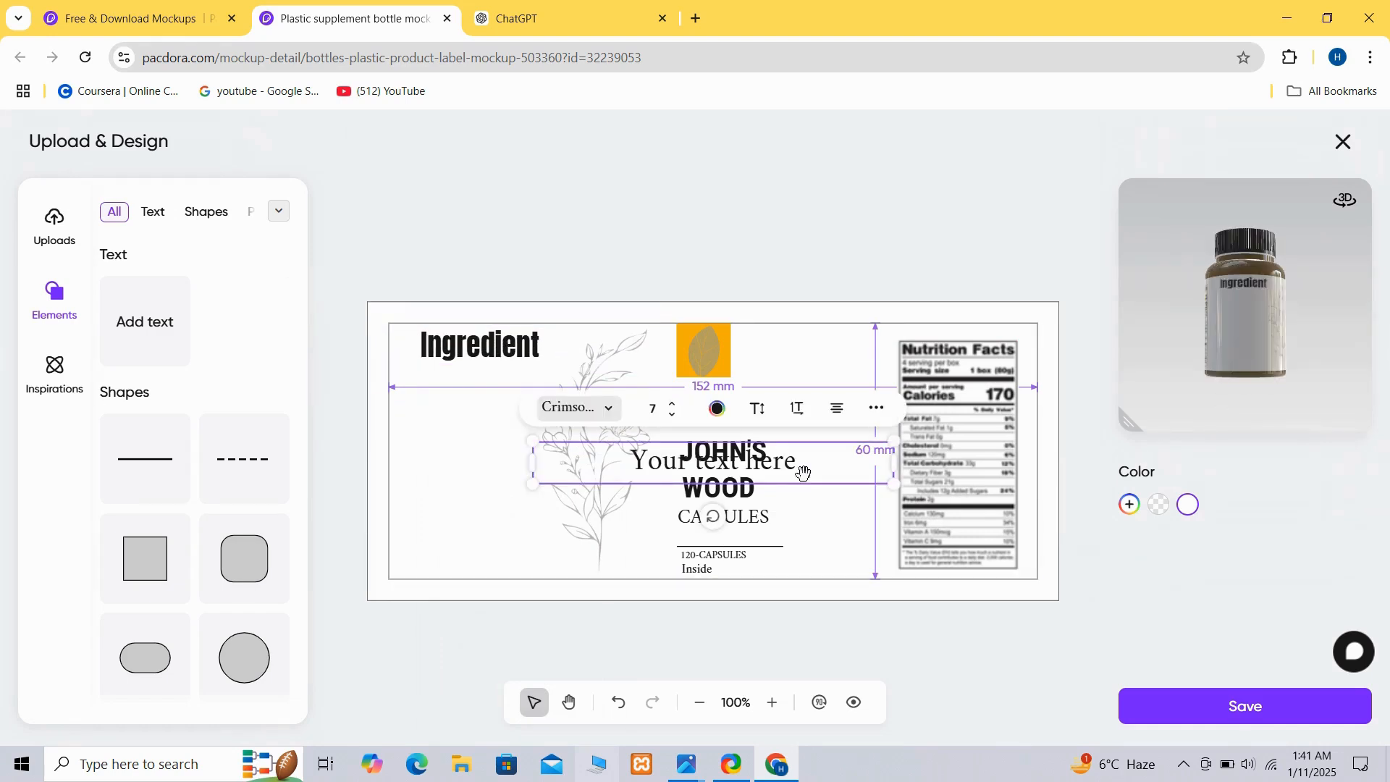
Replace the second new text element's placeholder with the copied medicine ingredients paragraph and fit it at size 2 beneath the "Ingredient" heading
double_click(803, 471)
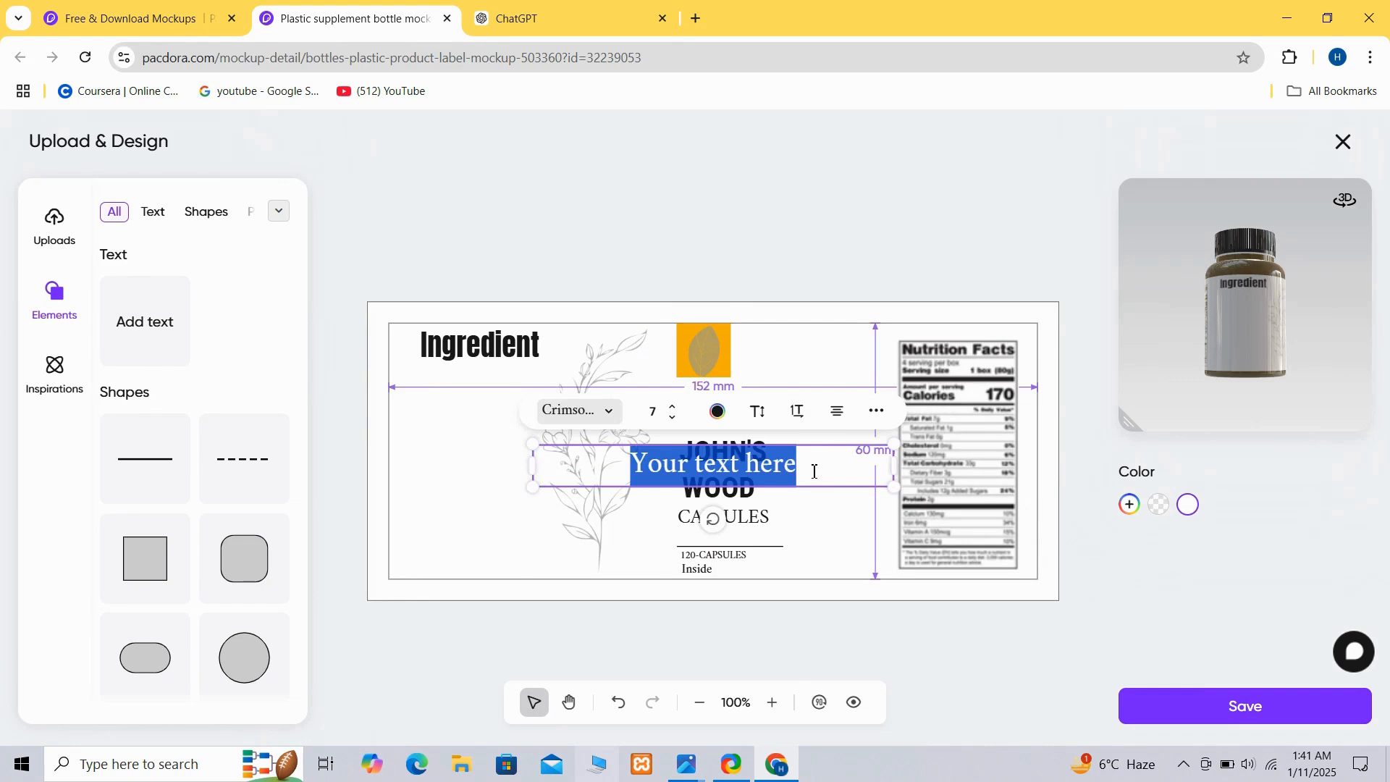
key("BackSpace")
key("ctrl+v")
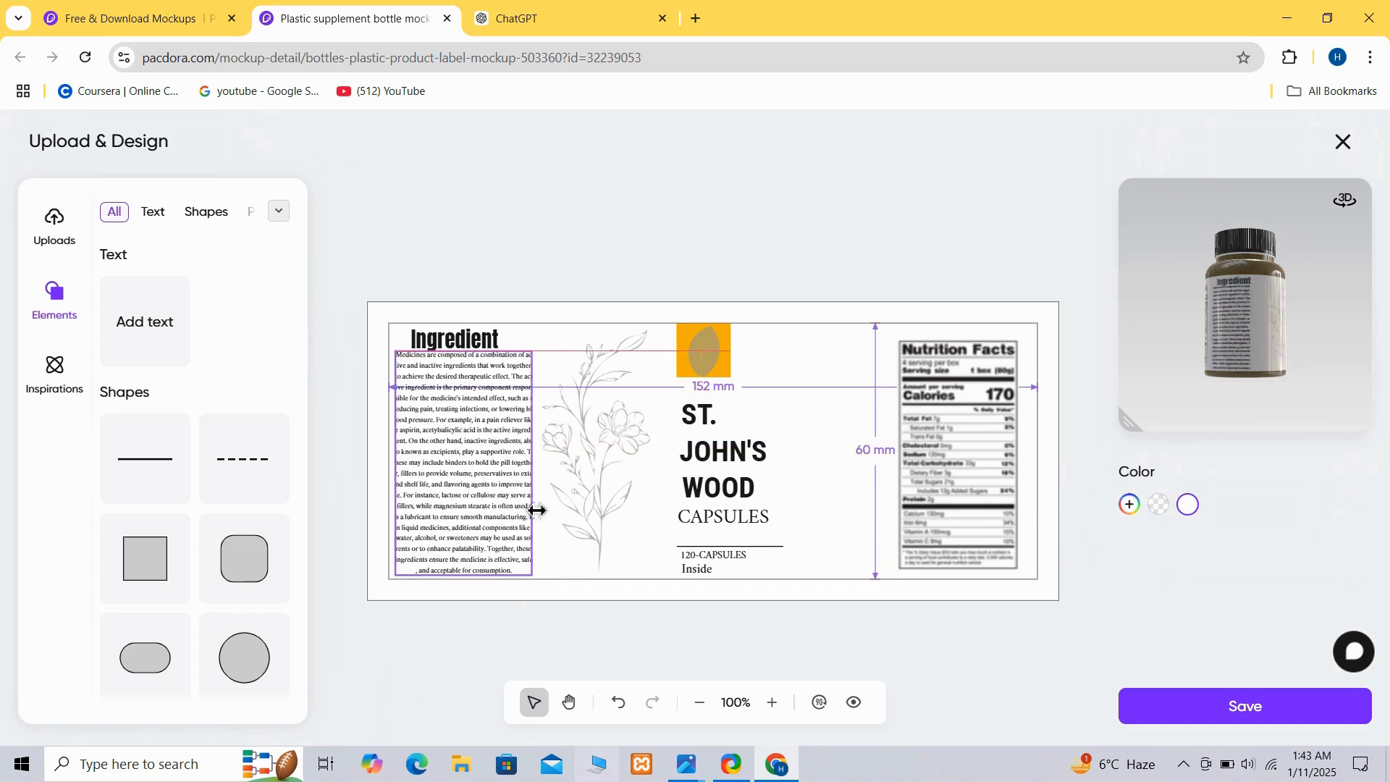
left_click_drag(535, 510, 487, 479)
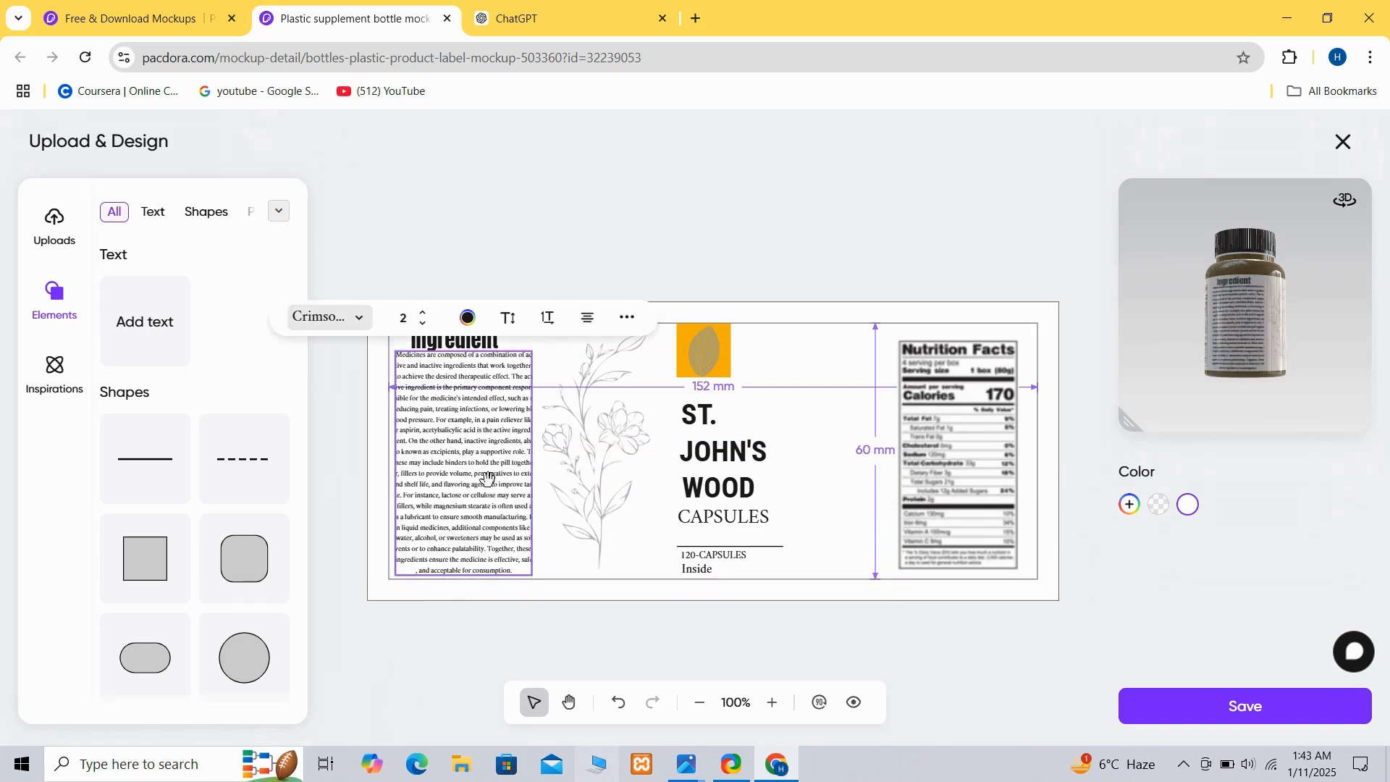
left_click(715, 159)
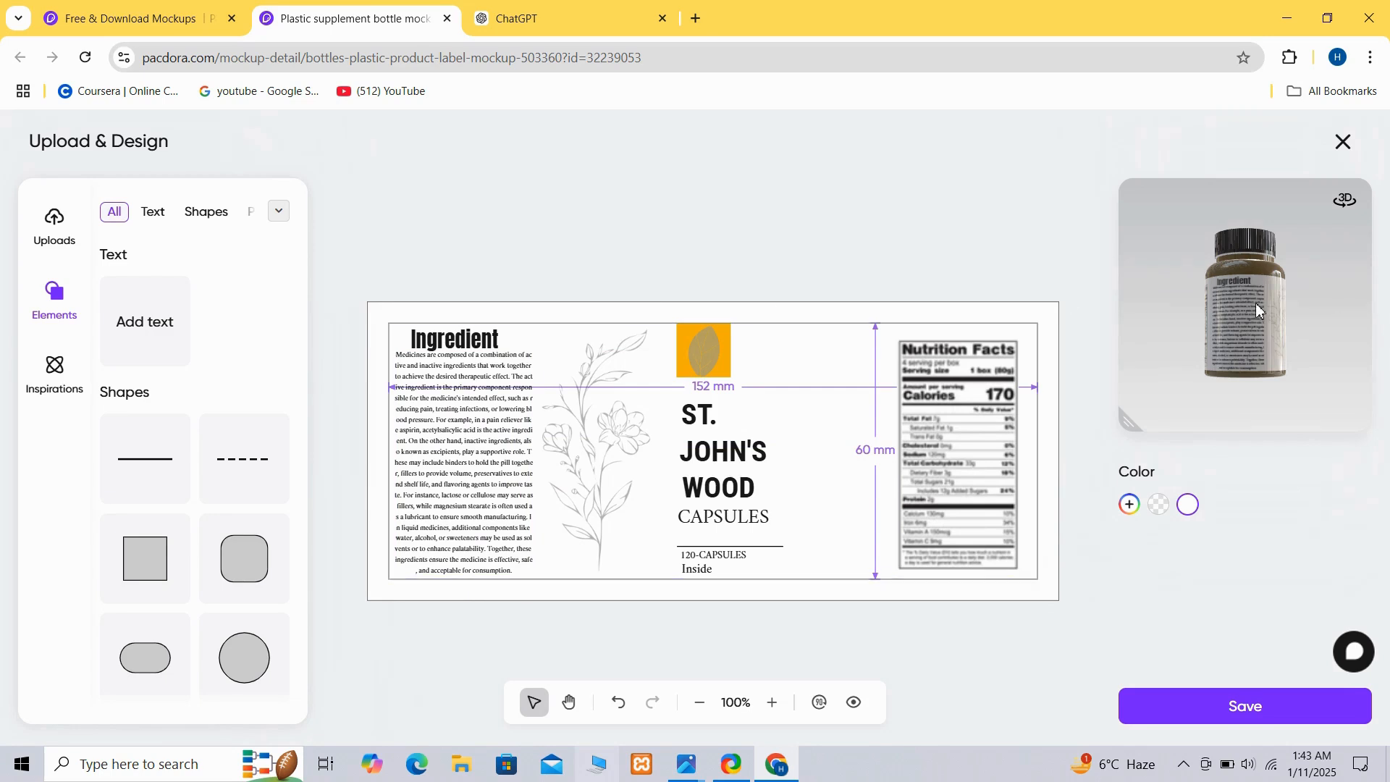
Move the Nutrition Facts image left, closer to the product text, checking it on the bottle preview, and save the label design
left_click_drag(1256, 304, 1174, 306)
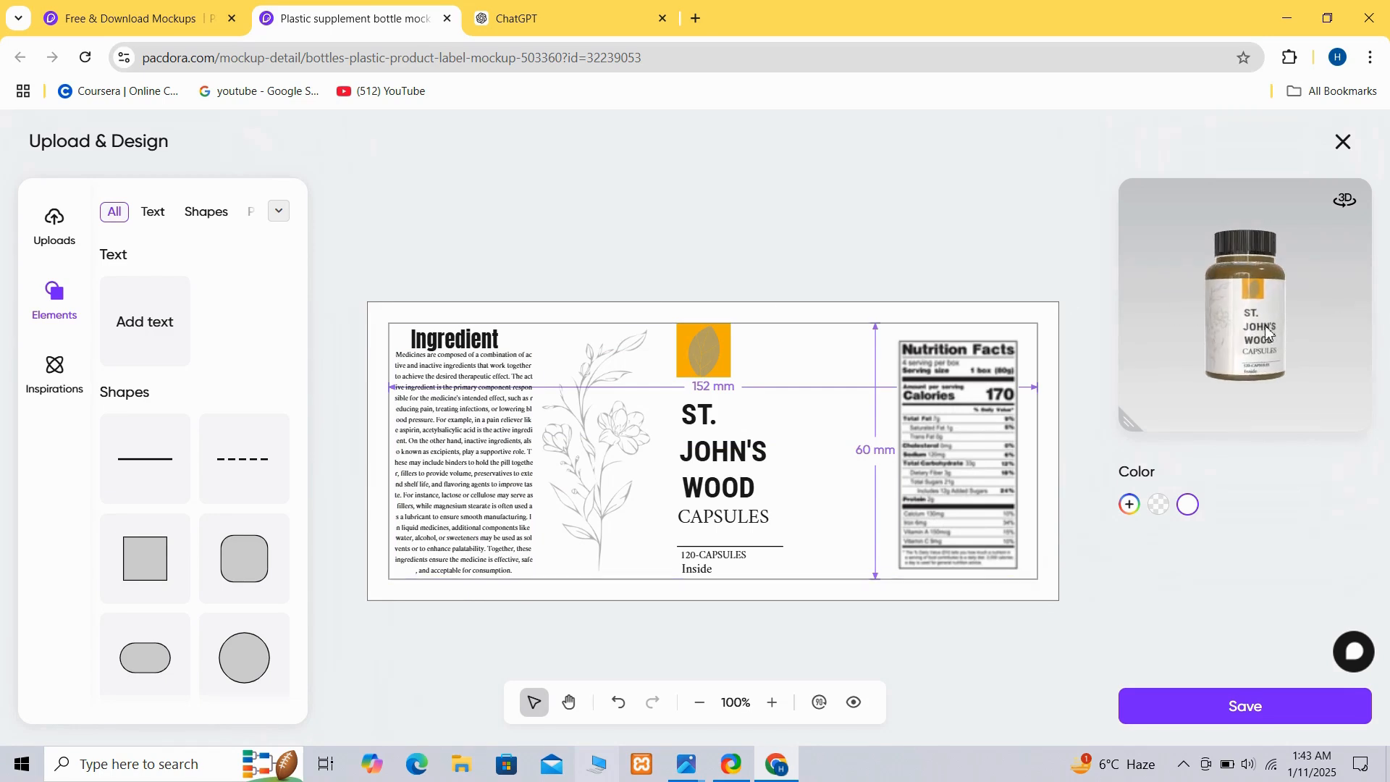
left_click_drag(1268, 334, 1215, 335)
left_click_drag(919, 413, 876, 410)
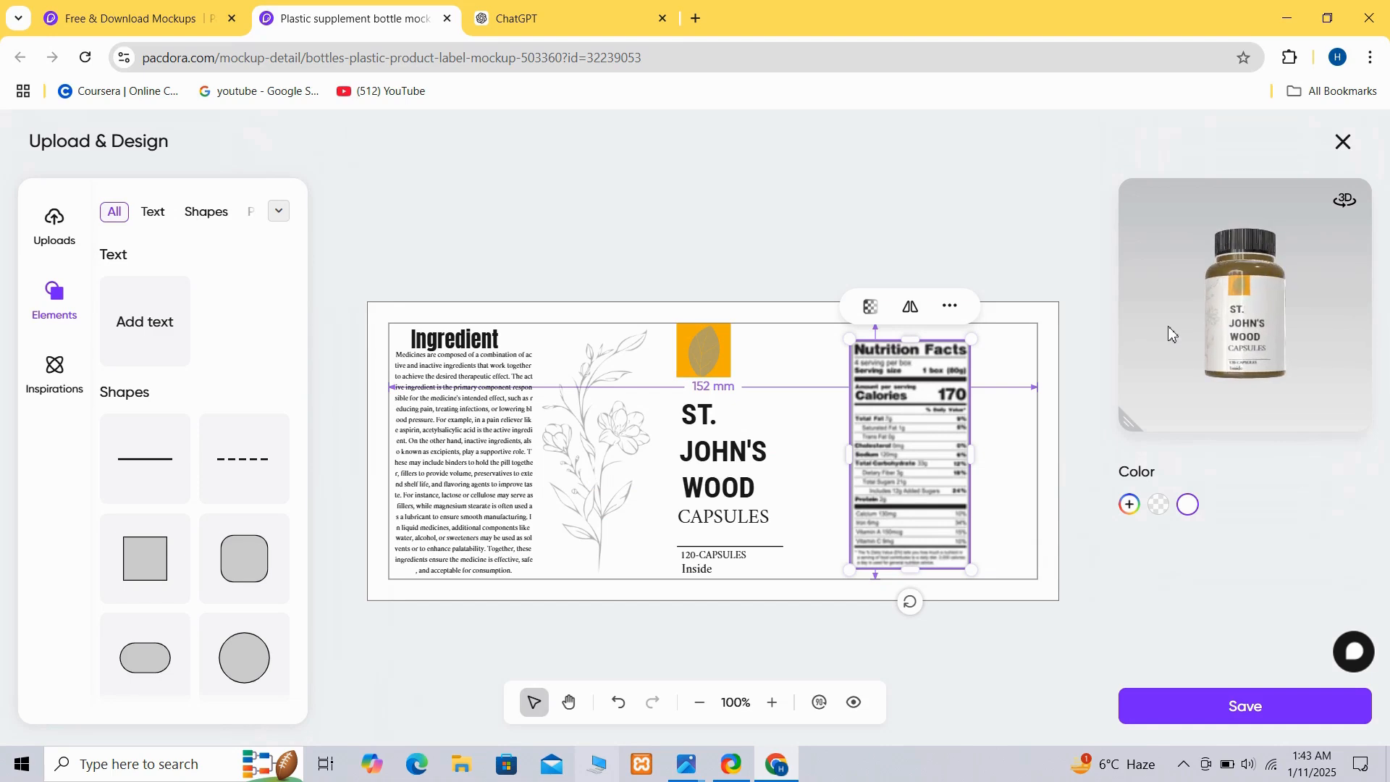
left_click(1196, 624)
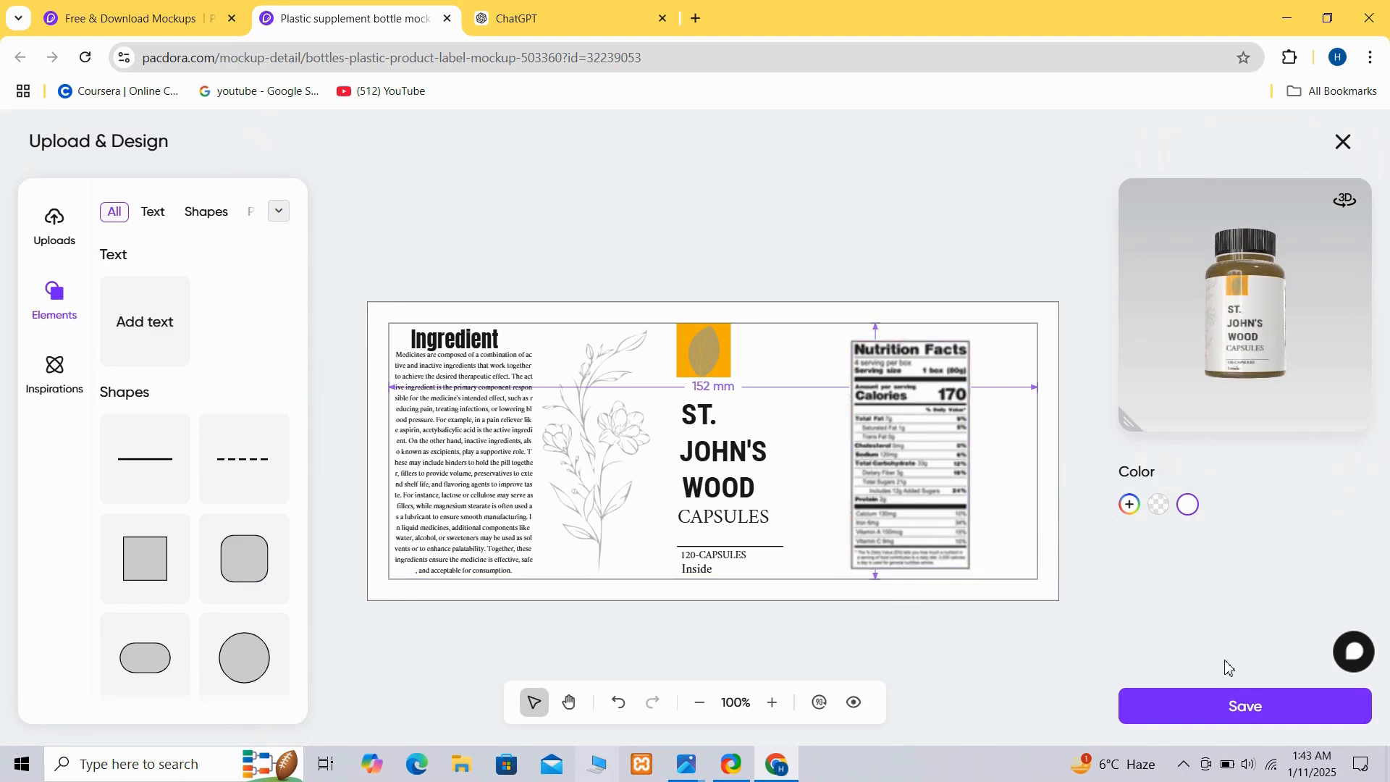
left_click(1241, 711)
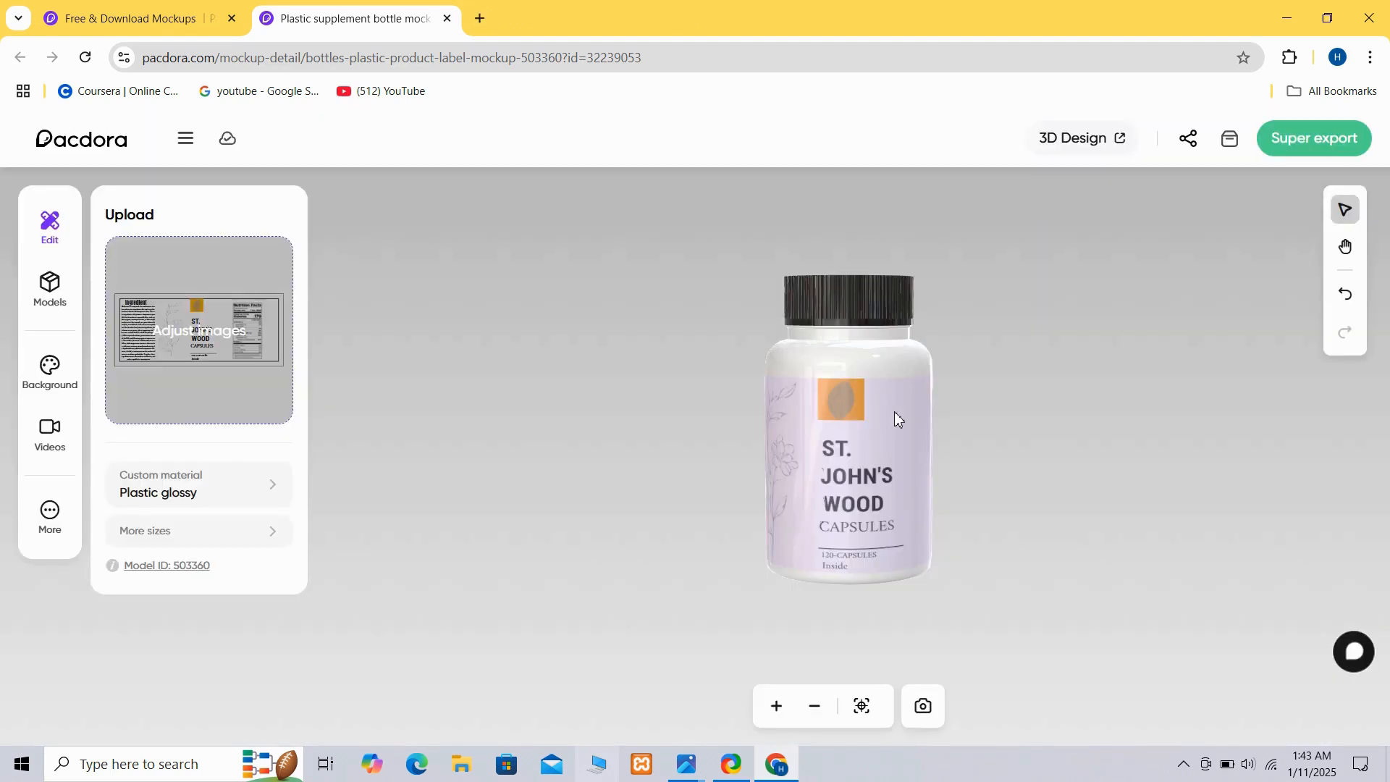
Rotate the bottle mockup to examine the label's floral artwork, product name and Nutrition Facts side
left_click_drag(849, 307, 859, 366)
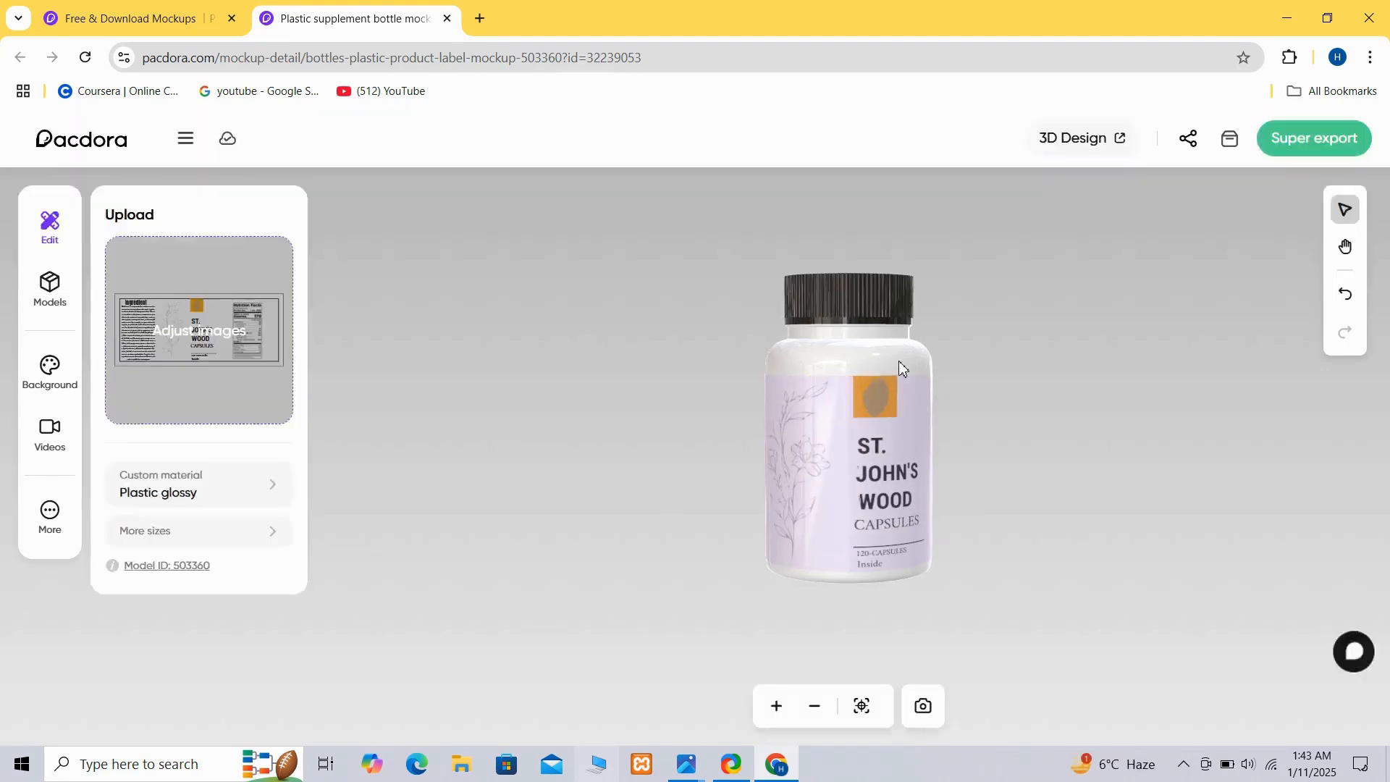
mouse_move(854, 366)
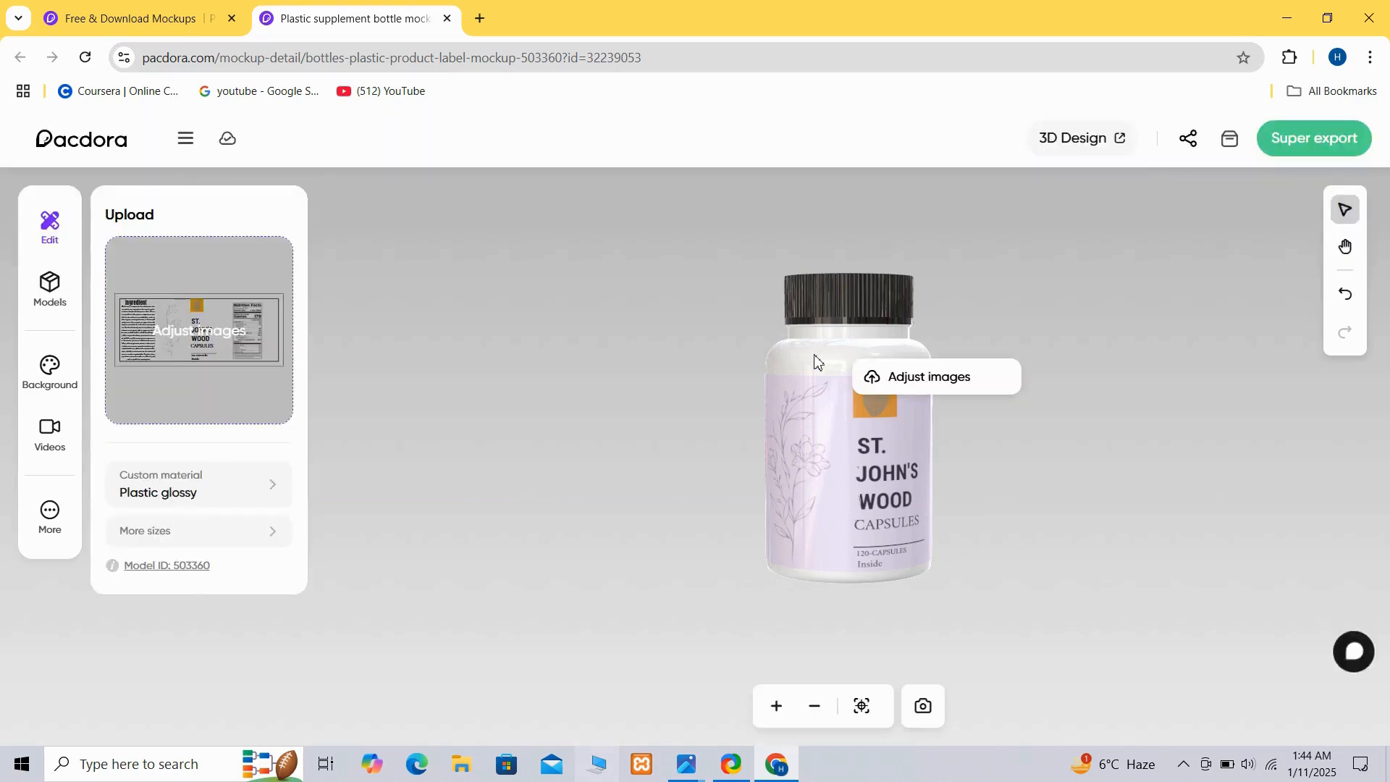
left_click_drag(891, 347, 1081, 329)
left_click_drag(791, 344, 1146, 460)
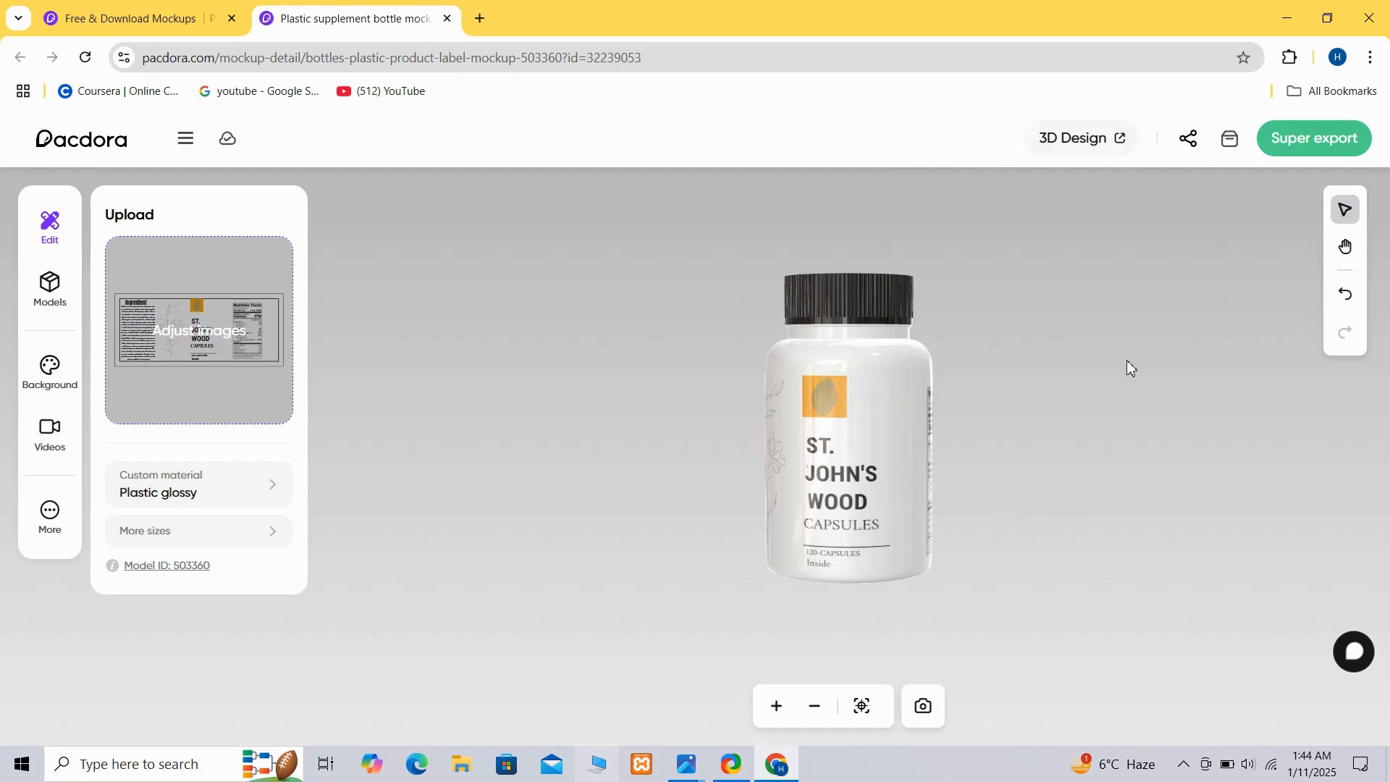
left_click_drag(925, 324, 676, 360)
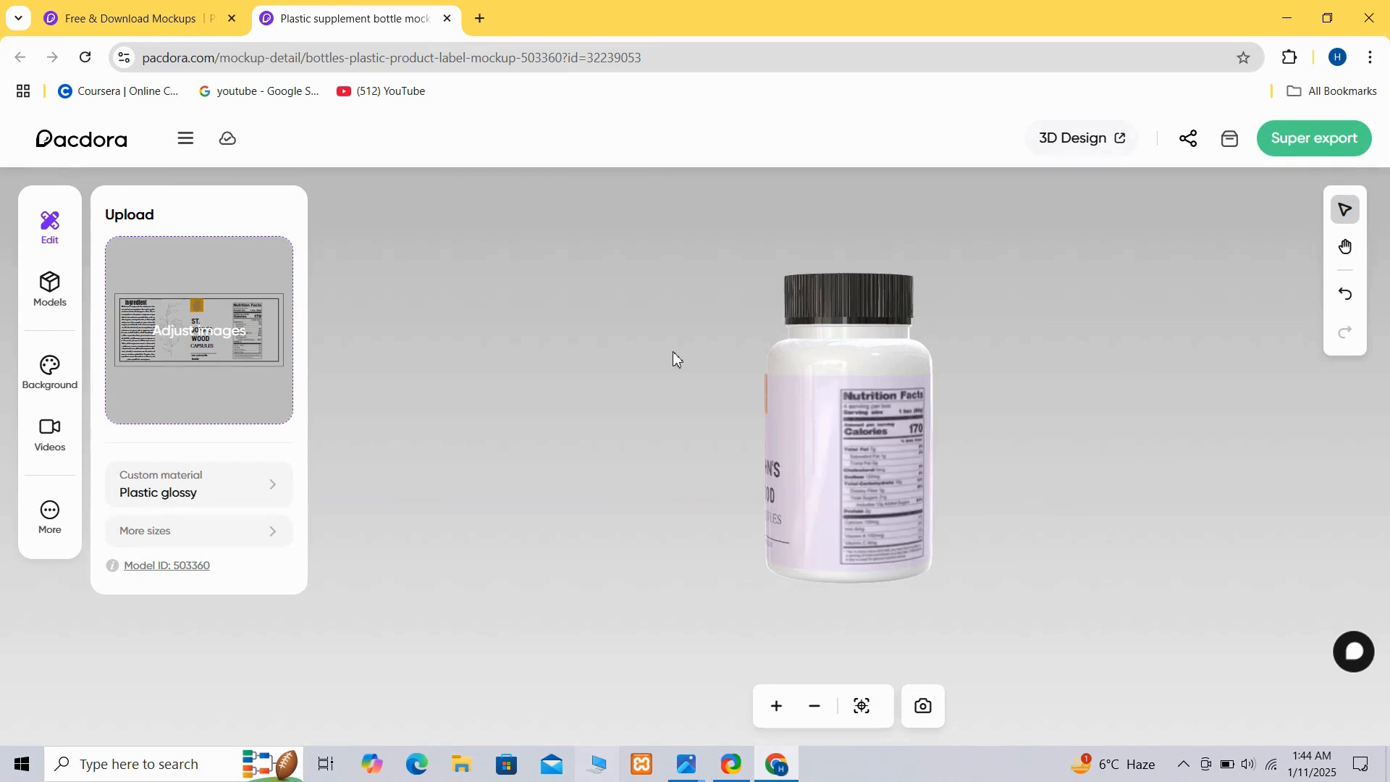
left_click_drag(837, 351, 575, 351)
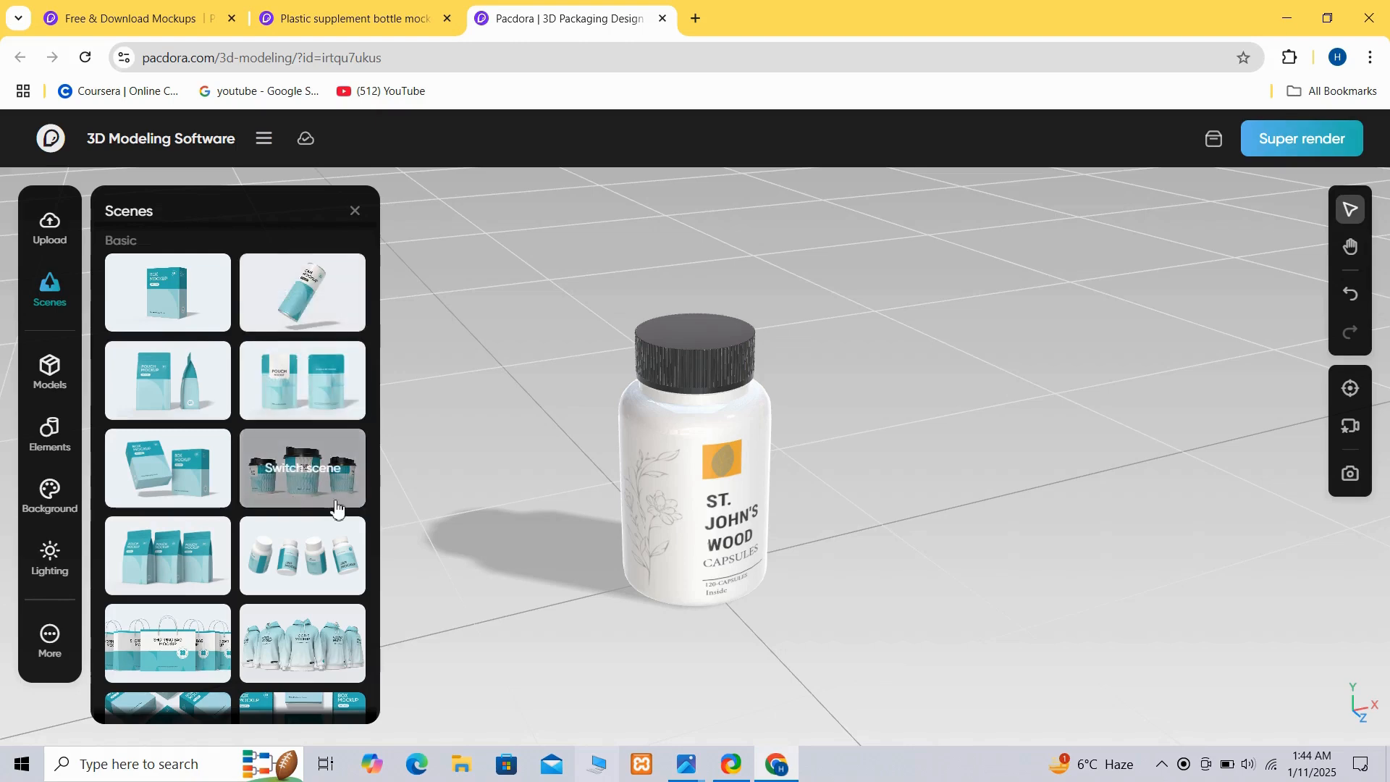
Apply the four-bottle scene to the 3D design and switch to the two-pouch scene
left_click(340, 552)
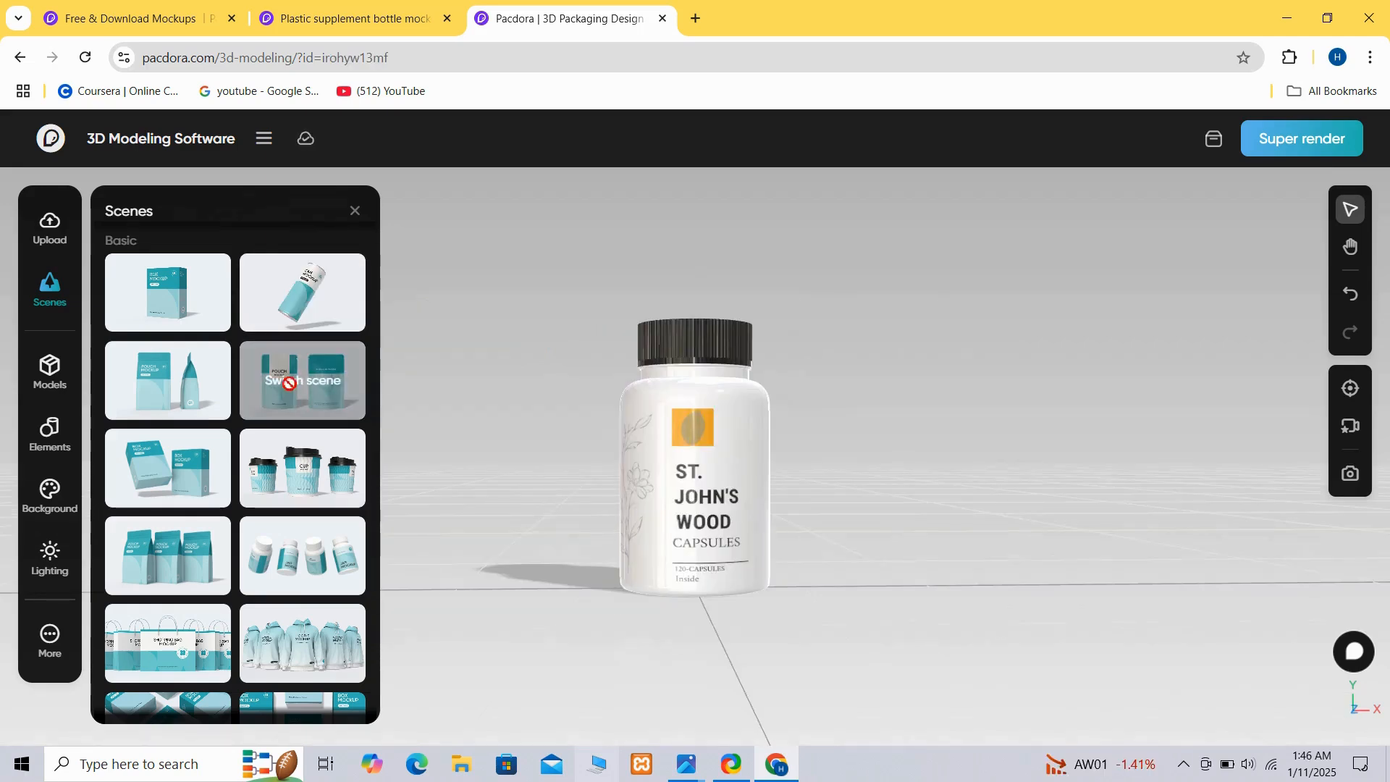
left_click(289, 382)
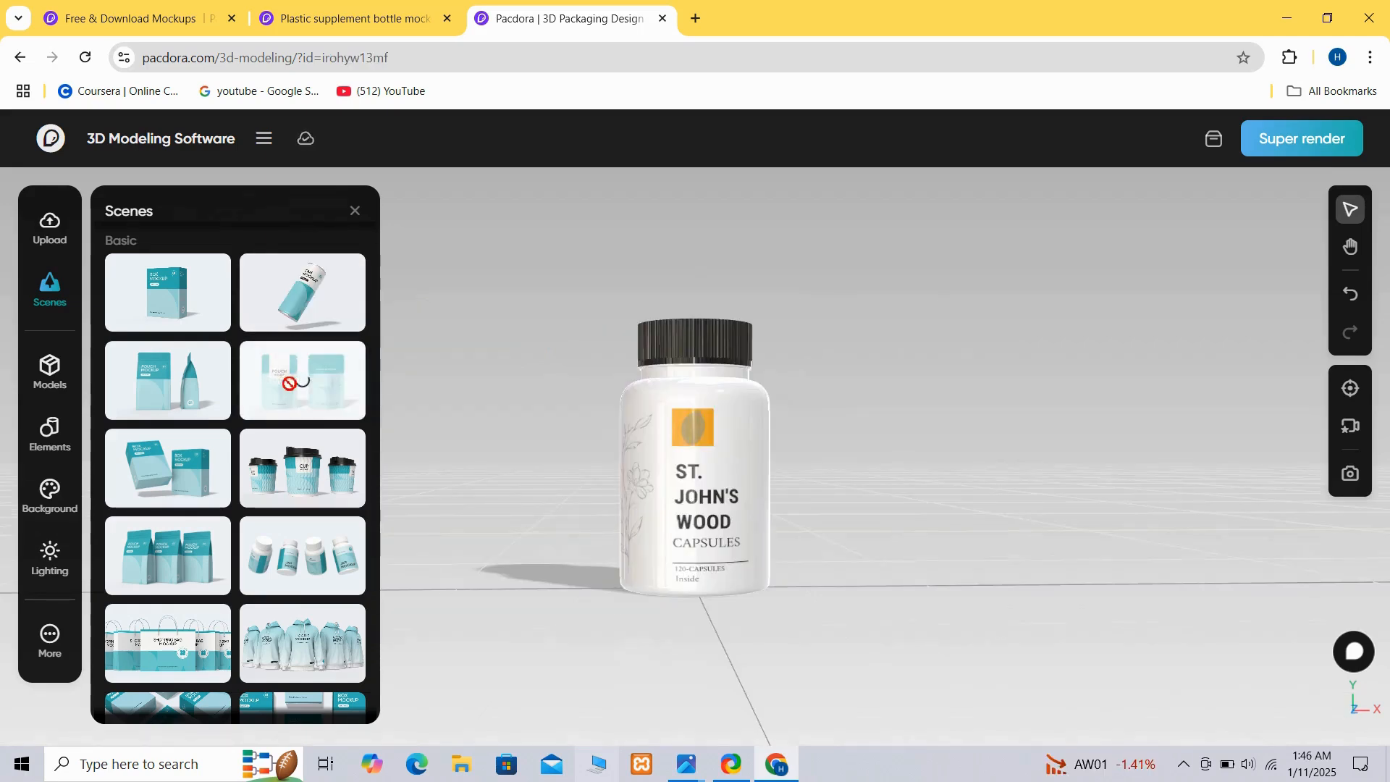